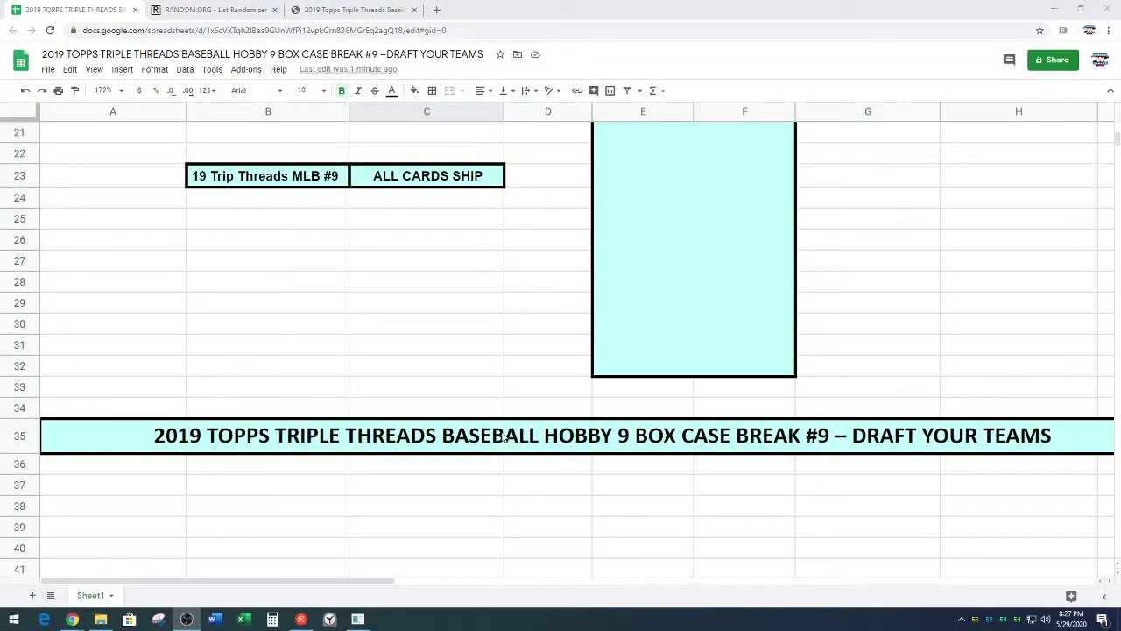
Review the participant entries listed under SPOTS in A51:A65
{"action": "scroll", "coordinate": [482, 414], "scroll_direction": "down", "scroll_amount": 4}
{"action": "scroll", "coordinate": [491, 421], "scroll_direction": "down", "scroll_amount": 6}
{"action": "scroll", "coordinate": [438, 446], "scroll_direction": "up", "scroll_amount": 1}
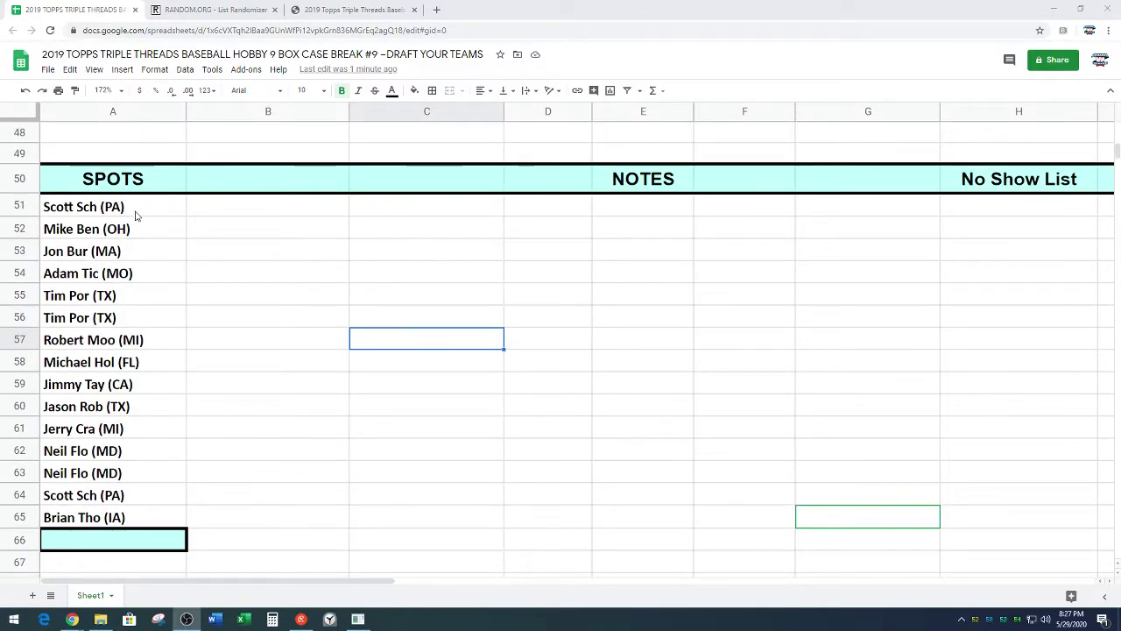
{"action": "left_click_drag", "start_coordinate": [132, 215], "coordinate": [123, 519]}
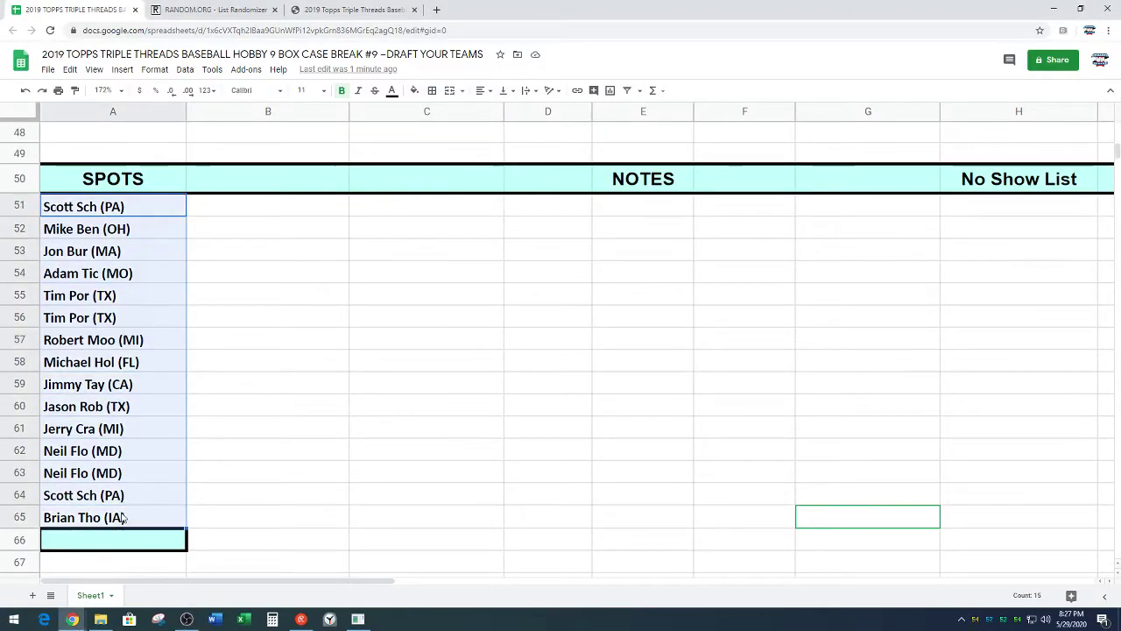
{"action": "left_click", "coordinate": [416, 435]}
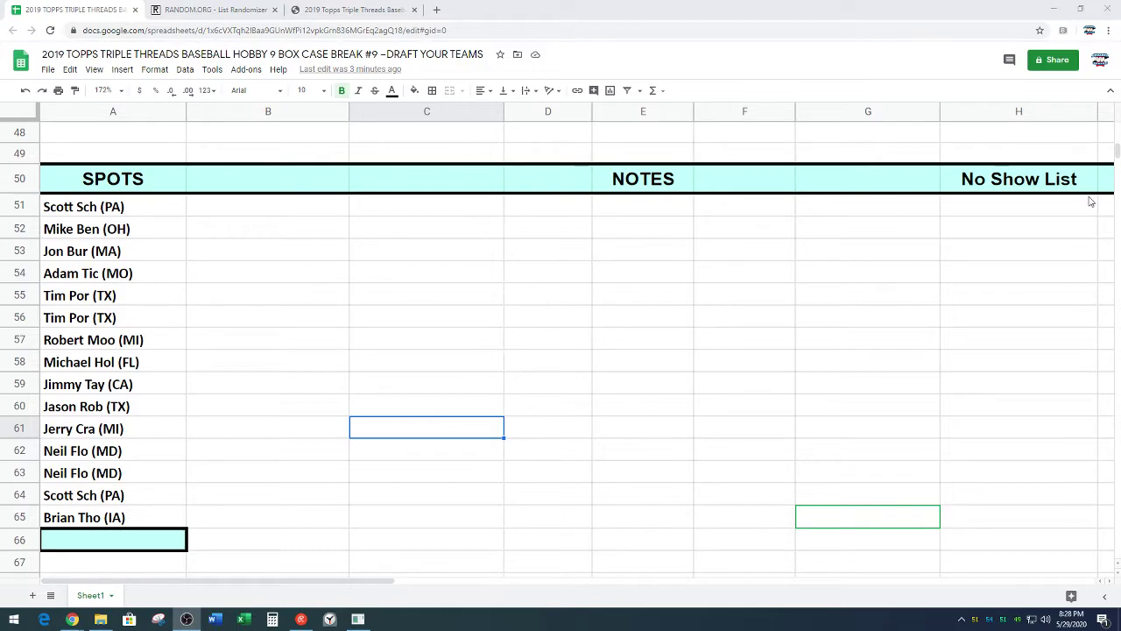
Copy the team names in L51:L80 and switch to the RANDOM.ORG List Randomizer
{"action": "left_click_drag", "start_coordinate": [321, 584], "coordinate": [539, 585]}
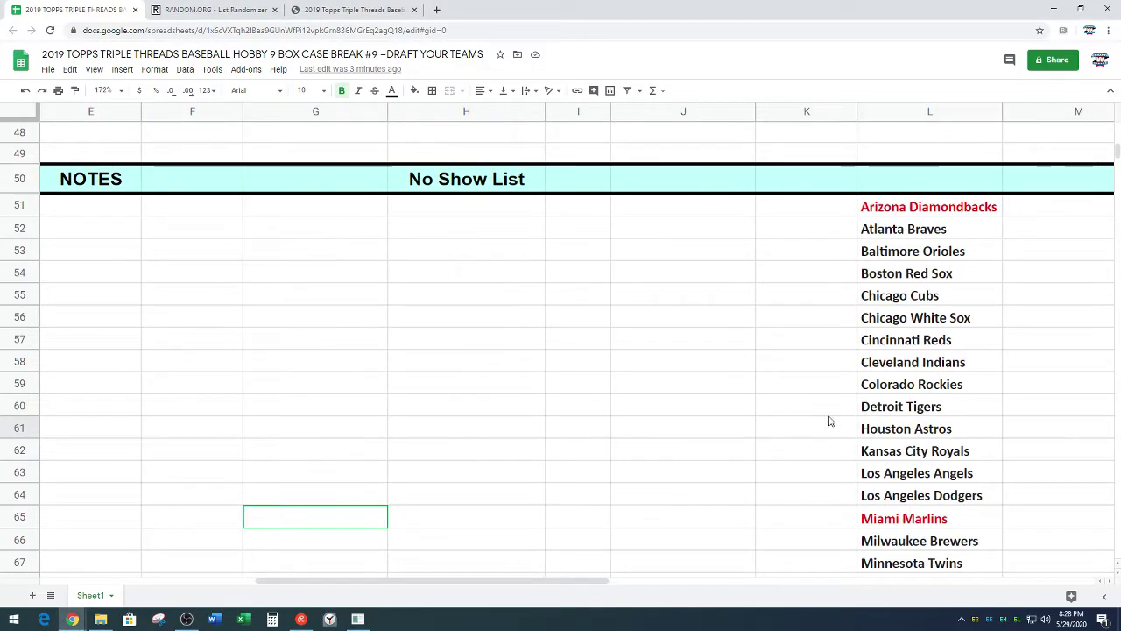
{"action": "left_click_drag", "start_coordinate": [952, 207], "coordinate": [952, 491]}
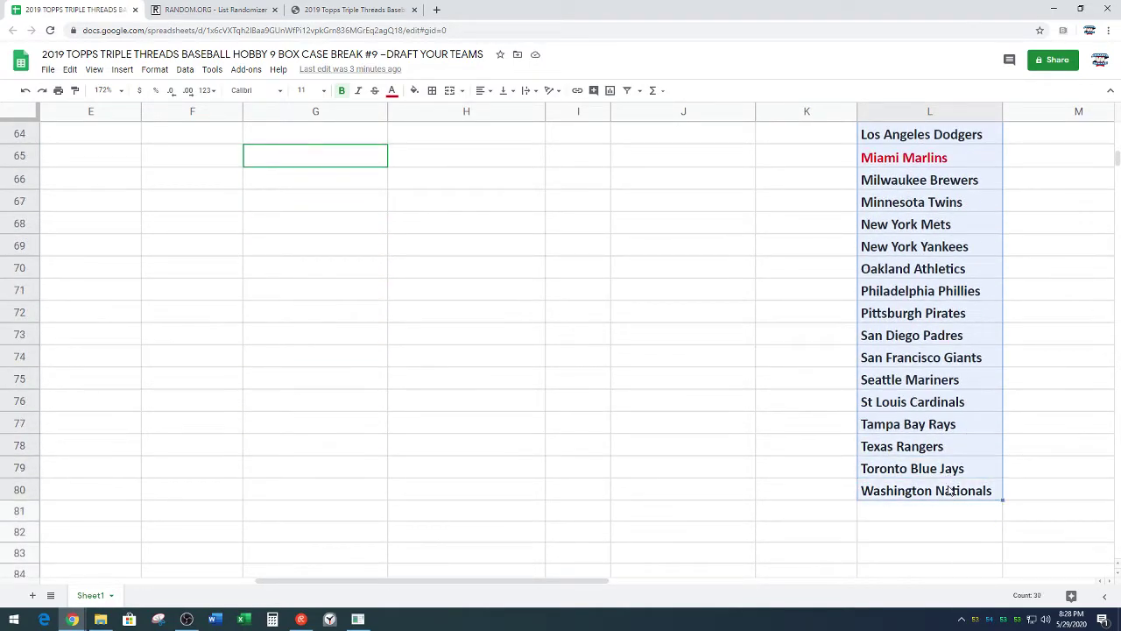
{"action": "left_click", "coordinate": [214, 9]}
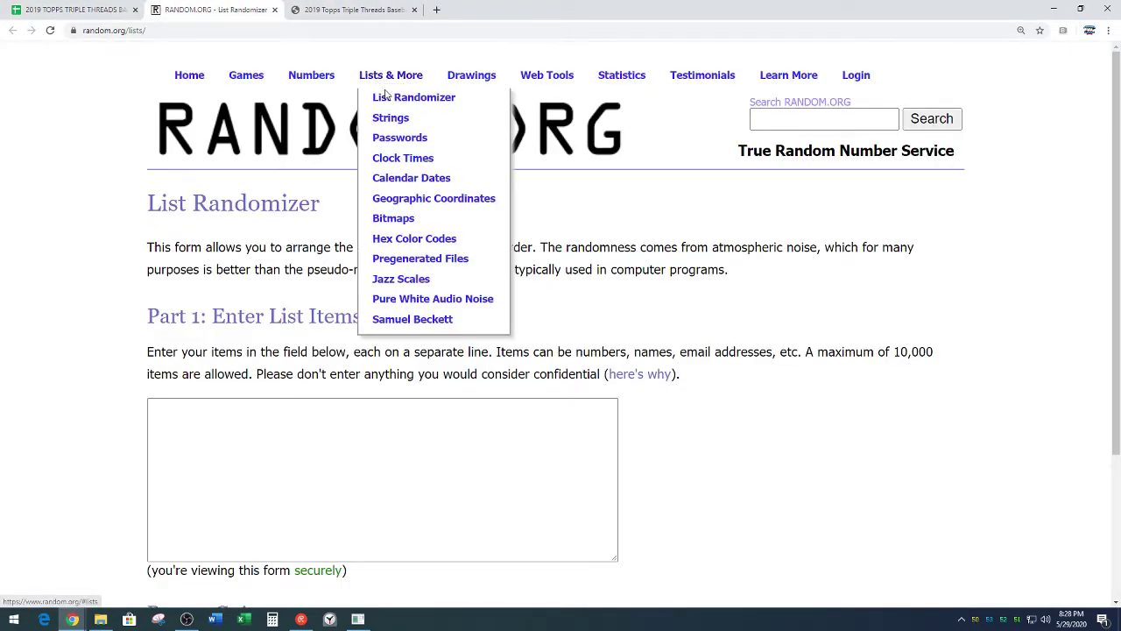
Open a second List Randomizer in a new tab and paste the copied teams into the current randomizer's item list
{"action": "right_click", "coordinate": [396, 98]}
{"action": "left_click", "coordinate": [423, 105]}
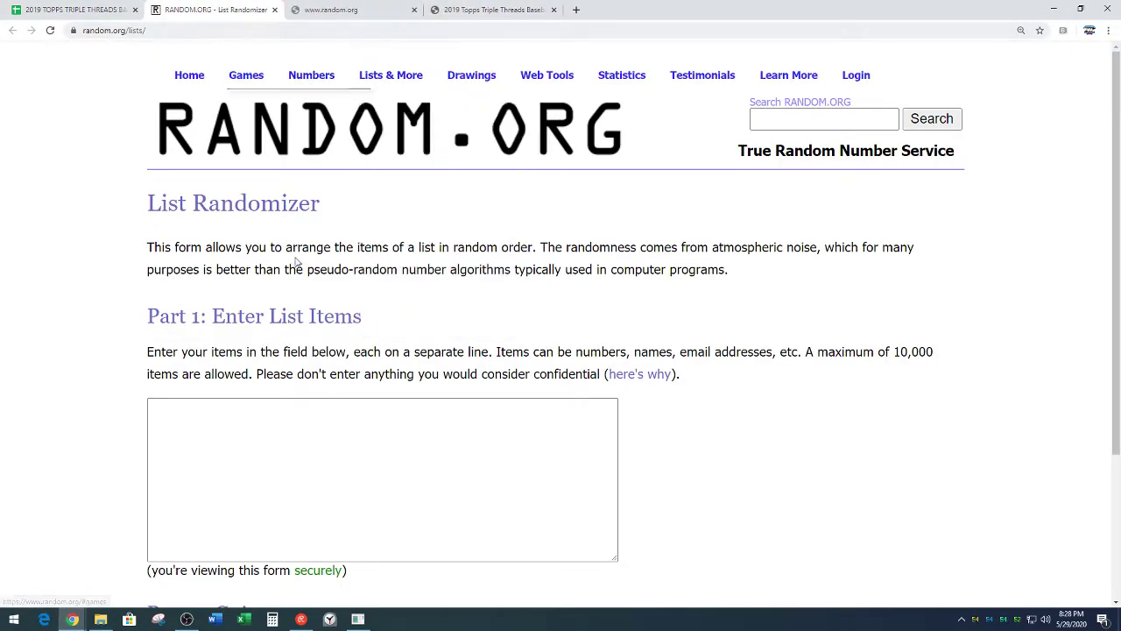
{"action": "left_click", "coordinate": [190, 429]}
{"action": "right_click", "coordinate": [201, 429]}
{"action": "left_click", "coordinate": [218, 337]}
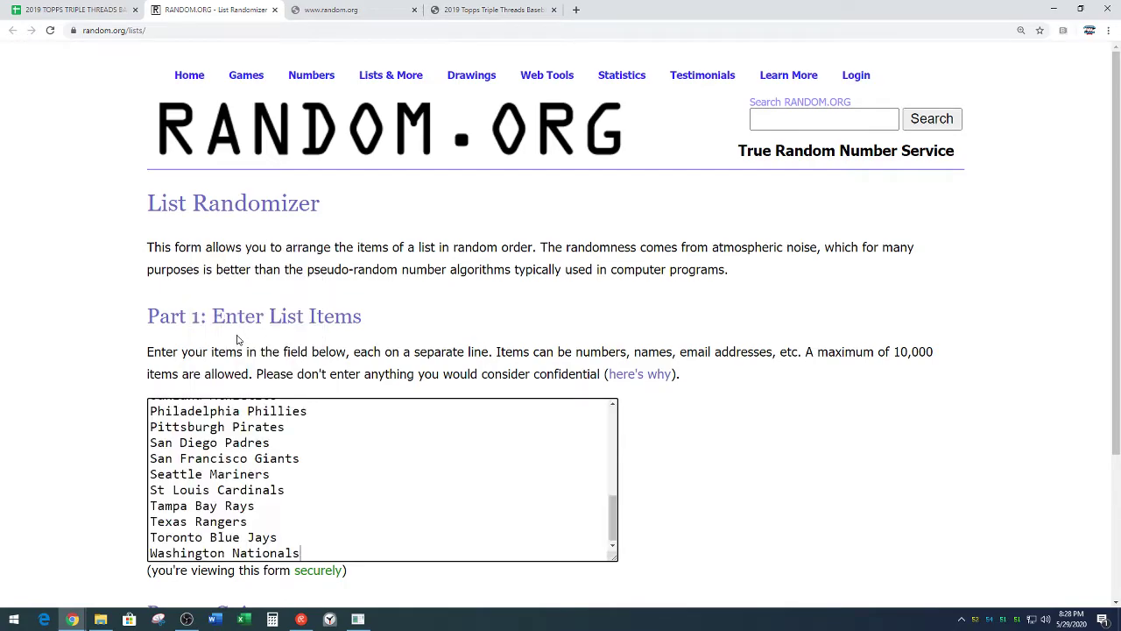
Randomize the pasted team list and reshuffle it repeatedly for the final team order
{"action": "scroll", "coordinate": [92, 376], "scroll_direction": "down", "scroll_amount": 3}
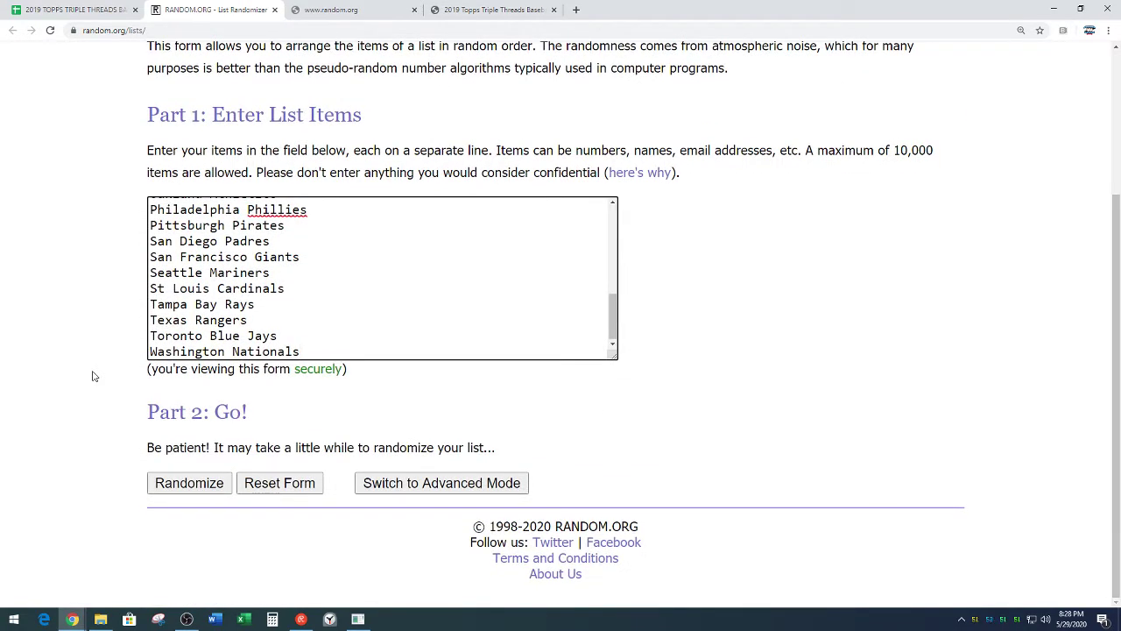
{"action": "left_click", "coordinate": [174, 488]}
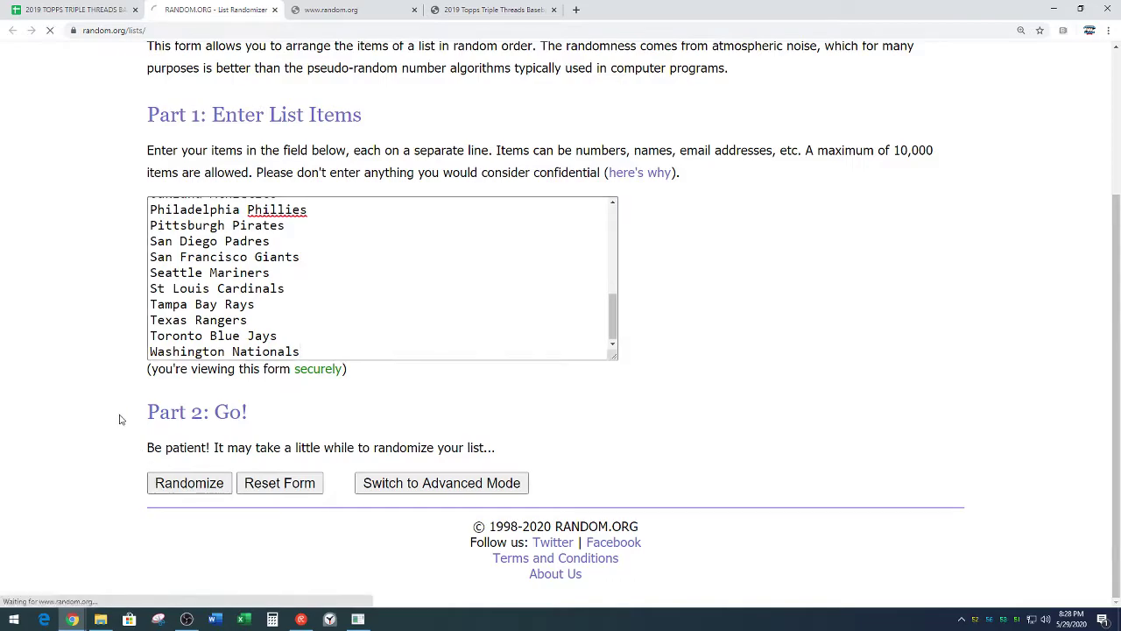
{"action": "scroll", "coordinate": [132, 438], "scroll_direction": "down", "scroll_amount": 4}
{"action": "left_click", "coordinate": [163, 482]}
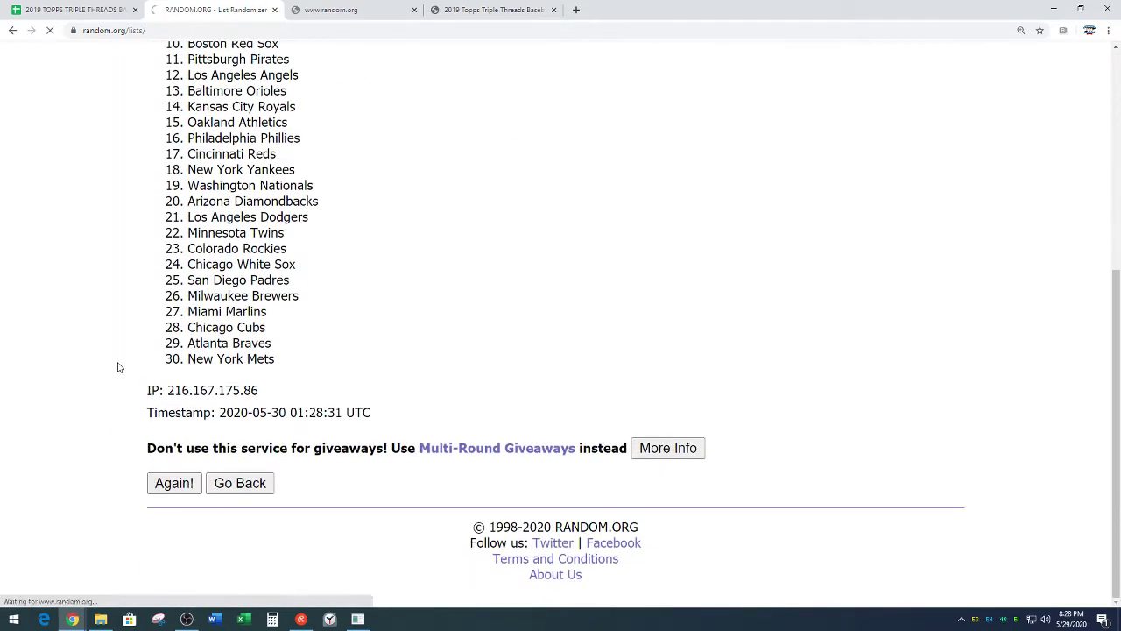
{"action": "left_click", "coordinate": [172, 487]}
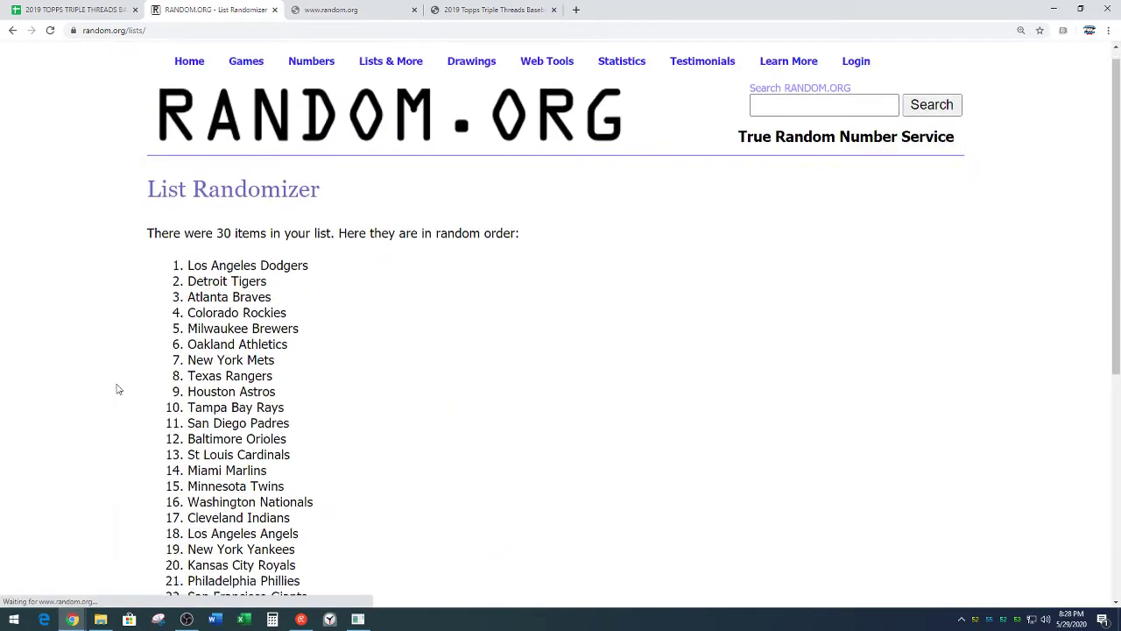
{"action": "scroll", "coordinate": [112, 388], "scroll_direction": "down", "scroll_amount": 4}
{"action": "left_click", "coordinate": [164, 484]}
{"action": "scroll", "coordinate": [110, 413], "scroll_direction": "down", "scroll_amount": 4}
{"action": "left_click", "coordinate": [172, 484]}
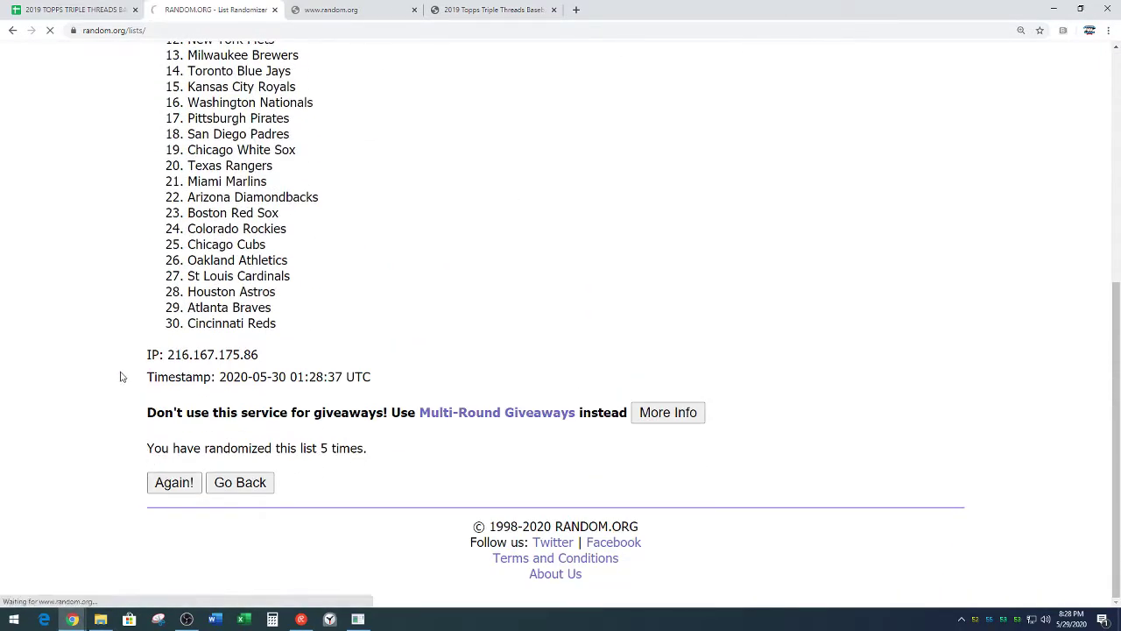
{"action": "left_click", "coordinate": [151, 482]}
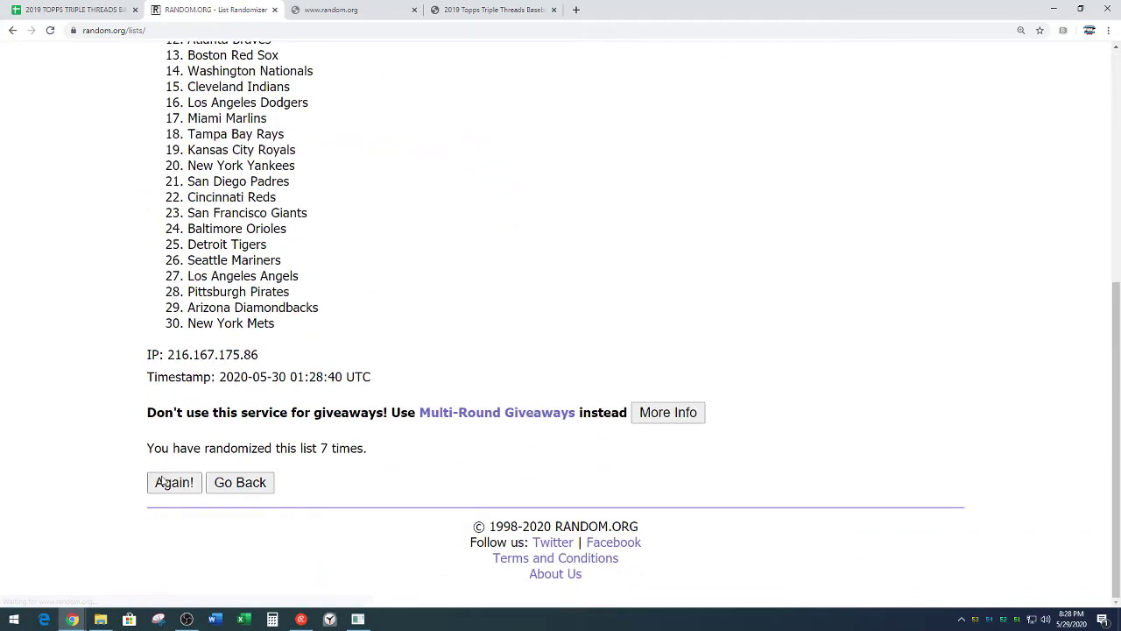
{"action": "left_click", "coordinate": [174, 483]}
{"action": "scroll", "coordinate": [123, 388], "scroll_direction": "down", "scroll_amount": 4}
{"action": "left_click", "coordinate": [172, 483]}
{"action": "scroll", "coordinate": [452, 276], "scroll_direction": "down", "scroll_amount": 1}
{"action": "scroll", "coordinate": [452, 276], "scroll_direction": "down", "scroll_amount": 1}
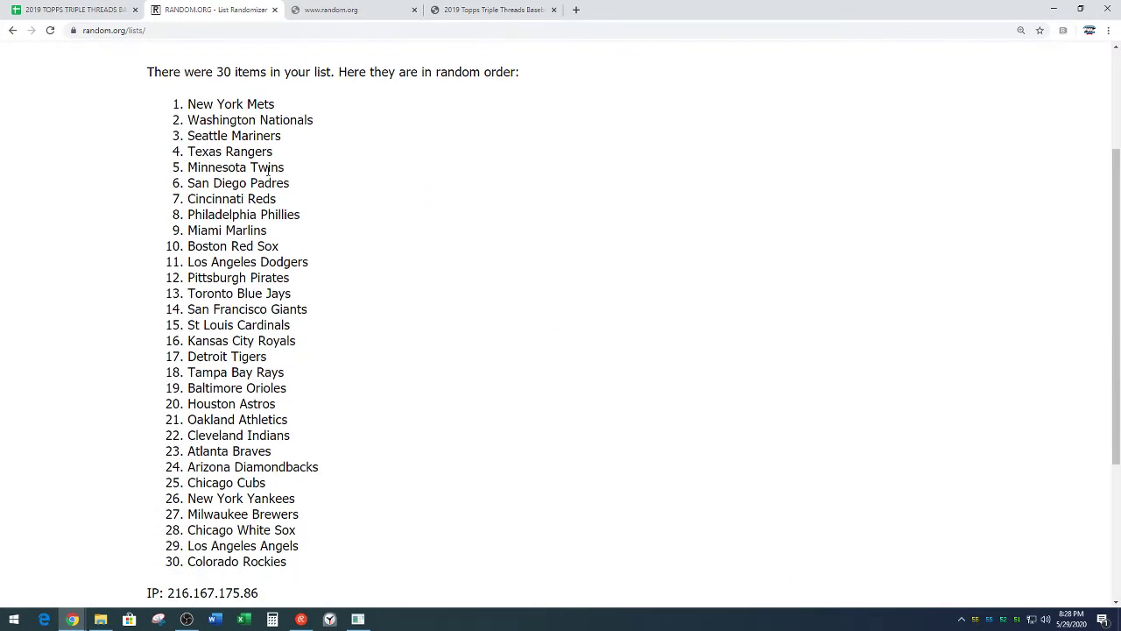
Copy the 30 teams in their randomized order and check the randomization details below the list
{"action": "left_click_drag", "start_coordinate": [186, 102], "coordinate": [307, 561]}
{"action": "right_click", "coordinate": [267, 534]}
{"action": "left_click", "coordinate": [275, 546]}
{"action": "left_click", "coordinate": [327, 528]}
{"action": "scroll", "coordinate": [327, 527], "scroll_direction": "down", "scroll_amount": 3}
{"action": "left_click_drag", "start_coordinate": [322, 453], "coordinate": [409, 456]}
{"action": "left_click", "coordinate": [428, 343]}
{"action": "scroll", "coordinate": [426, 342], "scroll_direction": "up", "scroll_amount": 3}
Paste the randomized teams into the spreadsheet's No Show List starting at H51 and make them bold
{"action": "left_click", "coordinate": [85, 11]}
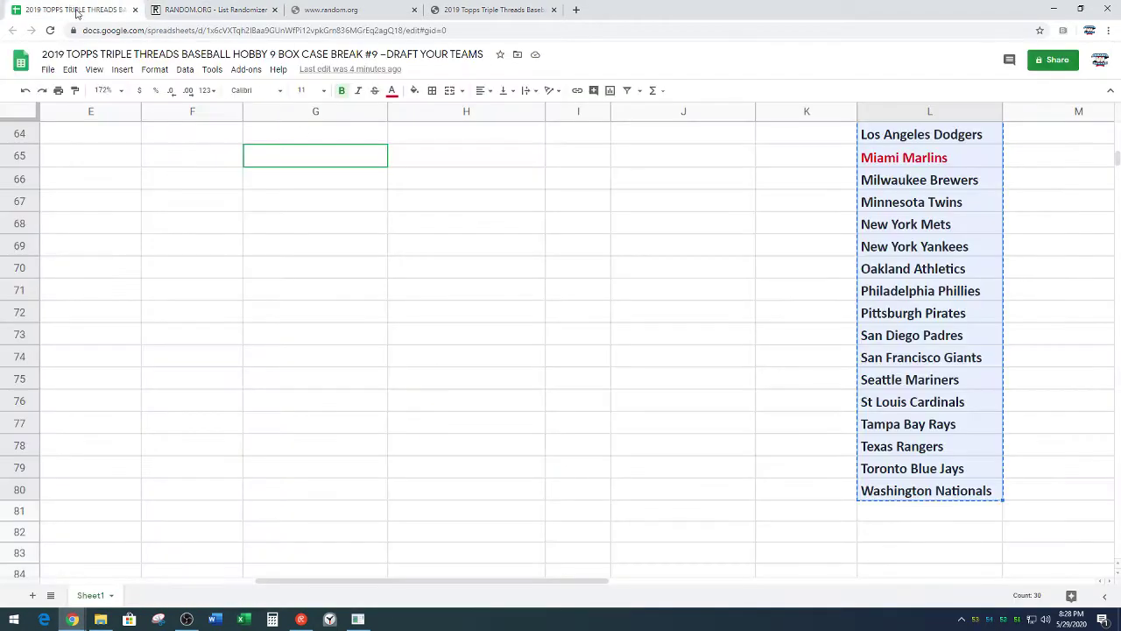
{"action": "left_click_drag", "start_coordinate": [368, 581], "coordinate": [282, 583]}
{"action": "scroll", "coordinate": [578, 443], "scroll_direction": "up", "scroll_amount": 3}
{"action": "scroll", "coordinate": [580, 433], "scroll_direction": "up", "scroll_amount": 3}
{"action": "left_click", "coordinate": [709, 291]}
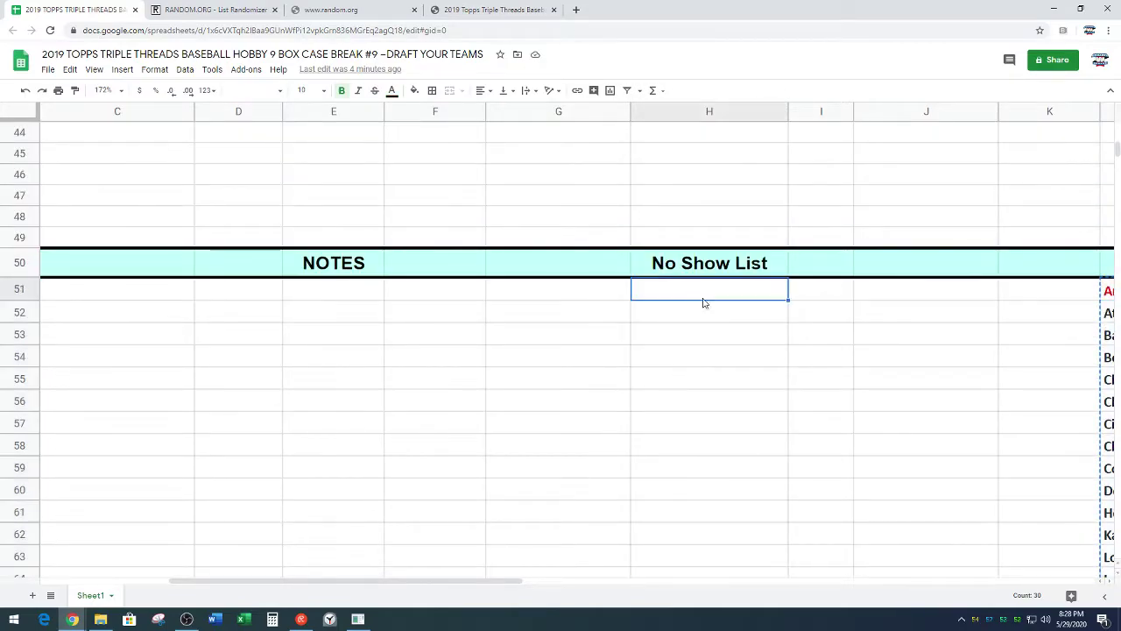
{"action": "key", "text": "ctrl+v"}
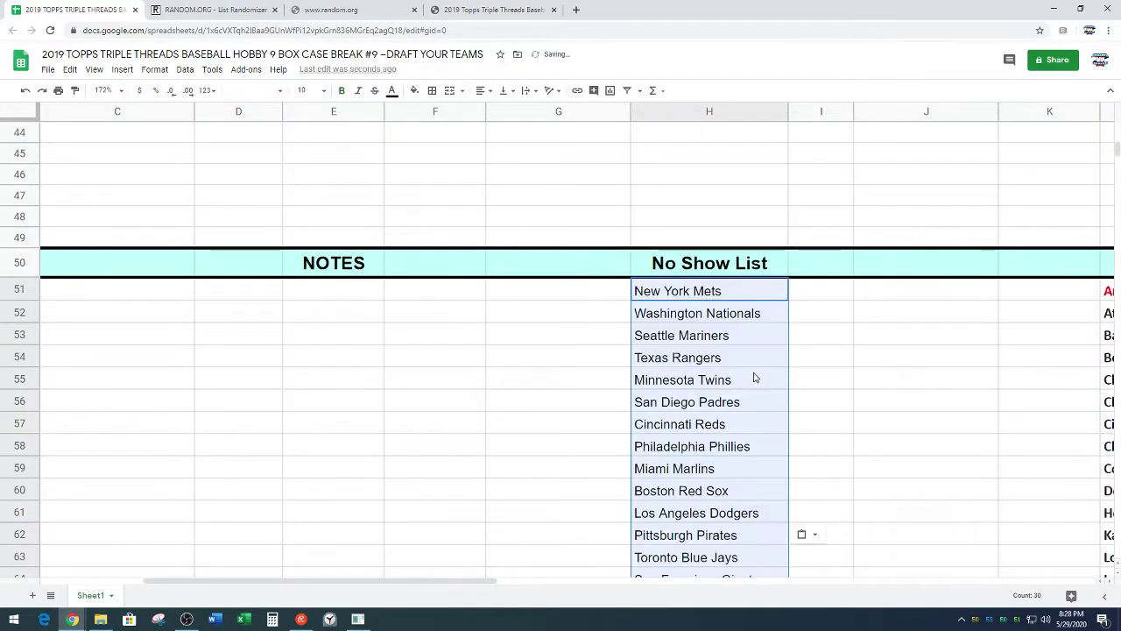
{"action": "key", "text": "ctrl+b"}
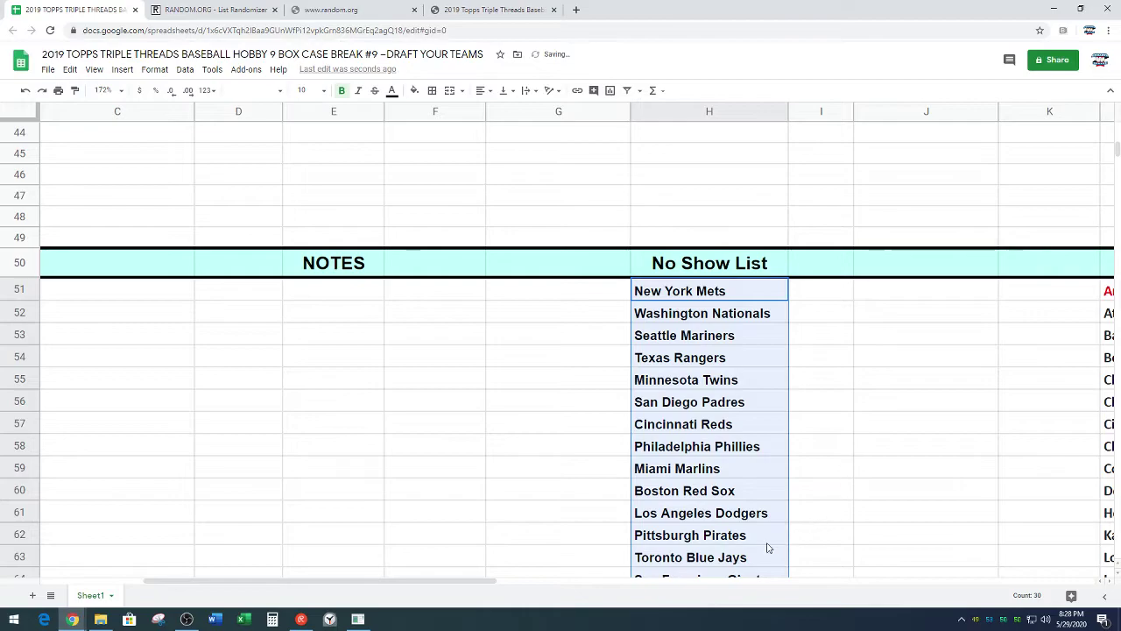
Give the Miami Marlins entry in the No Show List red text on a white fill
{"action": "left_click_drag", "start_coordinate": [506, 582], "coordinate": [595, 582]}
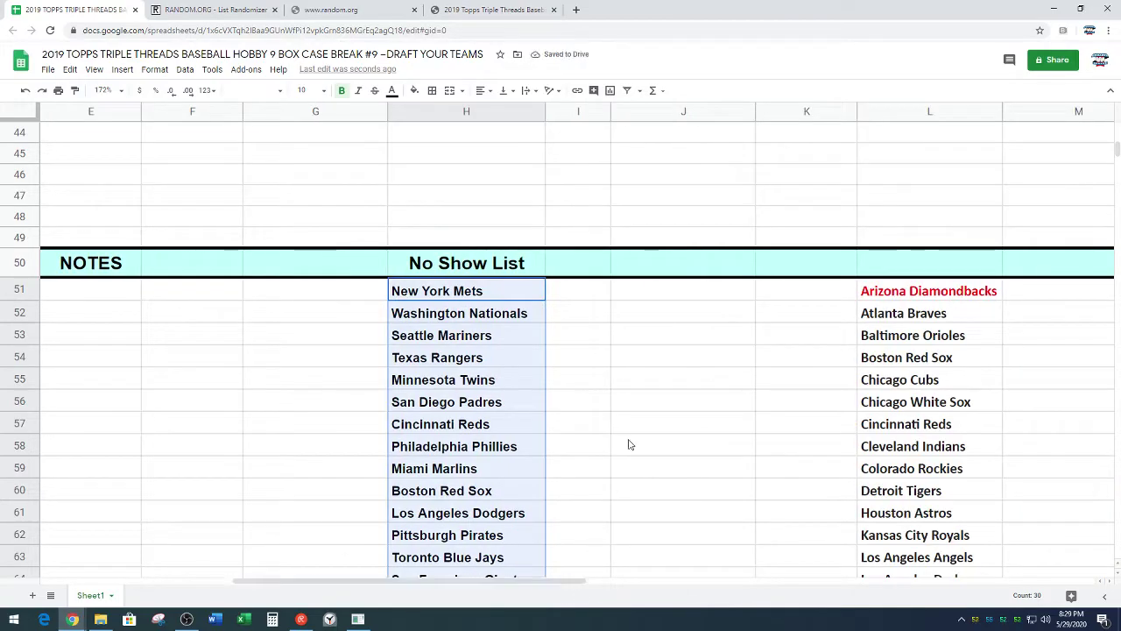
{"action": "scroll", "coordinate": [628, 444], "scroll_direction": "down", "scroll_amount": 3}
{"action": "left_click", "coordinate": [620, 386]}
{"action": "left_click", "coordinate": [495, 300]}
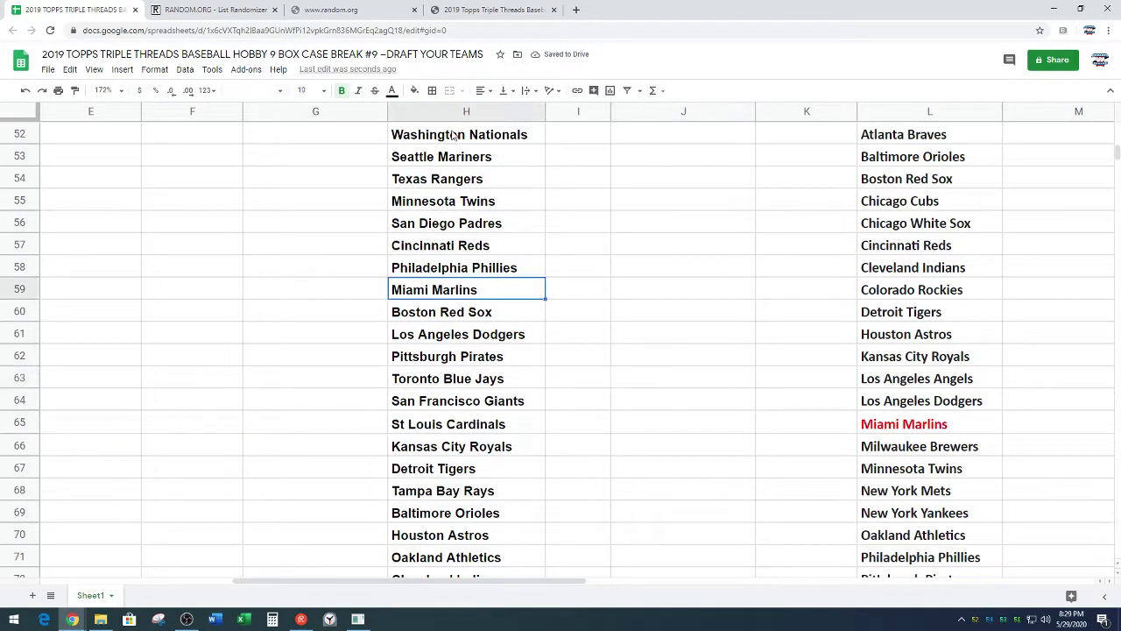
{"action": "left_click", "coordinate": [413, 93]}
{"action": "left_click", "coordinate": [435, 150]}
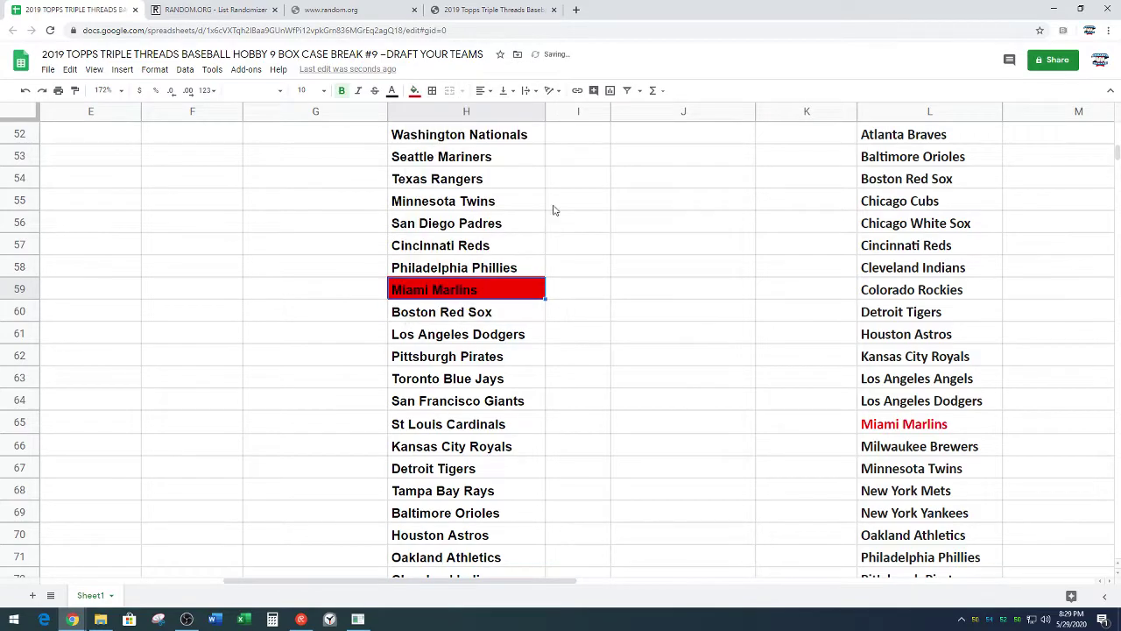
{"action": "left_click", "coordinate": [414, 91]}
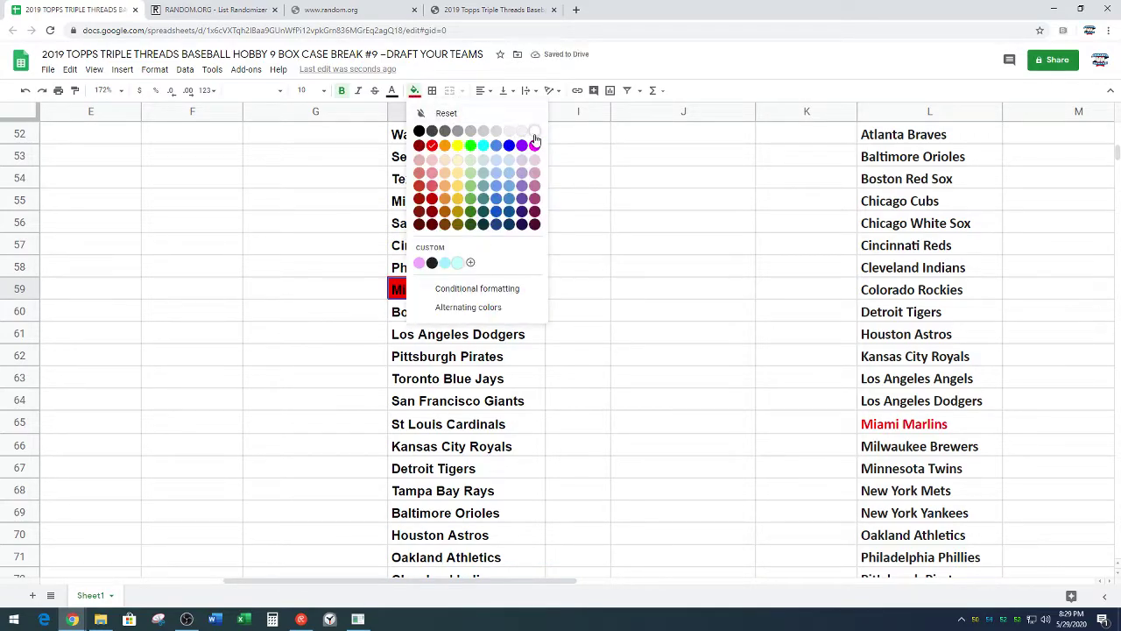
{"action": "left_click", "coordinate": [534, 131]}
{"action": "left_click", "coordinate": [395, 93]}
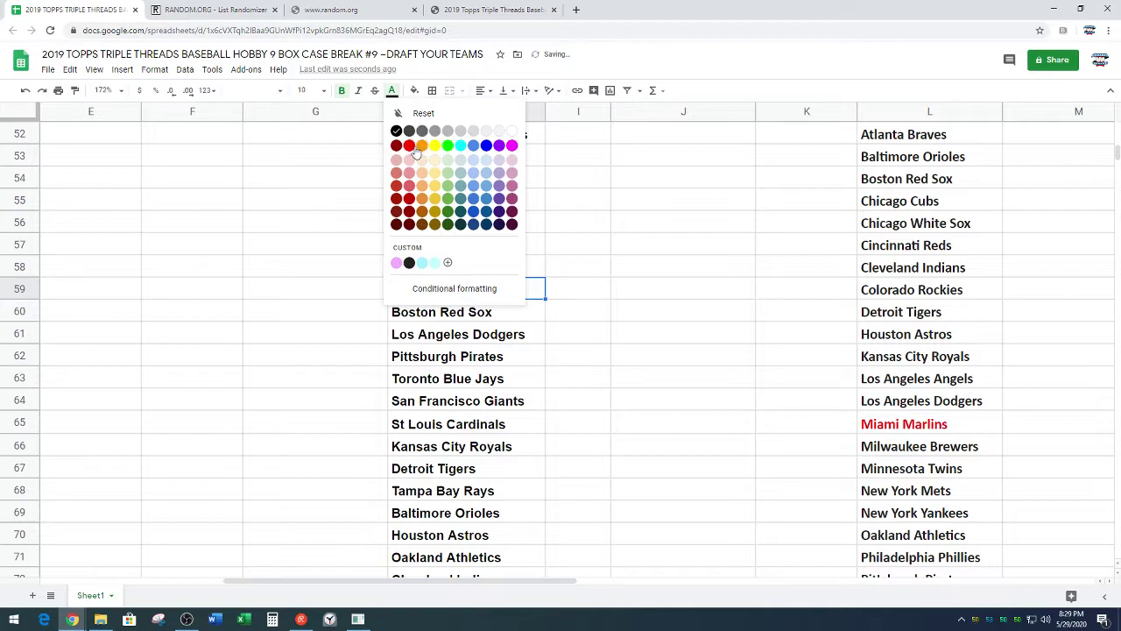
{"action": "left_click", "coordinate": [409, 148]}
Give the Arizona Diamondbacks entry in the No Show List red text with its fill color reset
{"action": "scroll", "coordinate": [589, 314], "scroll_direction": "down", "scroll_amount": 3}
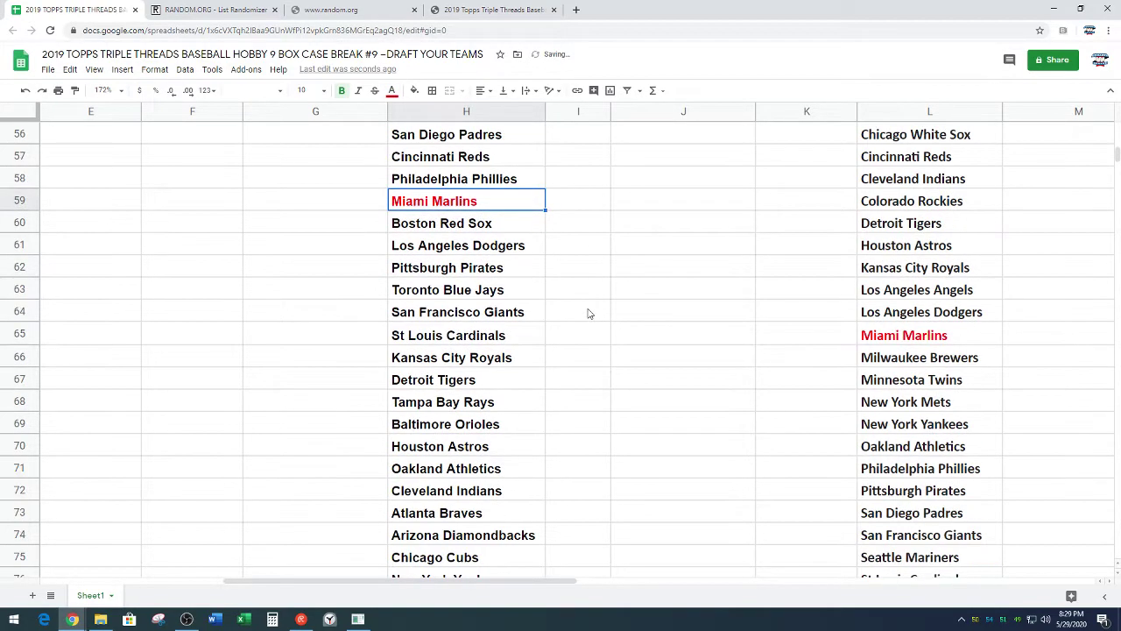
{"action": "left_click", "coordinate": [537, 447]}
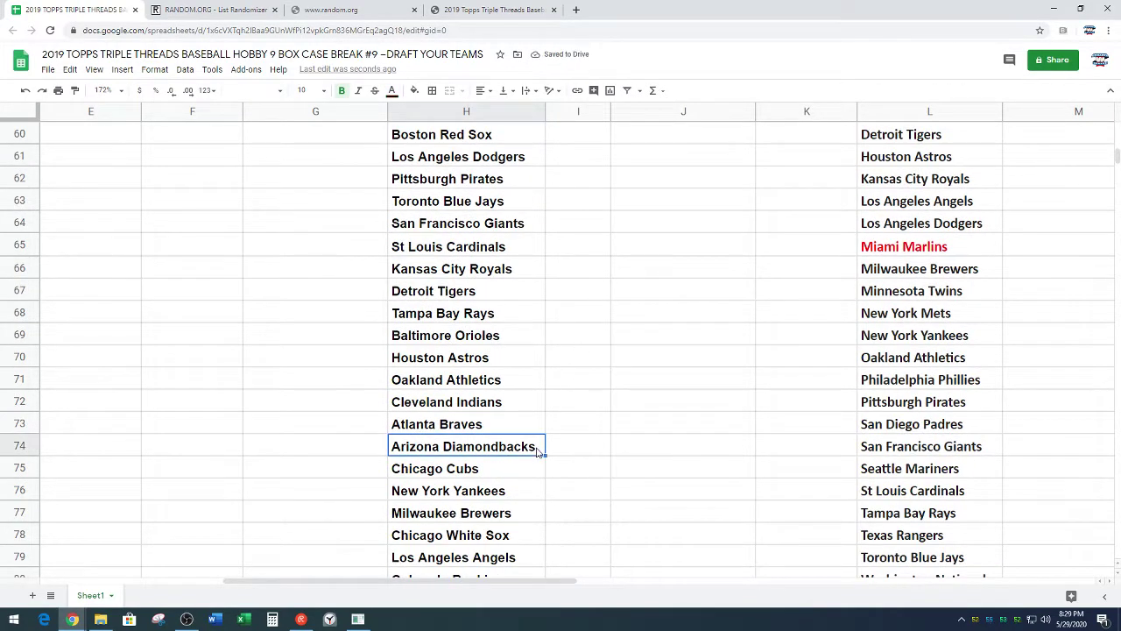
{"action": "left_click", "coordinate": [415, 91]}
{"action": "left_click", "coordinate": [432, 149]}
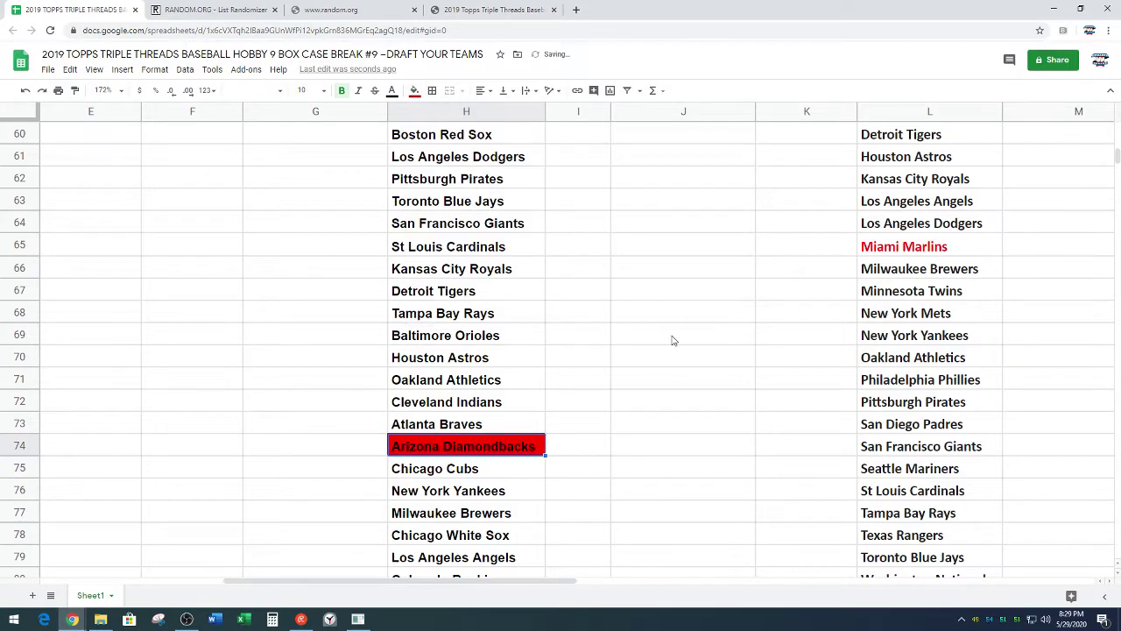
{"action": "left_click", "coordinate": [414, 92]}
{"action": "left_click", "coordinate": [443, 113]}
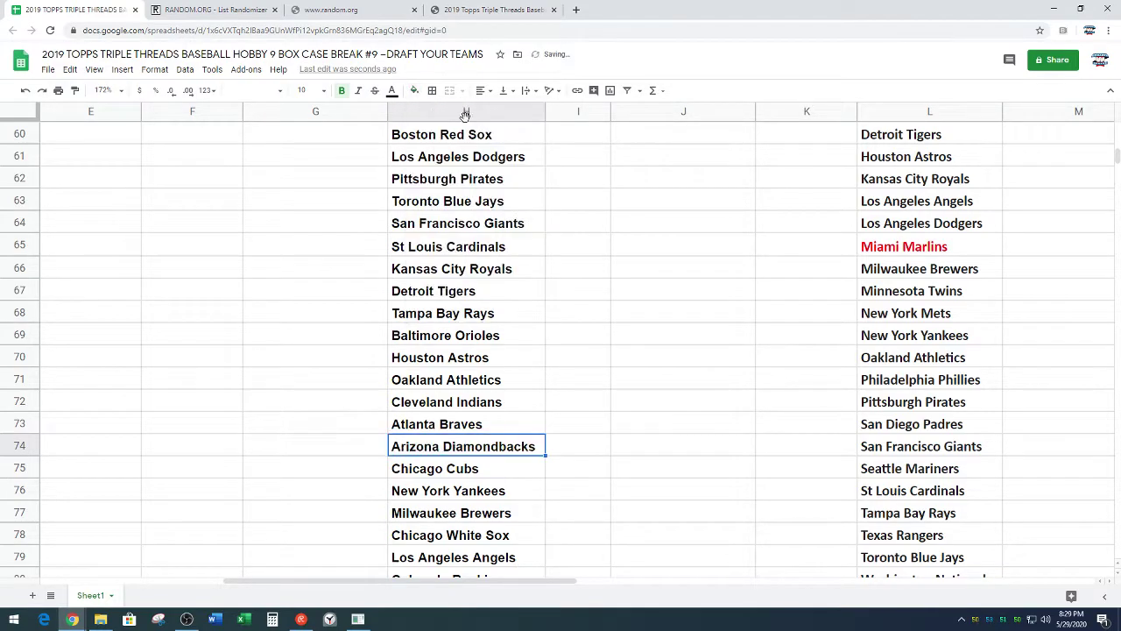
{"action": "left_click", "coordinate": [392, 90]}
{"action": "left_click", "coordinate": [407, 147]}
{"action": "left_click", "coordinate": [727, 340]}
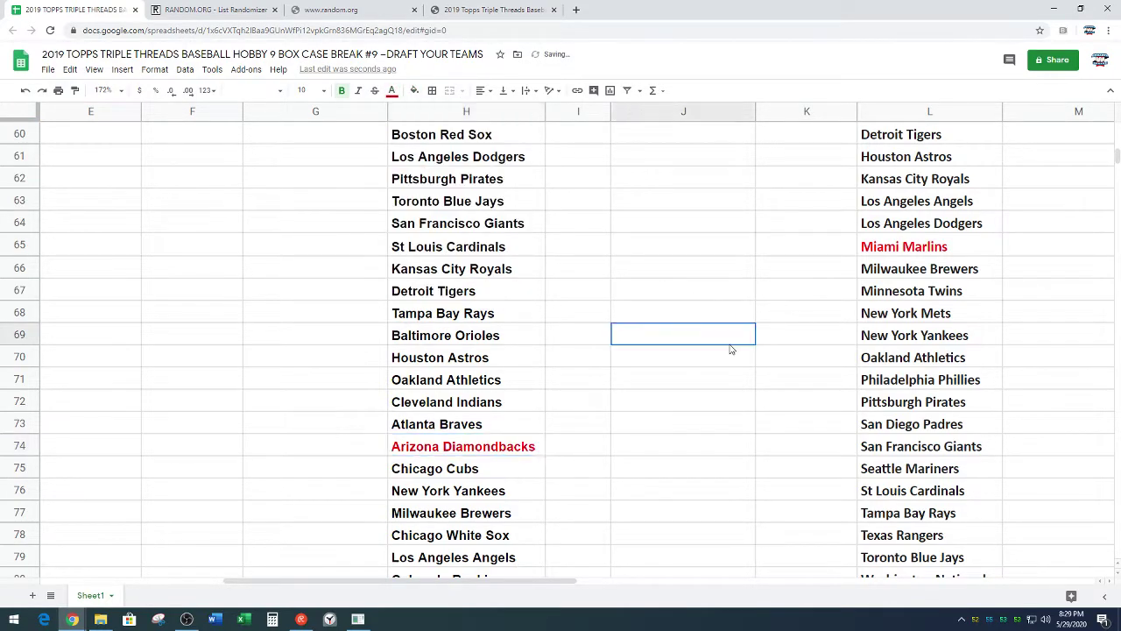
Copy the participants under SPOTS in A51:A65 into the item list of the second List Randomizer
{"action": "left_click_drag", "start_coordinate": [506, 584], "coordinate": [313, 585]}
{"action": "scroll", "coordinate": [382, 404], "scroll_direction": "up", "scroll_amount": 4}
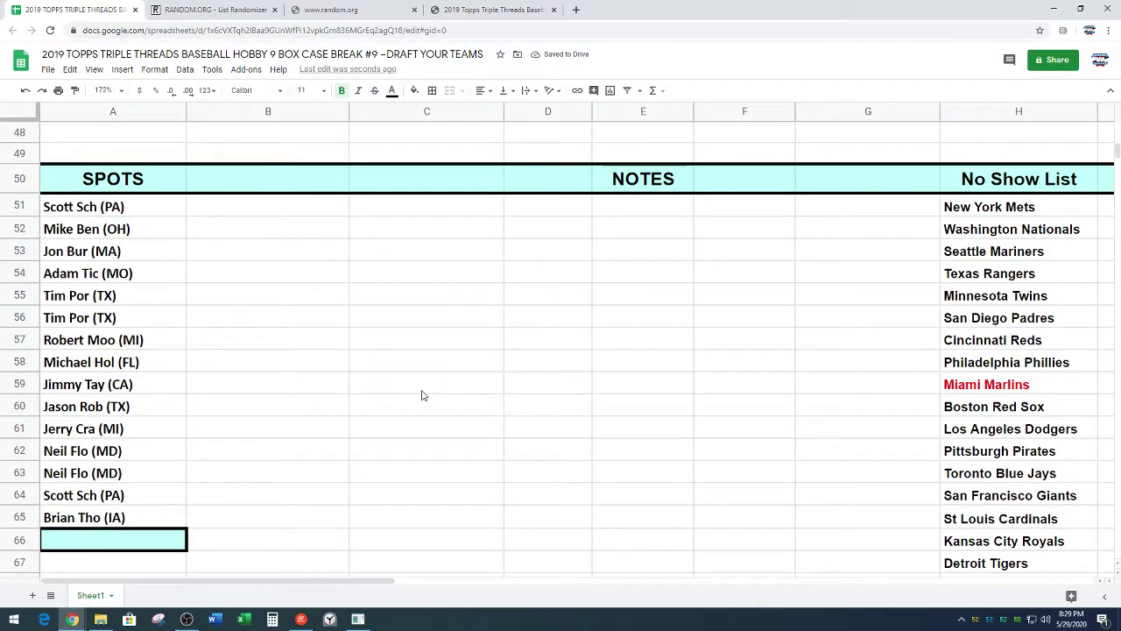
{"action": "left_click_drag", "start_coordinate": [175, 207], "coordinate": [143, 517]}
{"action": "key", "text": "ctrl+c"}
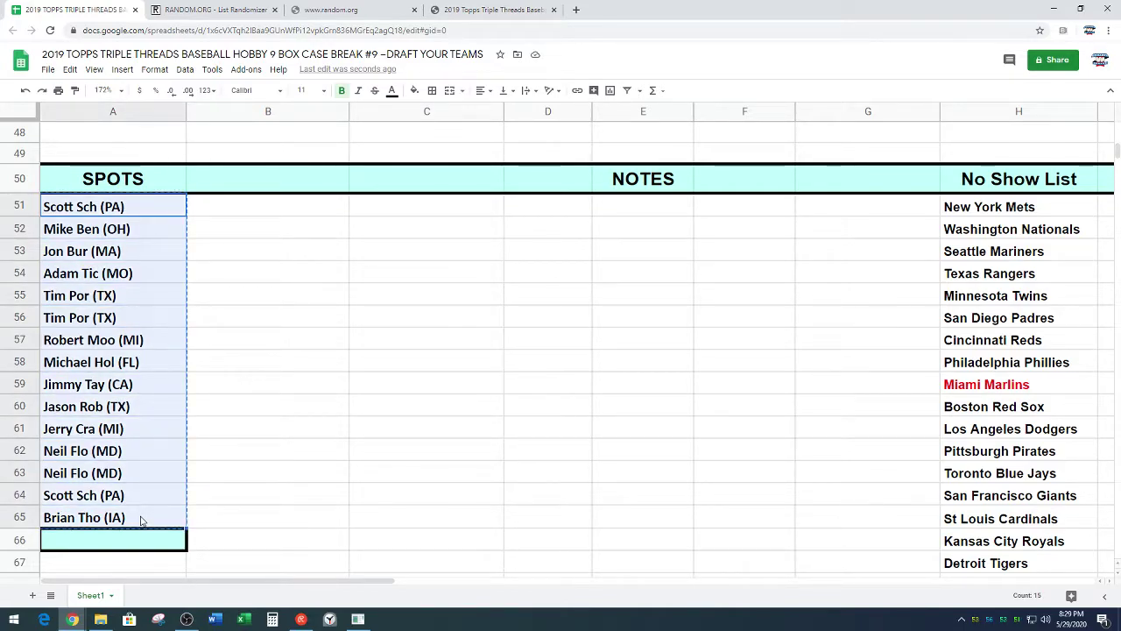
{"action": "left_click", "coordinate": [349, 9]}
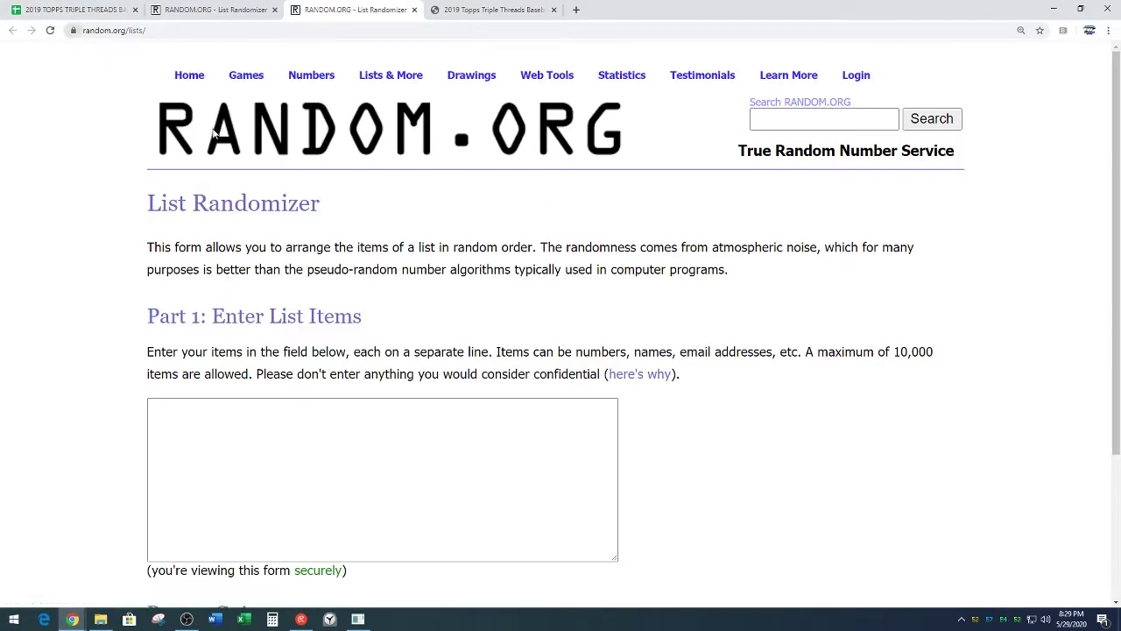
{"action": "scroll", "coordinate": [67, 348], "scroll_direction": "down", "scroll_amount": 3}
{"action": "right_click", "coordinate": [219, 293]}
{"action": "left_click", "coordinate": [254, 392]}
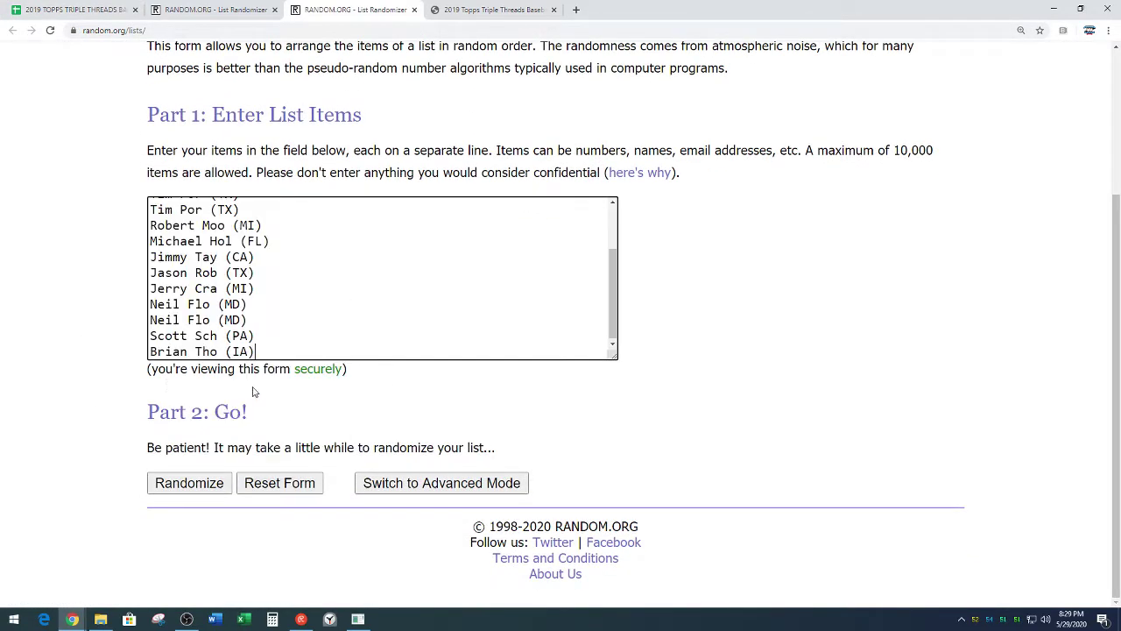
Randomize the 15-entry participant list nine times in the List Randomizer
{"action": "left_click", "coordinate": [178, 491]}
{"action": "left_click", "coordinate": [176, 491]}
{"action": "key", "text": "Return"}
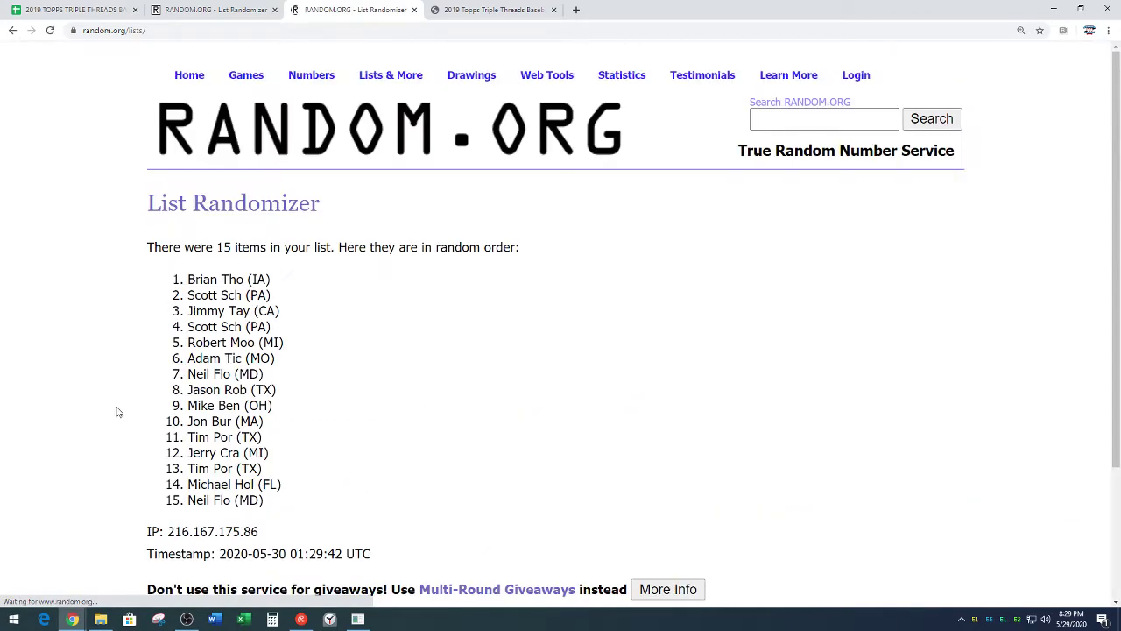
{"action": "scroll", "coordinate": [117, 412], "scroll_direction": "down", "scroll_amount": 5}
{"action": "left_click", "coordinate": [163, 489]}
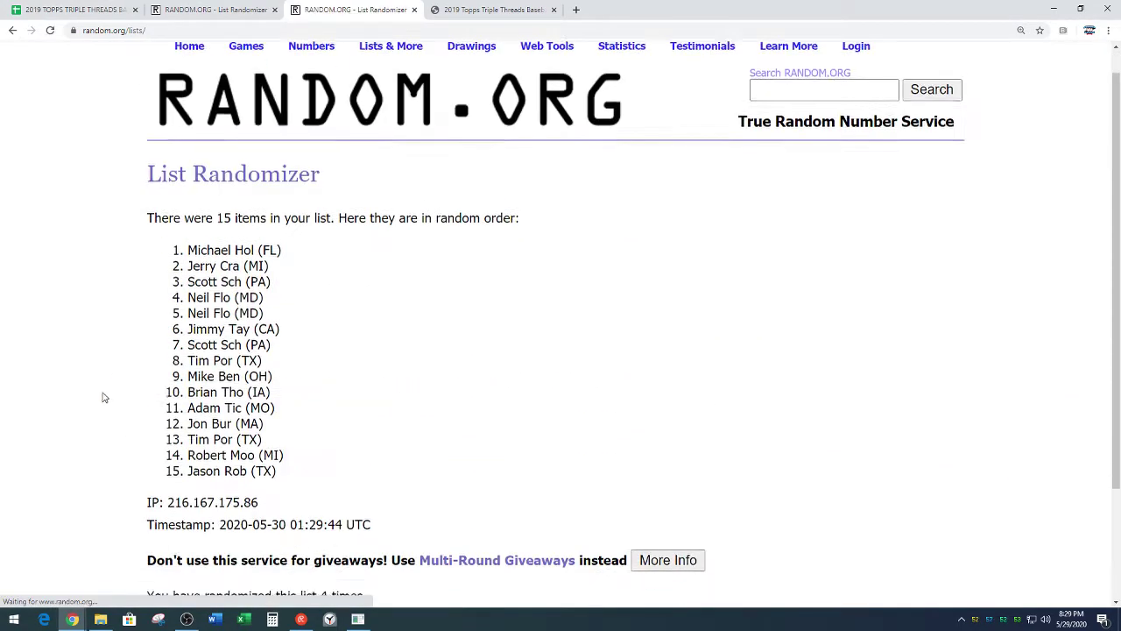
{"action": "scroll", "coordinate": [114, 390], "scroll_direction": "down", "scroll_amount": 5}
{"action": "key", "text": "Return"}
{"action": "scroll", "coordinate": [97, 391], "scroll_direction": "down", "scroll_amount": 5}
{"action": "key", "text": "Return"}
{"action": "scroll", "coordinate": [107, 388], "scroll_direction": "down", "scroll_amount": 5}
{"action": "key", "text": "Return"}
{"action": "scroll", "coordinate": [112, 377], "scroll_direction": "down", "scroll_amount": 5}
{"action": "key", "text": "Return"}
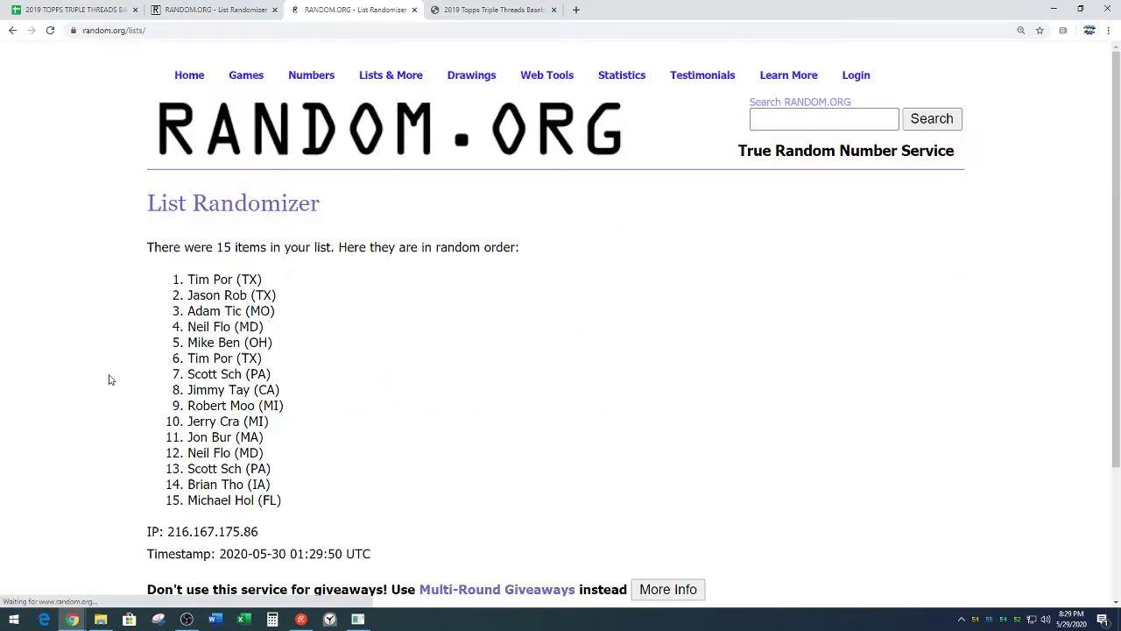
{"action": "scroll", "coordinate": [114, 386], "scroll_direction": "down", "scroll_amount": 5}
{"action": "key", "text": "Return"}
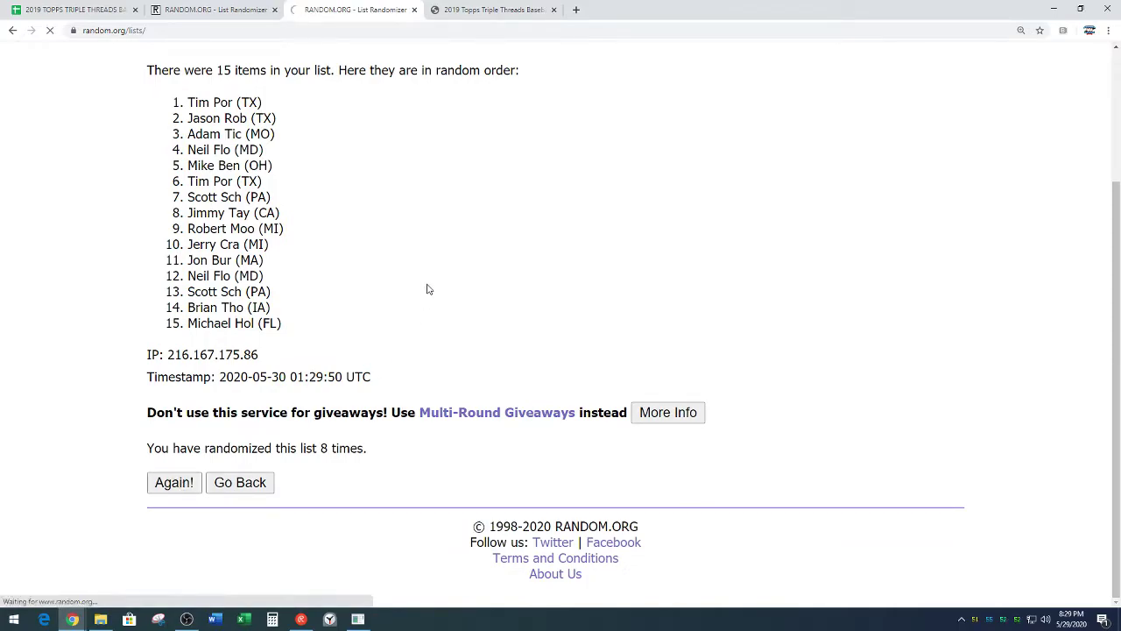
{"action": "scroll", "coordinate": [465, 252], "scroll_direction": "down", "scroll_amount": 5}
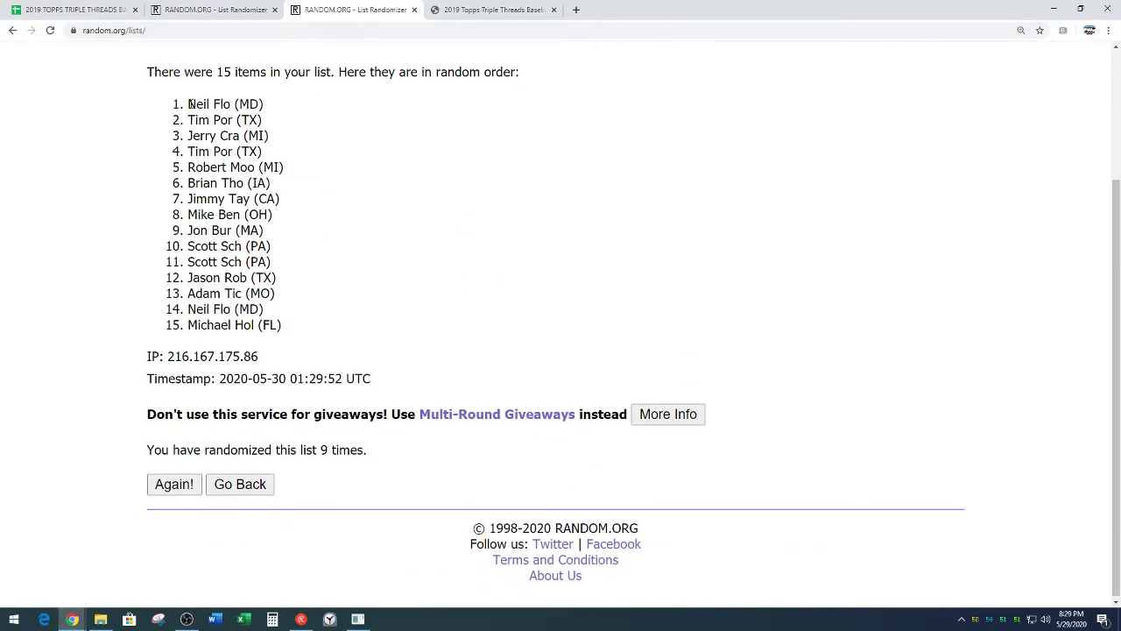
Copy all 15 entries of the final randomized participant order
{"action": "left_click_drag", "start_coordinate": [188, 105], "coordinate": [299, 327]}
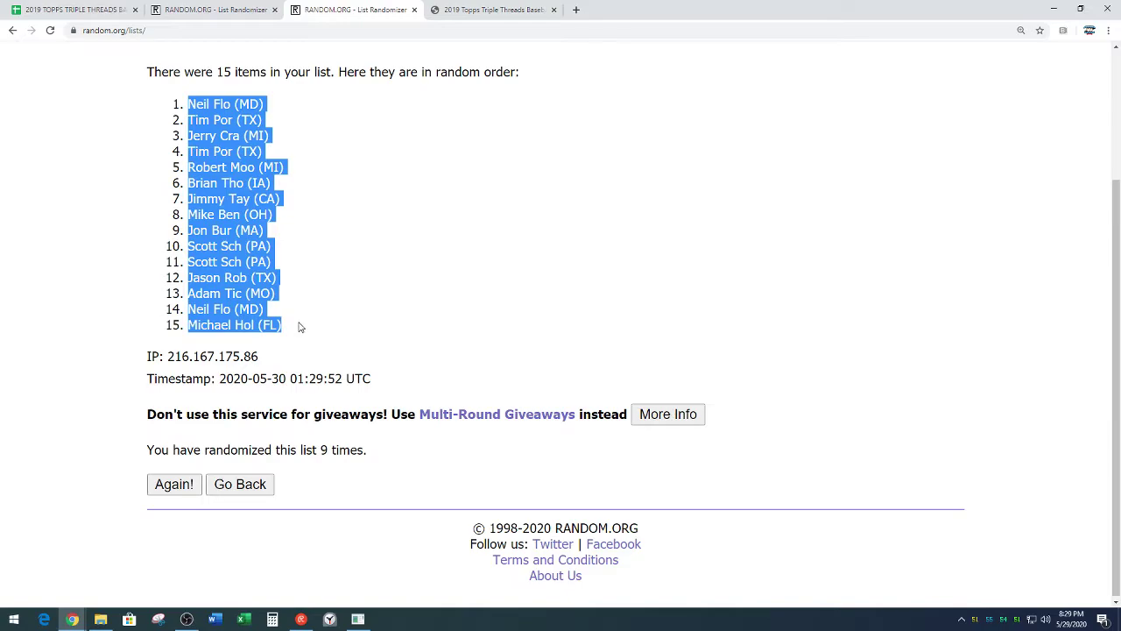
{"action": "right_click", "coordinate": [223, 278]}
{"action": "left_click", "coordinate": [235, 288]}
{"action": "left_click", "coordinate": [327, 275]}
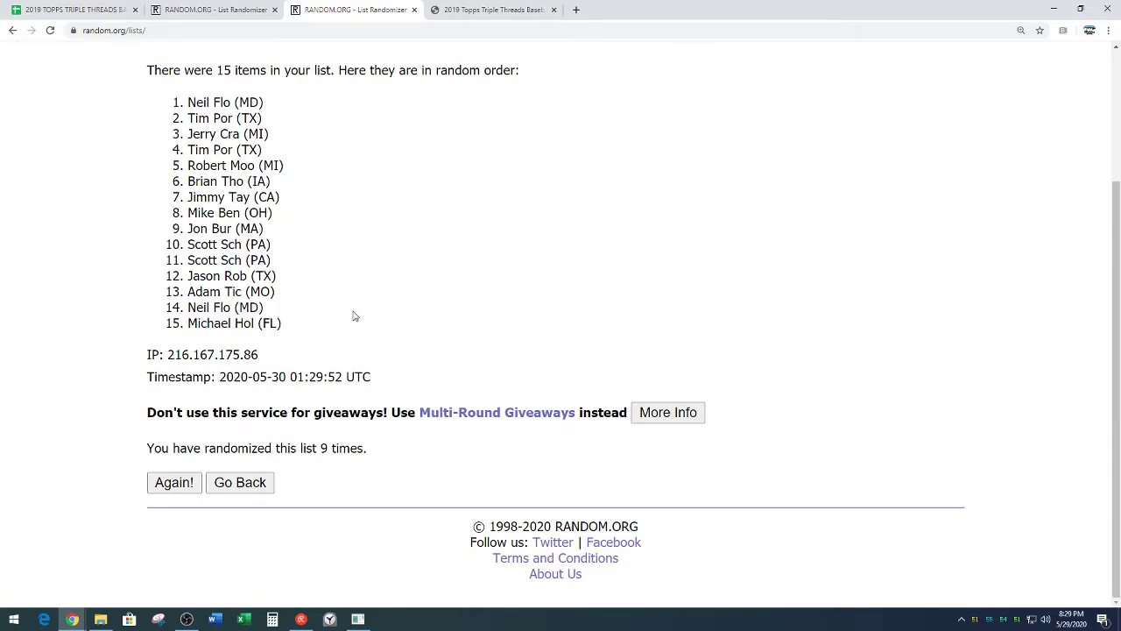
{"action": "left_click_drag", "start_coordinate": [319, 448], "coordinate": [414, 430]}
{"action": "left_click", "coordinate": [421, 353]}
{"action": "scroll", "coordinate": [421, 350], "scroll_direction": "up", "scroll_amount": 2}
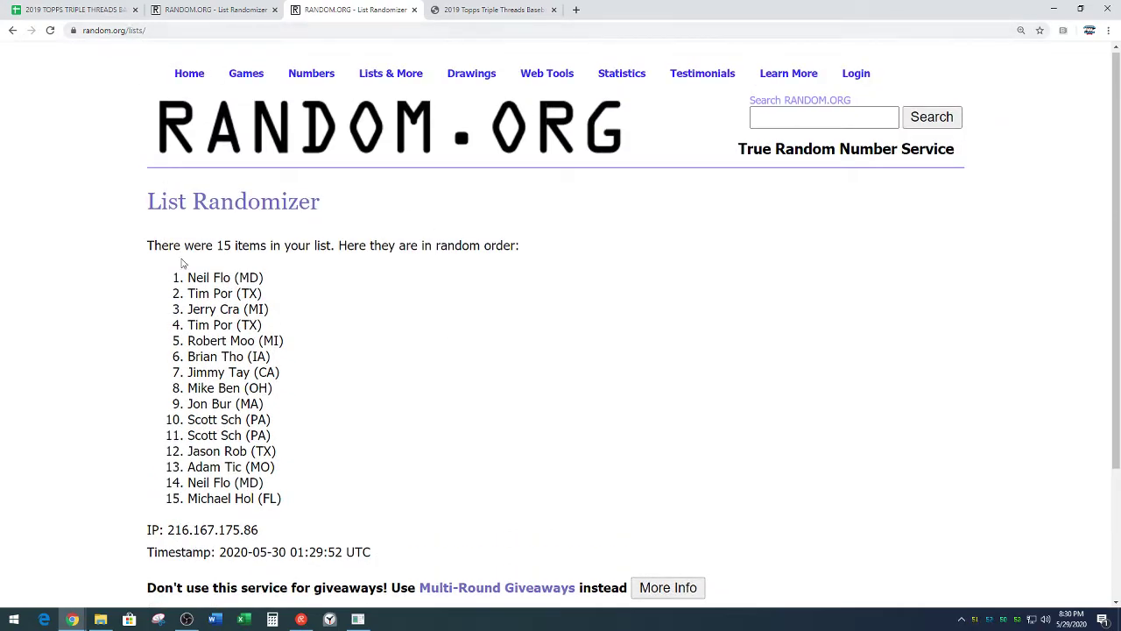
{"action": "left_click_drag", "start_coordinate": [189, 277], "coordinate": [281, 498]}
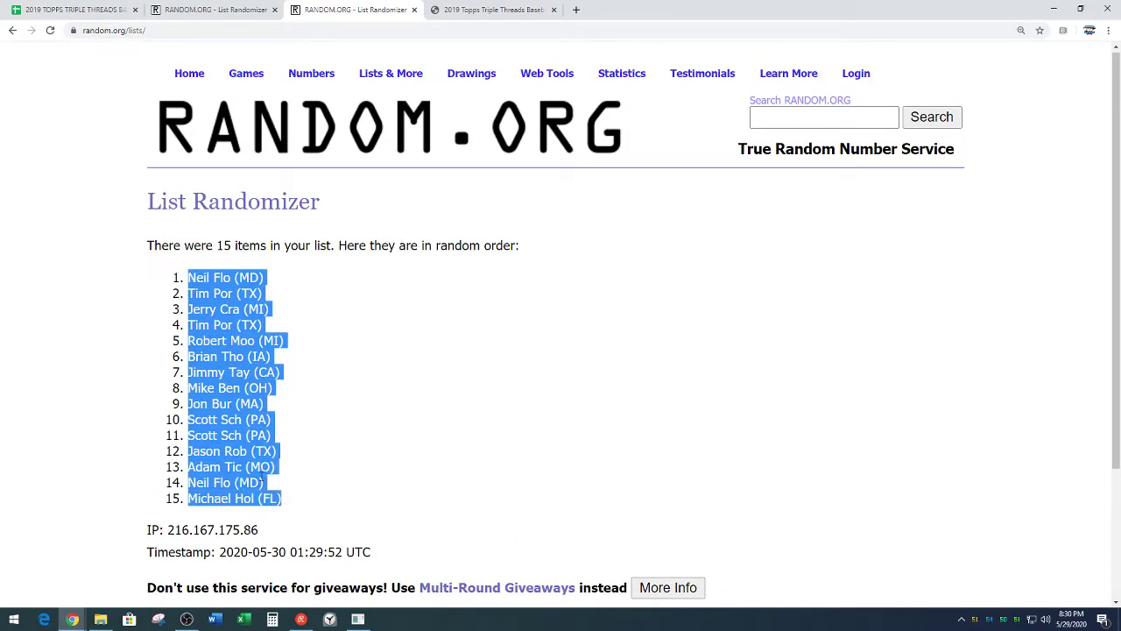
{"action": "right_click", "coordinate": [219, 436]}
{"action": "left_click", "coordinate": [233, 452]}
{"action": "left_click", "coordinate": [299, 385]}
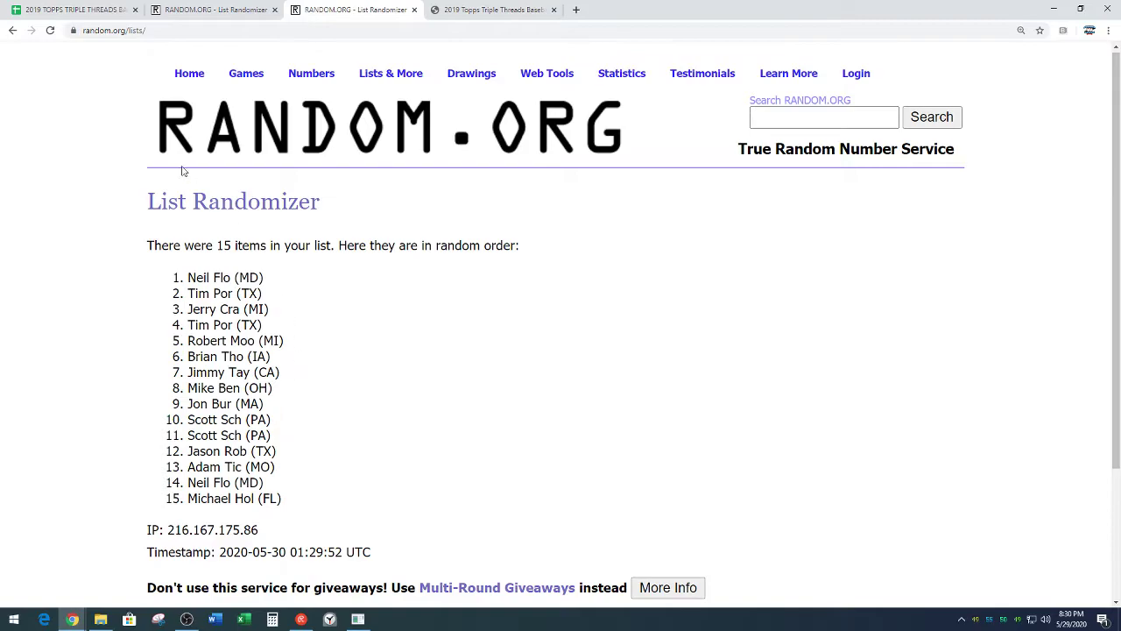
Paste the randomized participants into the spreadsheet starting at A1 and center them horizontally
{"action": "left_click", "coordinate": [75, 14]}
{"action": "scroll", "coordinate": [192, 347], "scroll_direction": "up", "scroll_amount": 5}
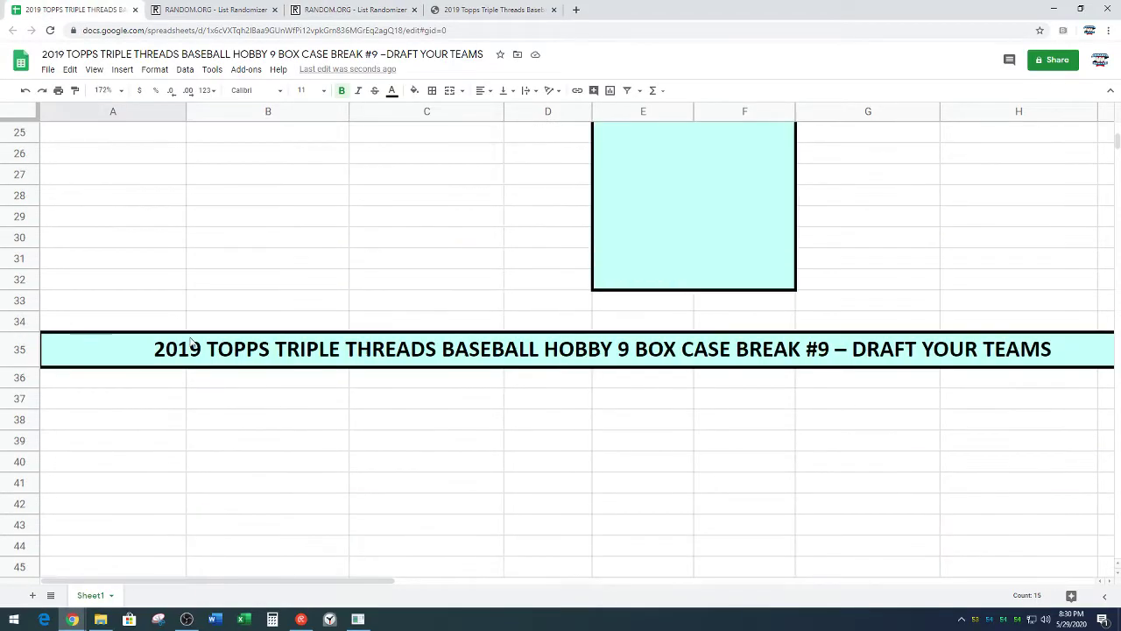
{"action": "scroll", "coordinate": [191, 342], "scroll_direction": "up", "scroll_amount": 8}
{"action": "left_click", "coordinate": [100, 138]}
{"action": "key", "text": "ctrl+v"}
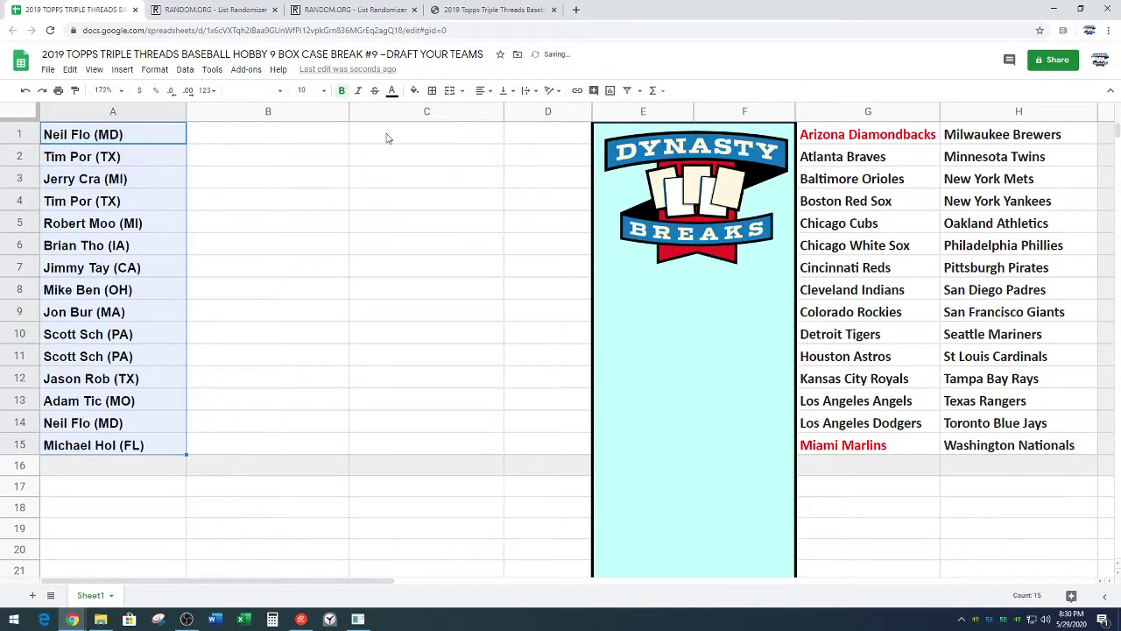
{"action": "left_click", "coordinate": [485, 90]}
{"action": "left_click", "coordinate": [495, 114]}
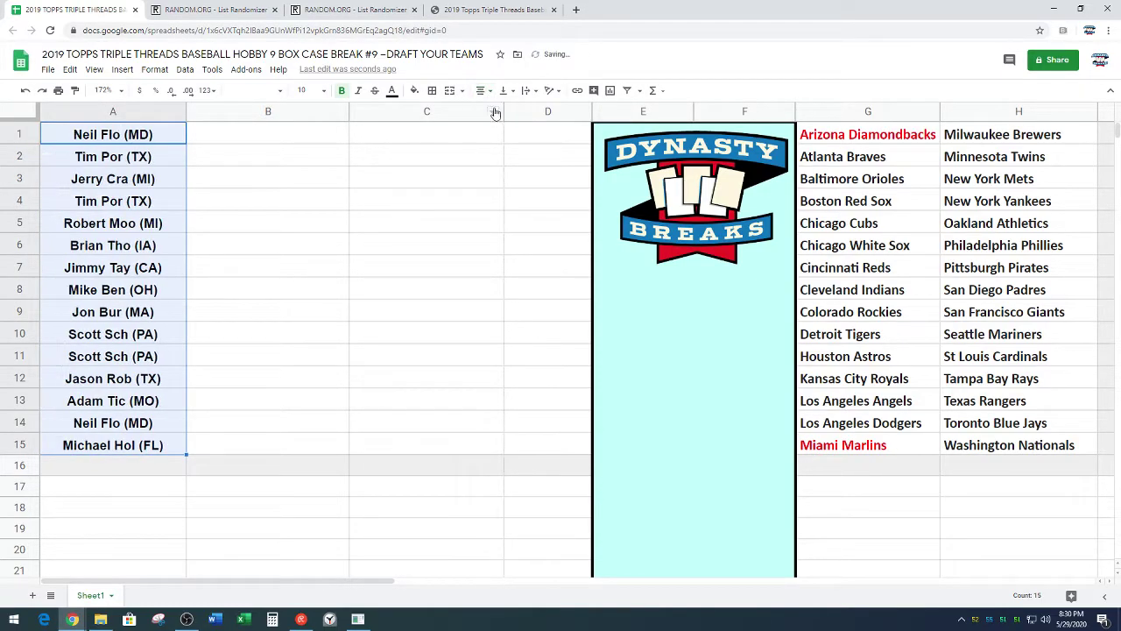
{"action": "left_click", "coordinate": [426, 282]}
{"action": "left_click", "coordinate": [296, 136]}
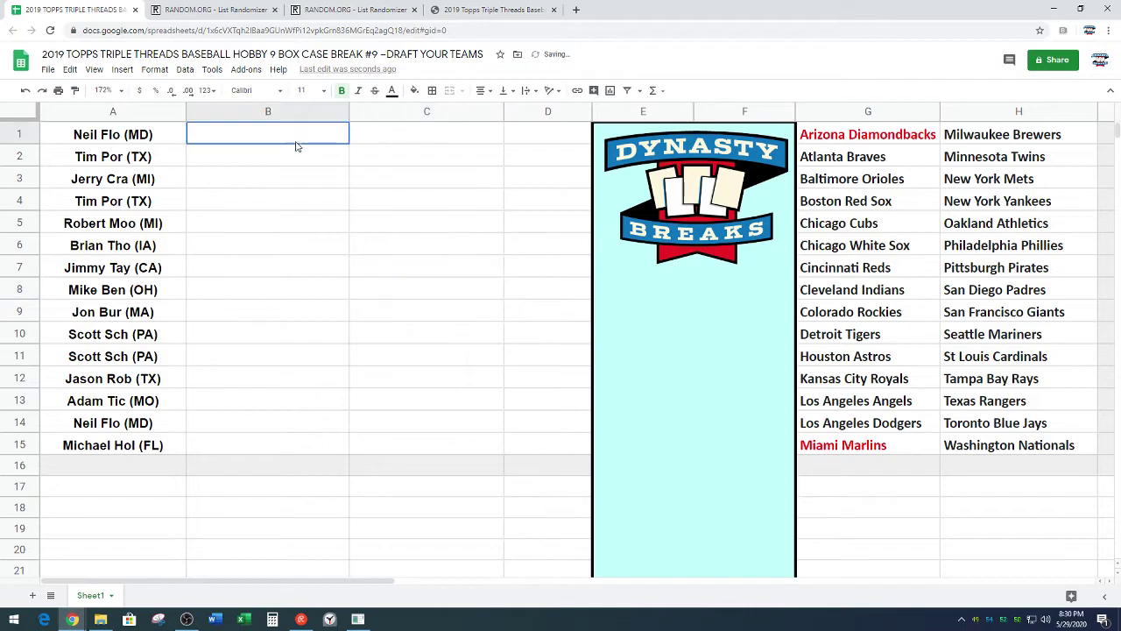
{"action": "left_click_drag", "start_coordinate": [299, 164], "coordinate": [295, 455]}
{"action": "left_click", "coordinate": [426, 449]}
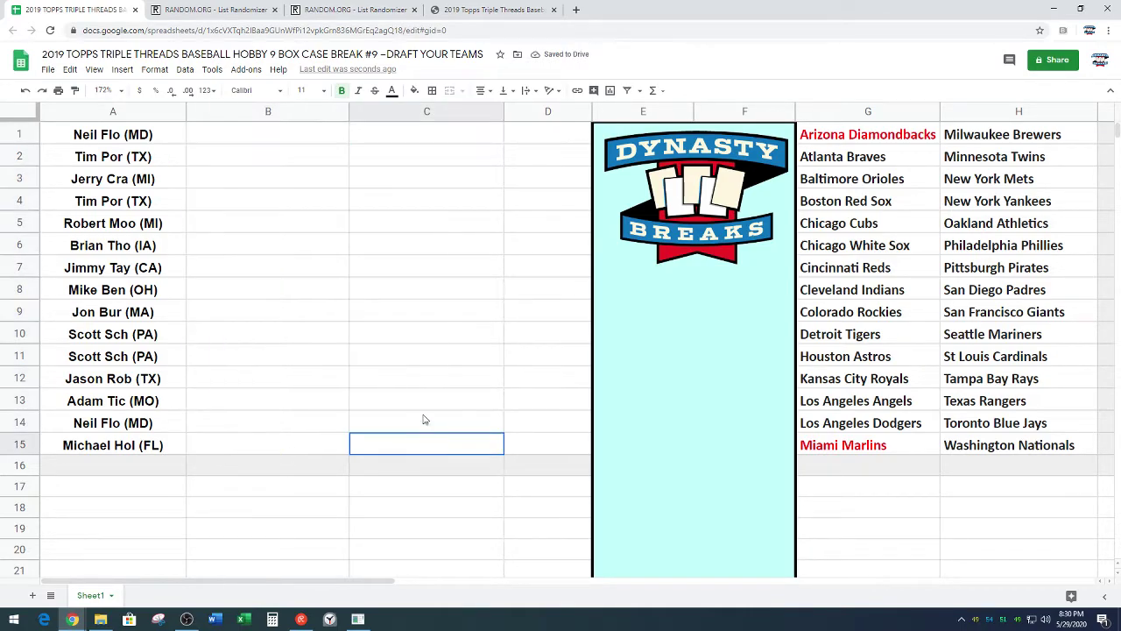
{"action": "left_click_drag", "start_coordinate": [423, 410], "coordinate": [425, 134]}
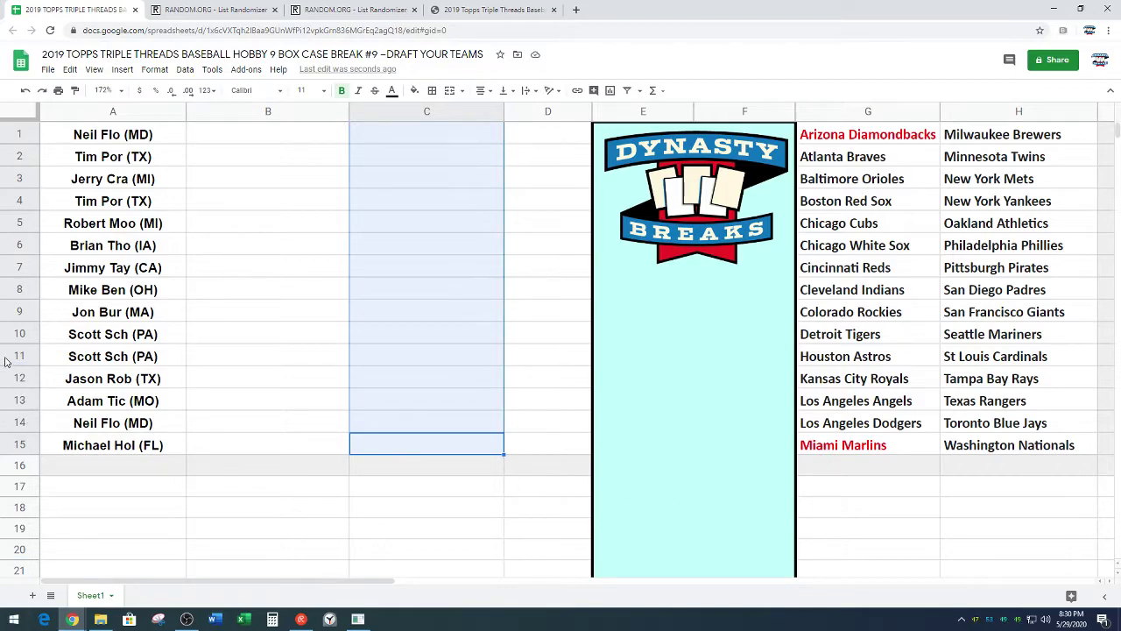
Switch to Alarms & Clock, set the Countdown timer to 2 minutes and start it
{"action": "left_click", "coordinate": [331, 619]}
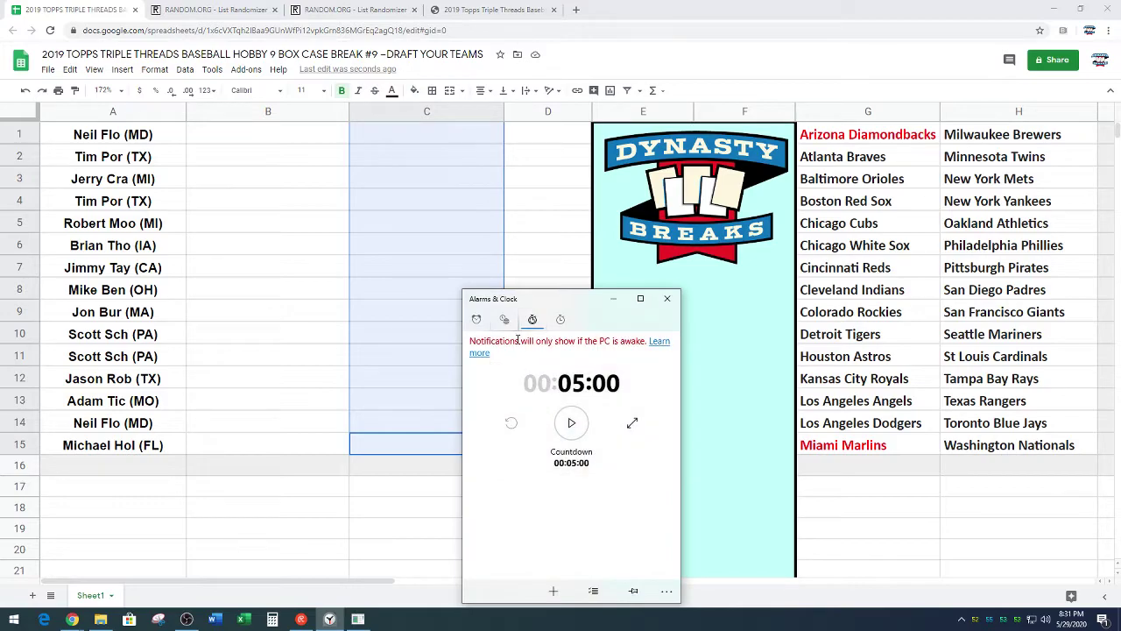
{"action": "left_click", "coordinate": [592, 382]}
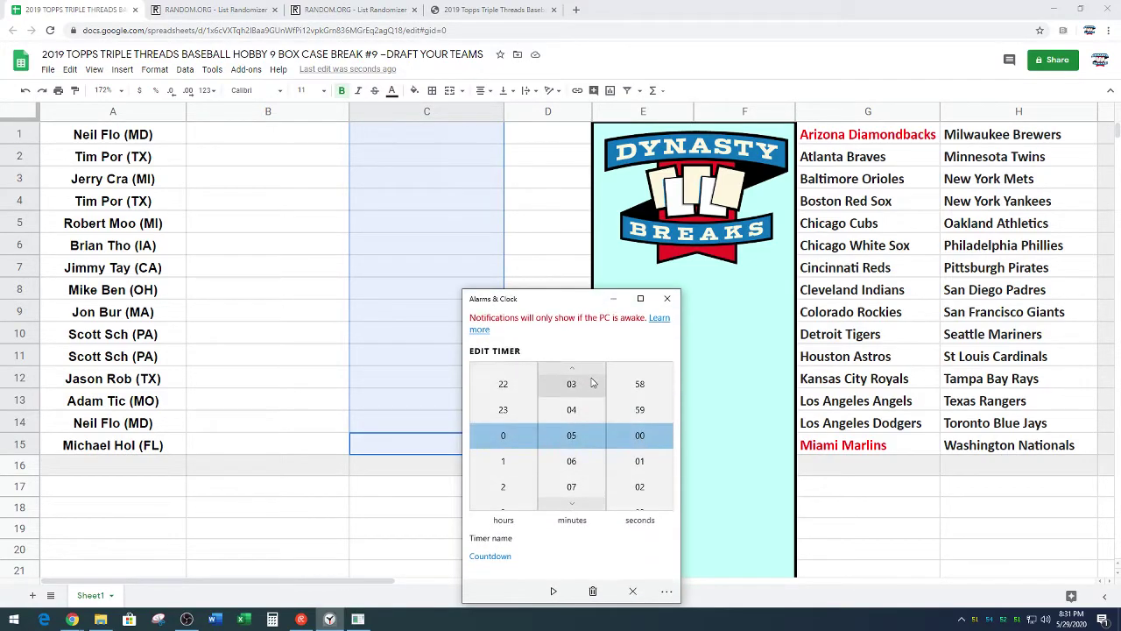
{"action": "scroll", "coordinate": [587, 382], "scroll_direction": "up", "scroll_amount": 3}
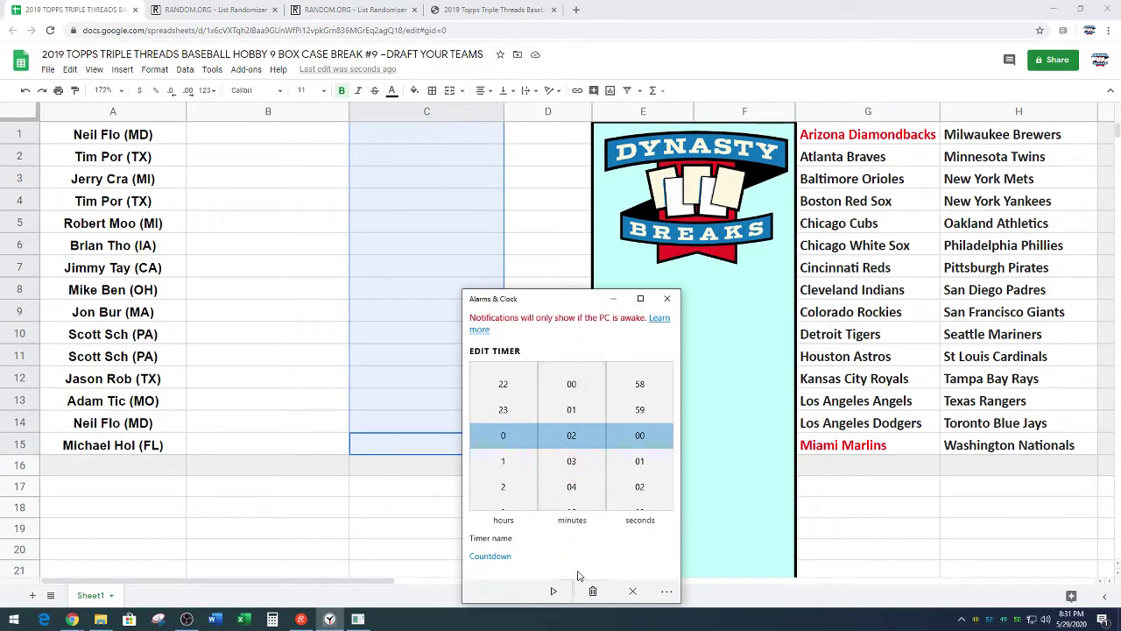
{"action": "left_click", "coordinate": [553, 590]}
Shrink the timer window and place it over the blank area below the Dynasty Breaks logo
{"action": "left_click_drag", "start_coordinate": [641, 298], "coordinate": [666, 443]}
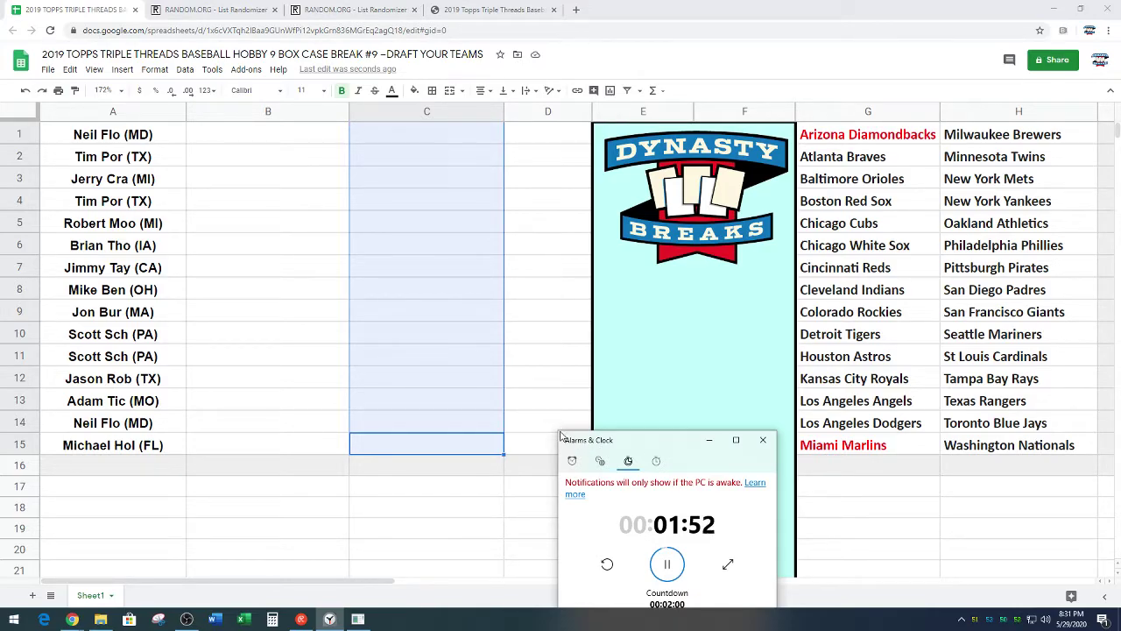
{"action": "left_click_drag", "start_coordinate": [562, 434], "coordinate": [592, 446]}
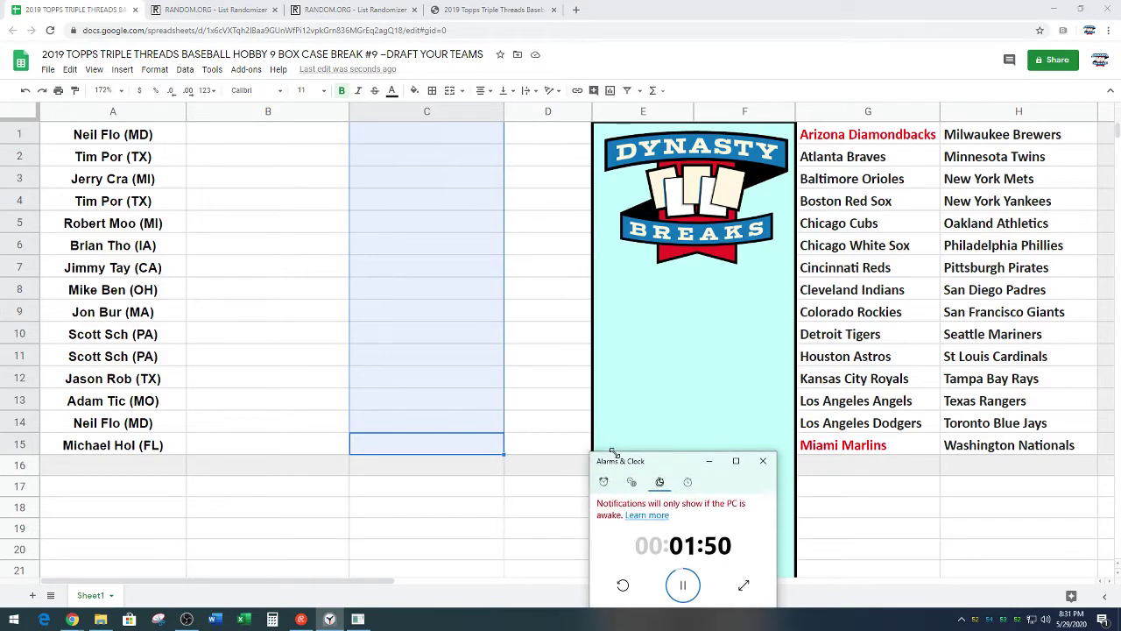
{"action": "left_click_drag", "start_coordinate": [661, 452], "coordinate": [672, 424]}
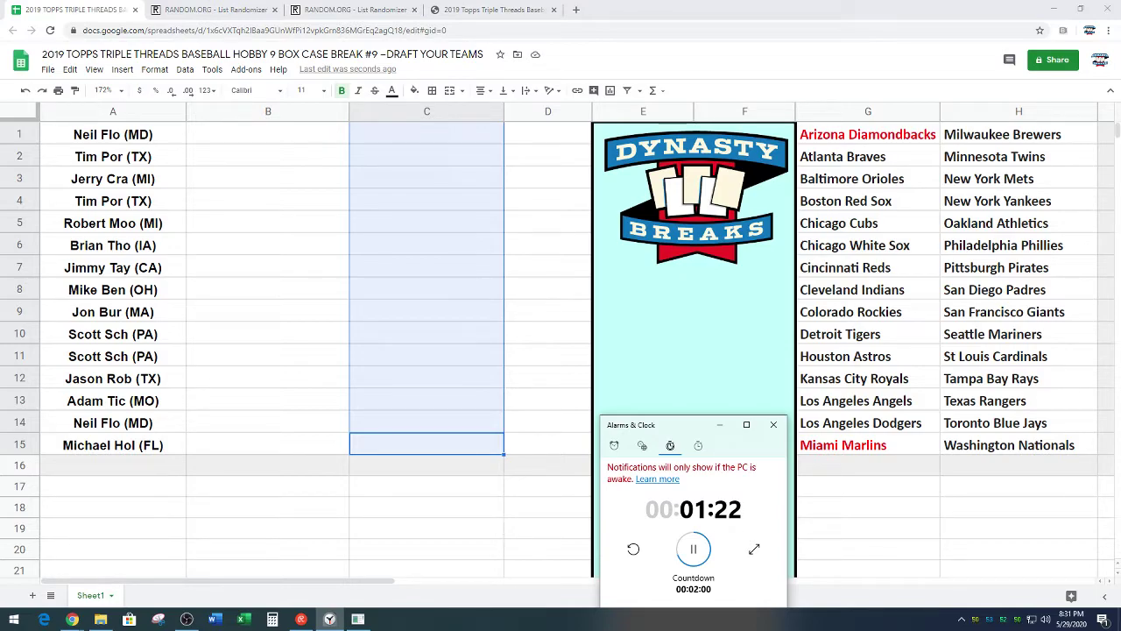
Dismiss the finished countdown's notification and close the Alarms & Clock window
{"action": "key", "text": "alt+Tab"}
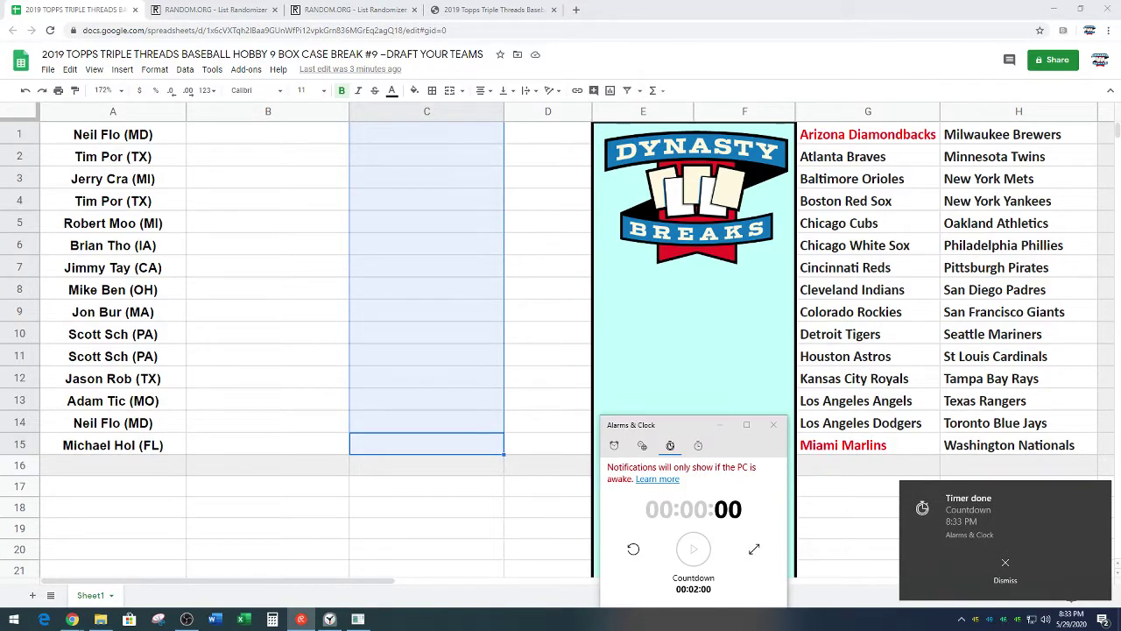
{"action": "left_click", "coordinate": [975, 569]}
{"action": "left_click", "coordinate": [773, 425]}
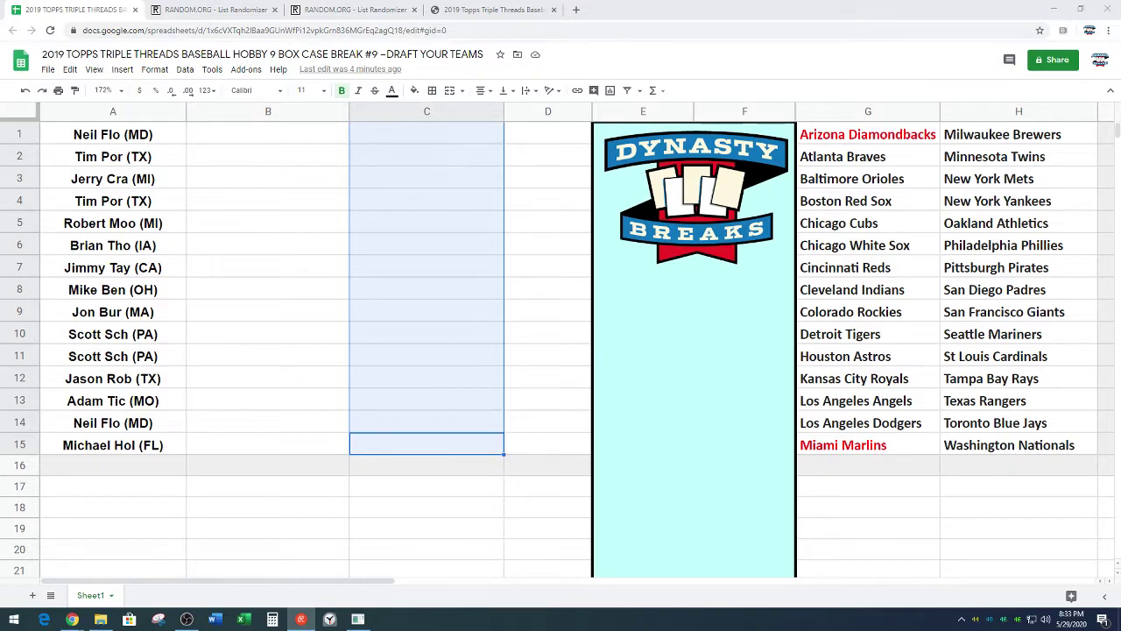
Reopen Alarms & Clock on its stopwatch and move the window lower, over the blank area beneath the logo
{"action": "left_click", "coordinate": [329, 621]}
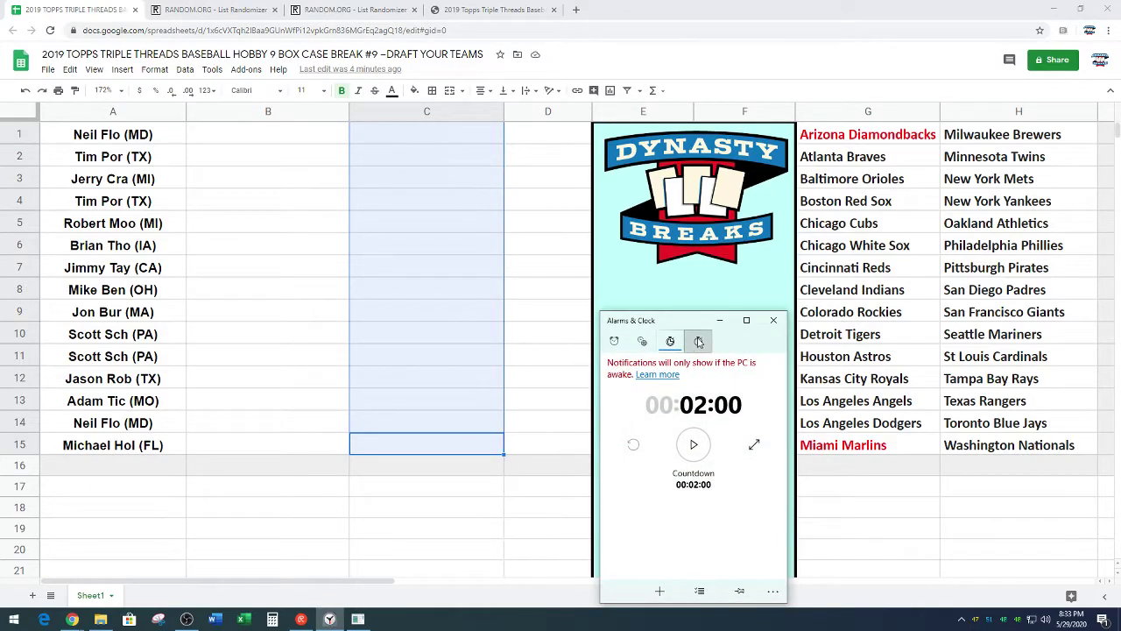
{"action": "left_click", "coordinate": [699, 342]}
{"action": "left_click", "coordinate": [648, 436]}
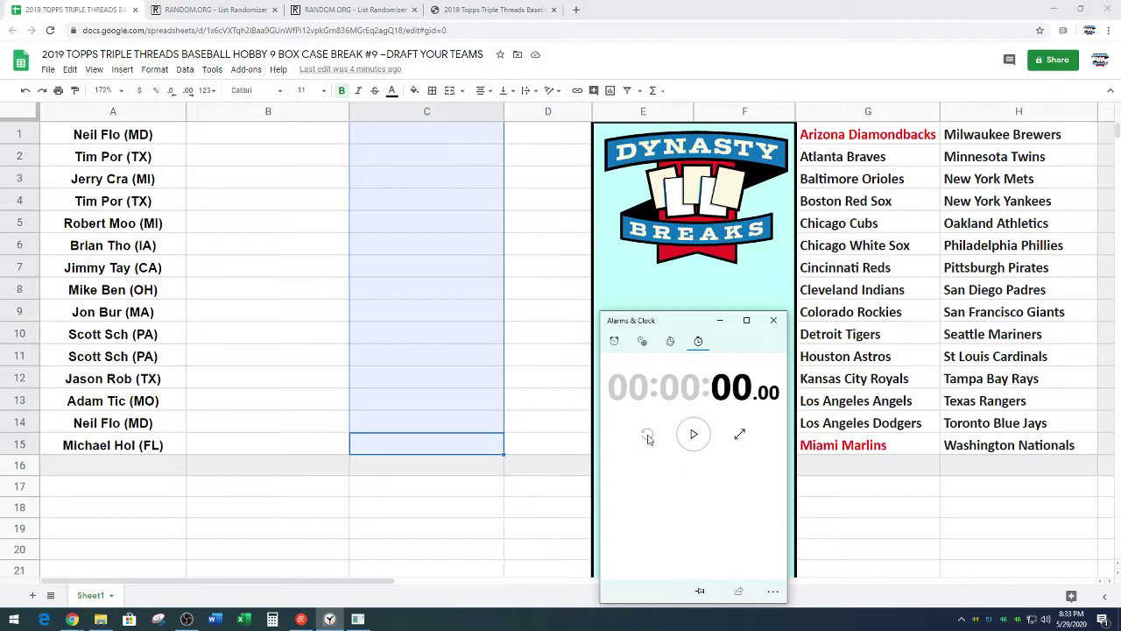
{"action": "left_click_drag", "start_coordinate": [679, 321], "coordinate": [677, 446]}
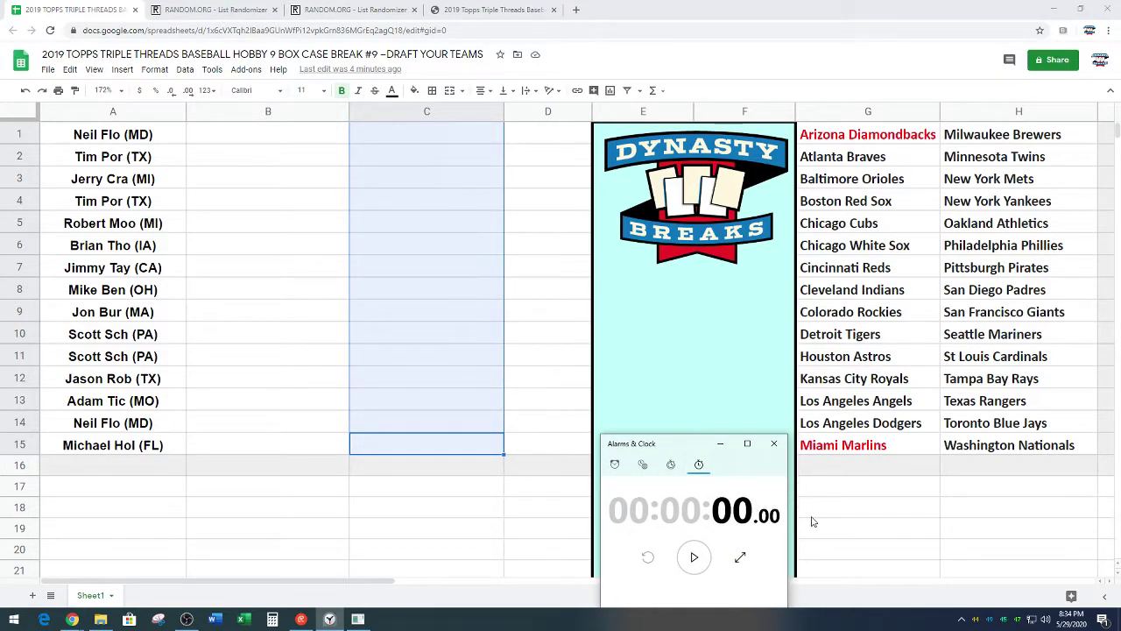
Run the stopwatch for about 11 seconds, stop it and reset it to zero
{"action": "left_click", "coordinate": [693, 558]}
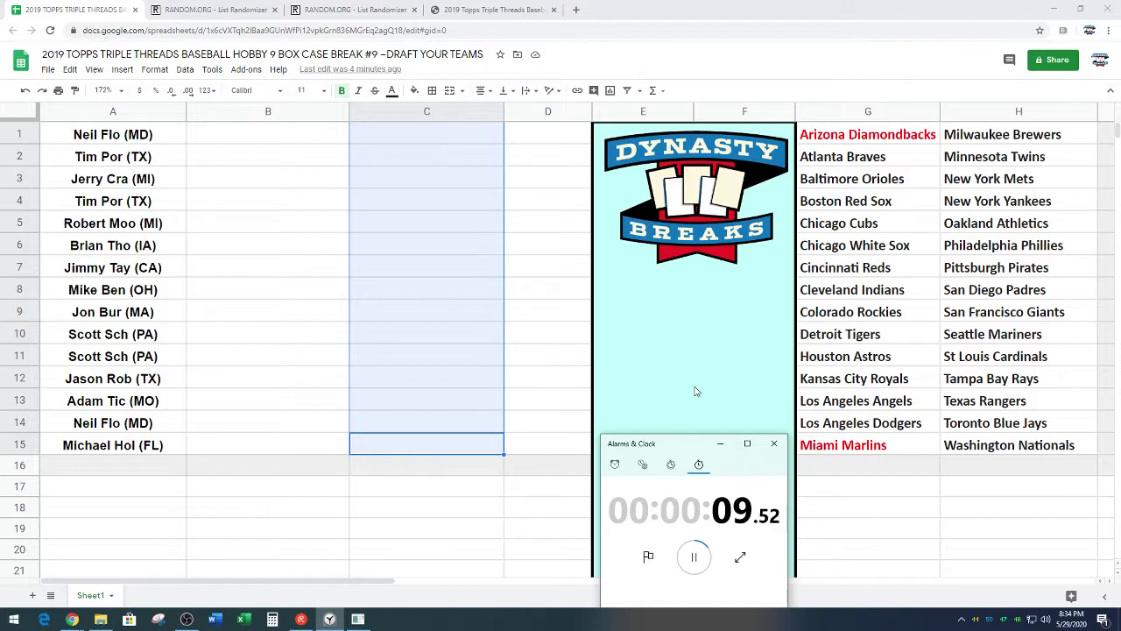
{"action": "left_click", "coordinate": [694, 558]}
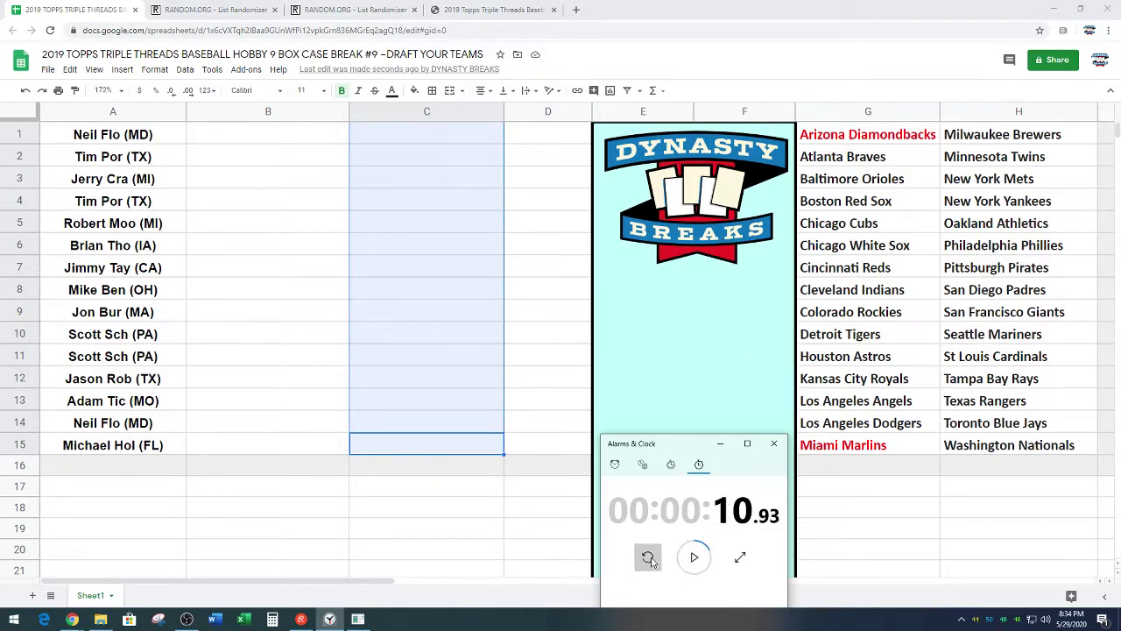
{"action": "left_click", "coordinate": [648, 558]}
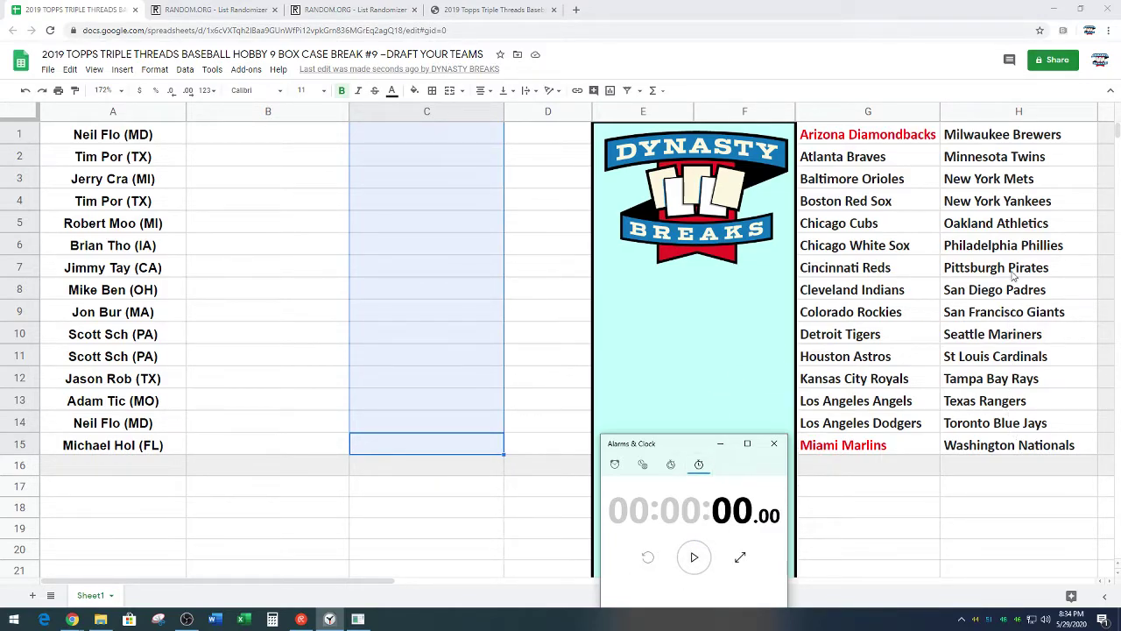
Move New York Yankees from H4 in the available teams to B1 beside the first participant
{"action": "left_click", "coordinate": [1003, 204]}
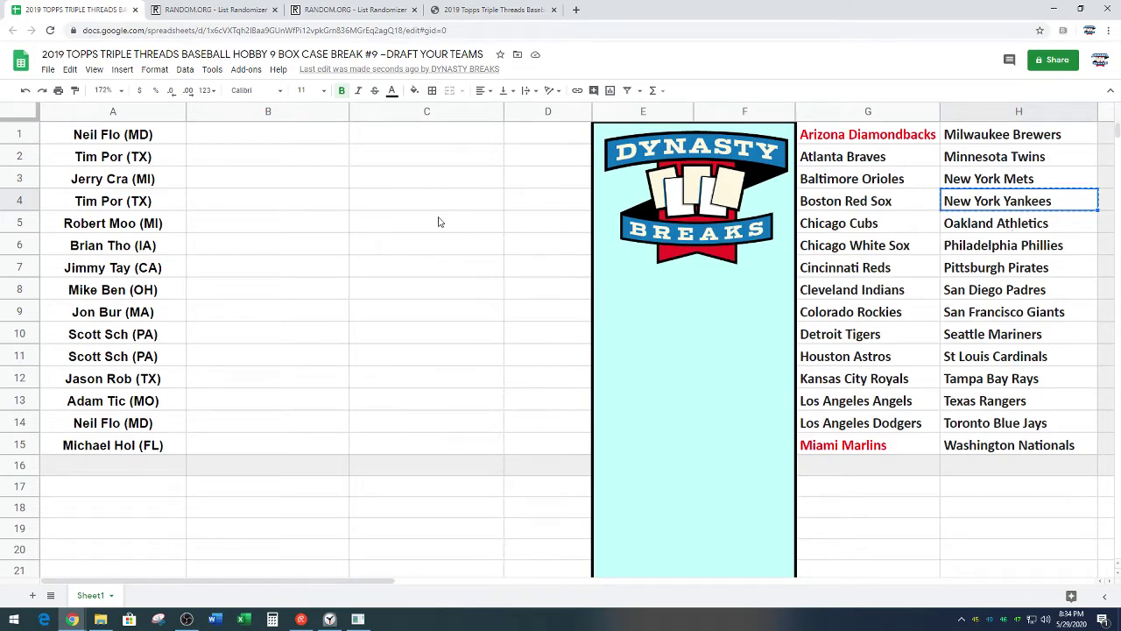
{"action": "left_click", "coordinate": [298, 133]}
{"action": "type", "text": "New York Yankees"}
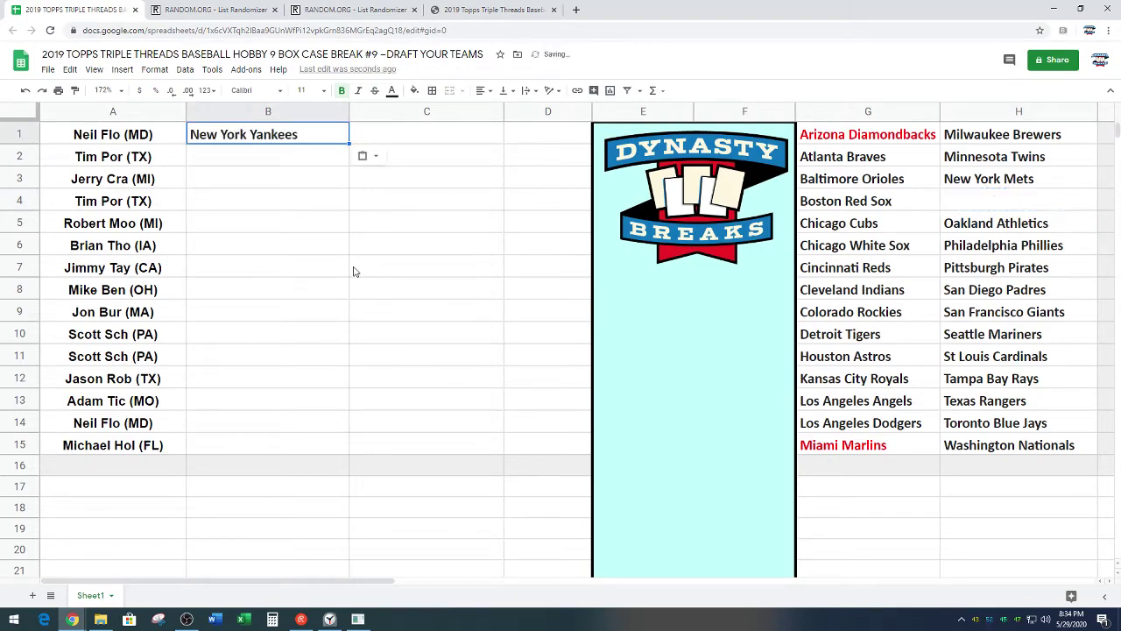
{"action": "left_click", "coordinate": [319, 163]}
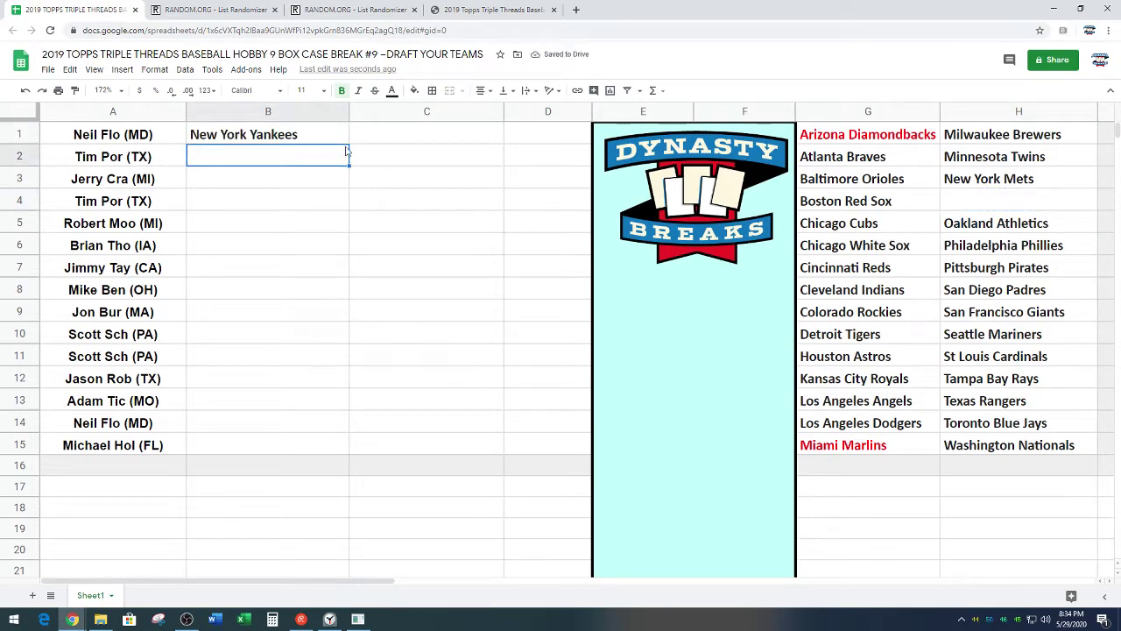
Center the available teams in G1:H15 and the New York Yankees entry in B1 horizontally
{"action": "left_click_drag", "start_coordinate": [903, 140], "coordinate": [999, 449]}
{"action": "left_click", "coordinate": [481, 90]}
{"action": "left_click", "coordinate": [500, 111]}
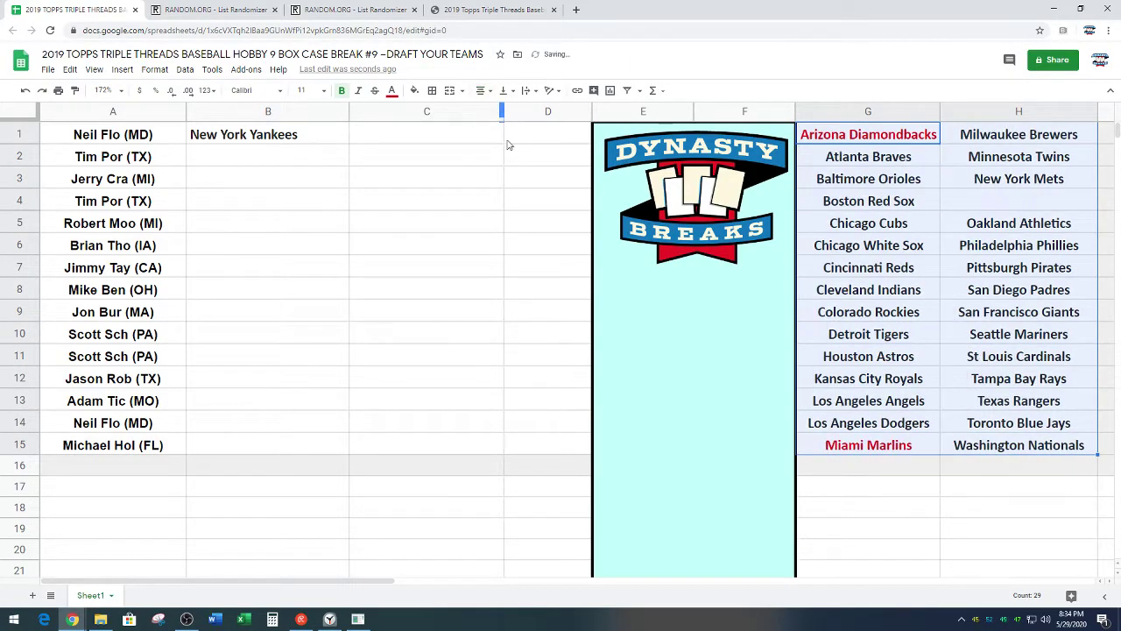
{"action": "left_click", "coordinate": [333, 140]}
{"action": "left_click", "coordinate": [480, 90]}
{"action": "left_click", "coordinate": [499, 111]}
{"action": "left_click", "coordinate": [462, 217]}
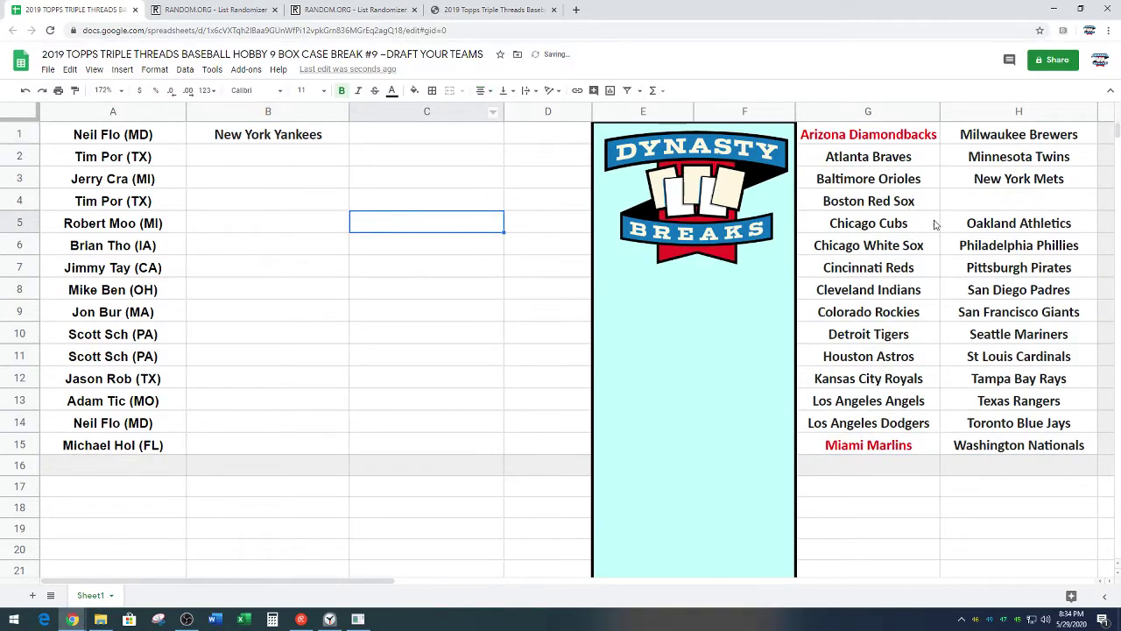
Move Los Angeles Angels from G13 in the available teams to B2 beside the second participant
{"action": "left_click", "coordinate": [903, 405]}
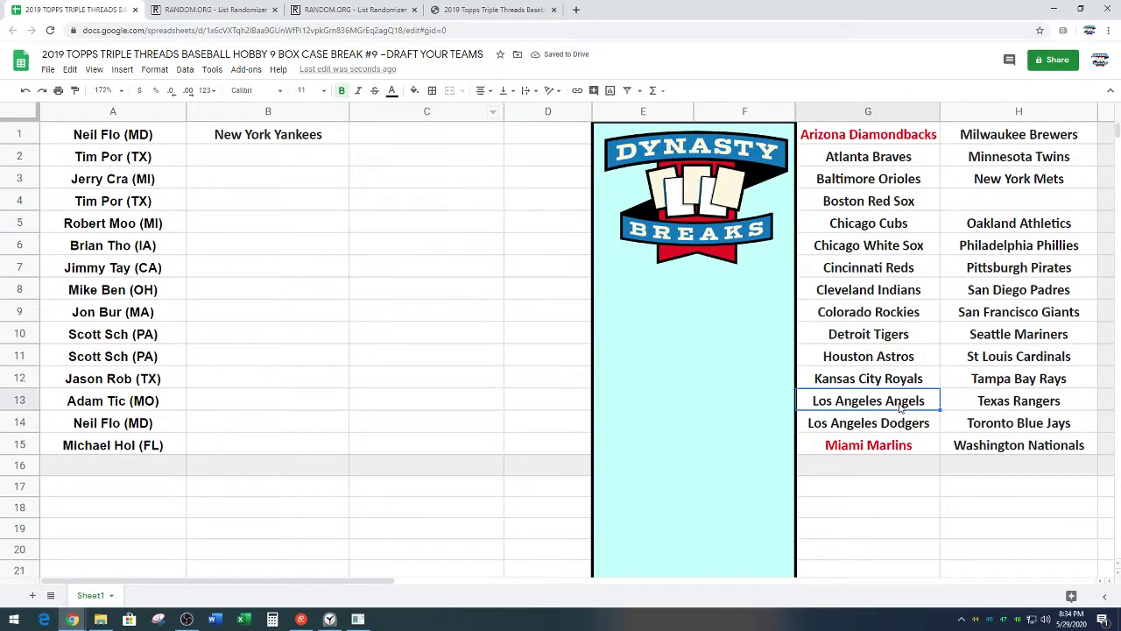
{"action": "key", "text": "ctrl+c"}
{"action": "left_click", "coordinate": [326, 155]}
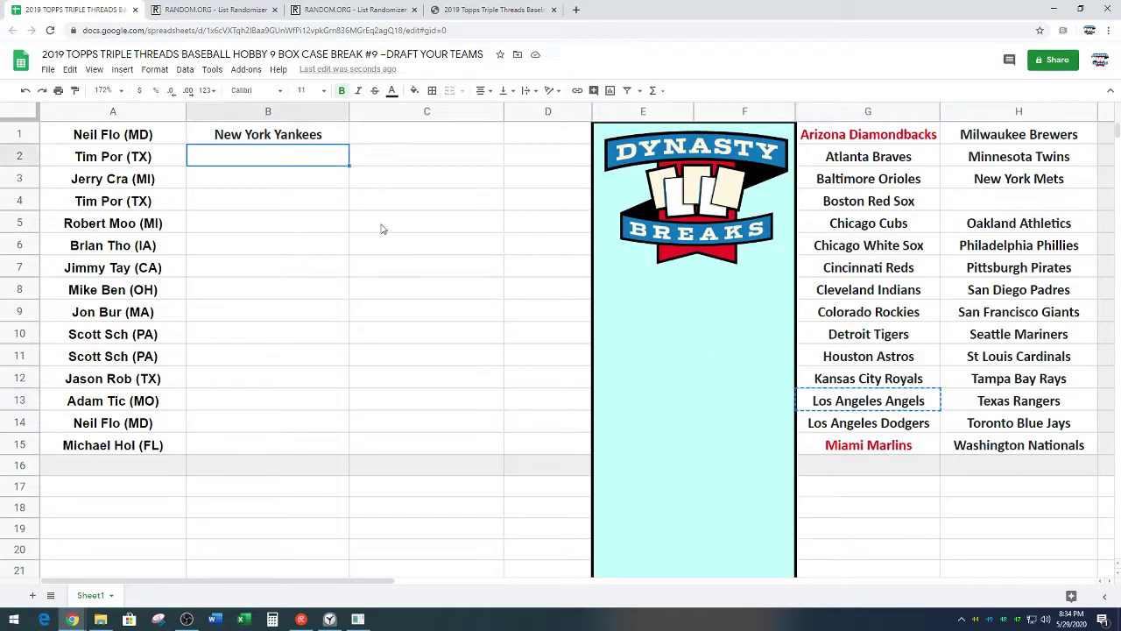
{"action": "key", "text": "ctrl+v"}
{"action": "left_click", "coordinate": [307, 180]}
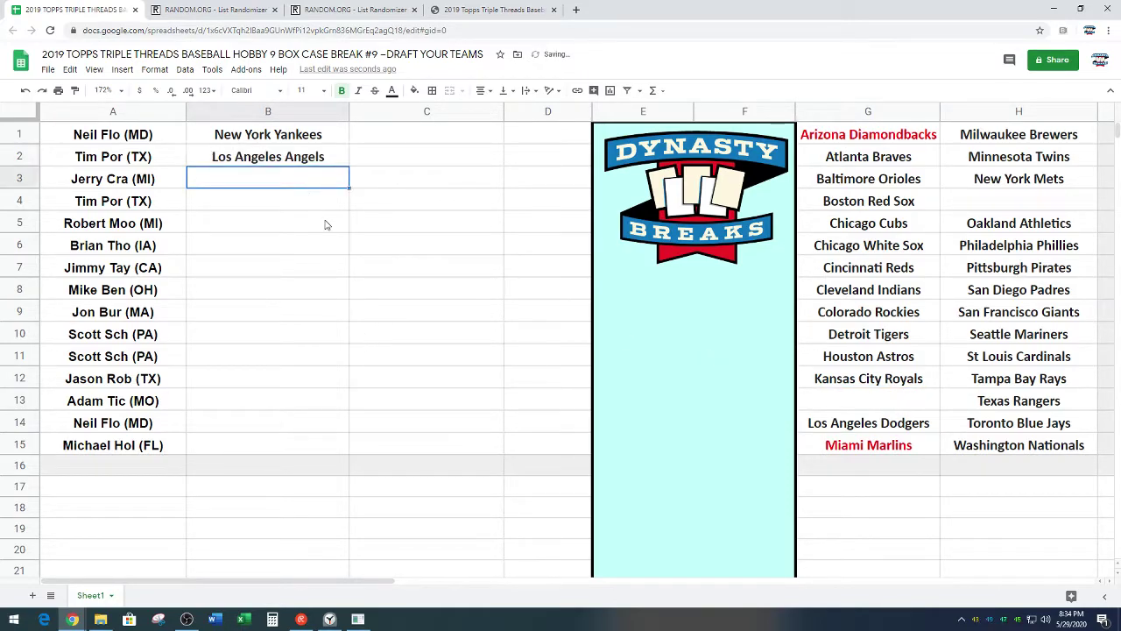
Start the Alarms & Clock stopwatch for the third pick and move Atlanta Braves from G2 to B3 in the sheet
{"action": "left_click", "coordinate": [330, 620]}
{"action": "left_click", "coordinate": [695, 558]}
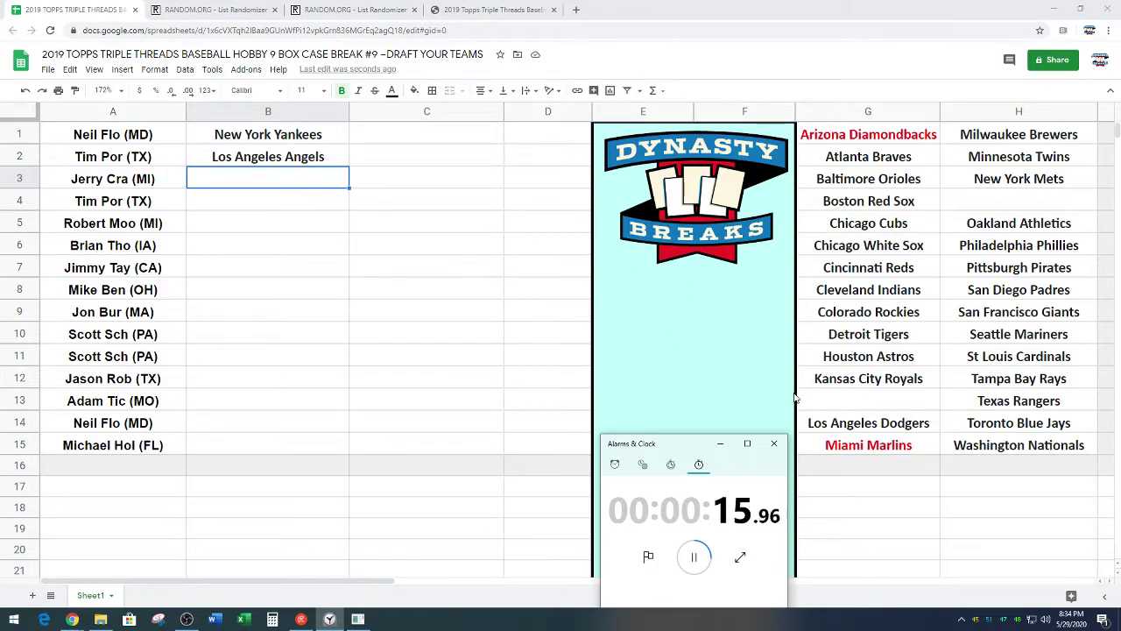
{"action": "left_click", "coordinate": [909, 159]}
{"action": "key", "text": "ctrl+c"}
{"action": "left_click", "coordinate": [313, 178]}
{"action": "key", "text": "ctrl+v"}
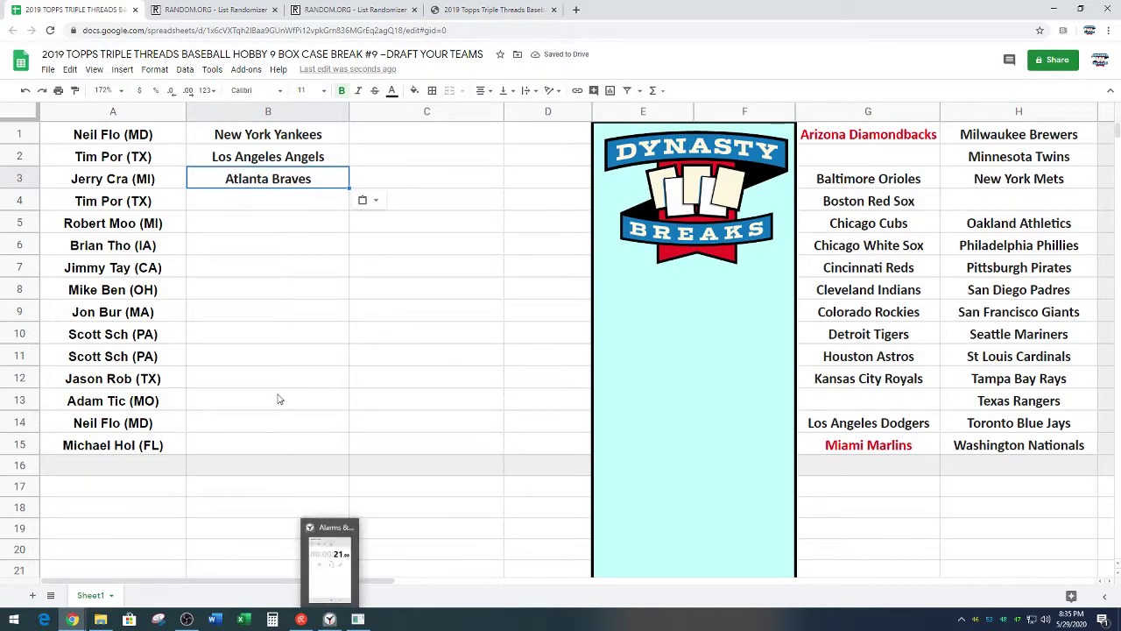
{"action": "left_click", "coordinate": [300, 202]}
Switch to Alarms & Clock, stop and reset the stopwatch, and restart it for the fourth participant's pick
{"action": "left_click", "coordinate": [329, 619]}
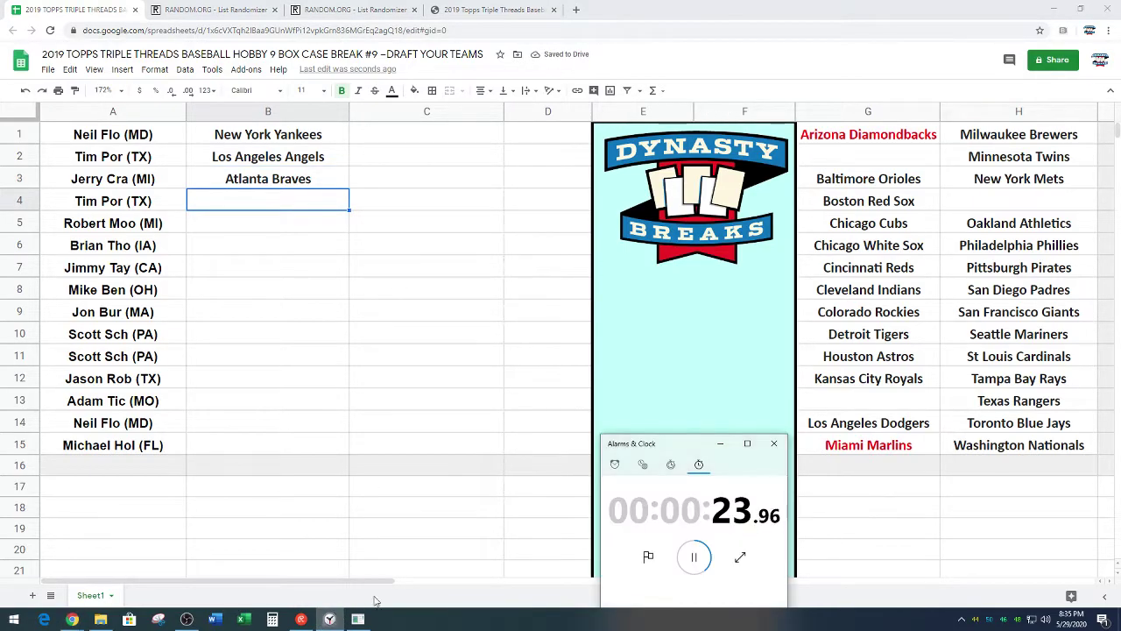
{"action": "left_click", "coordinate": [693, 557]}
{"action": "left_click", "coordinate": [649, 557]}
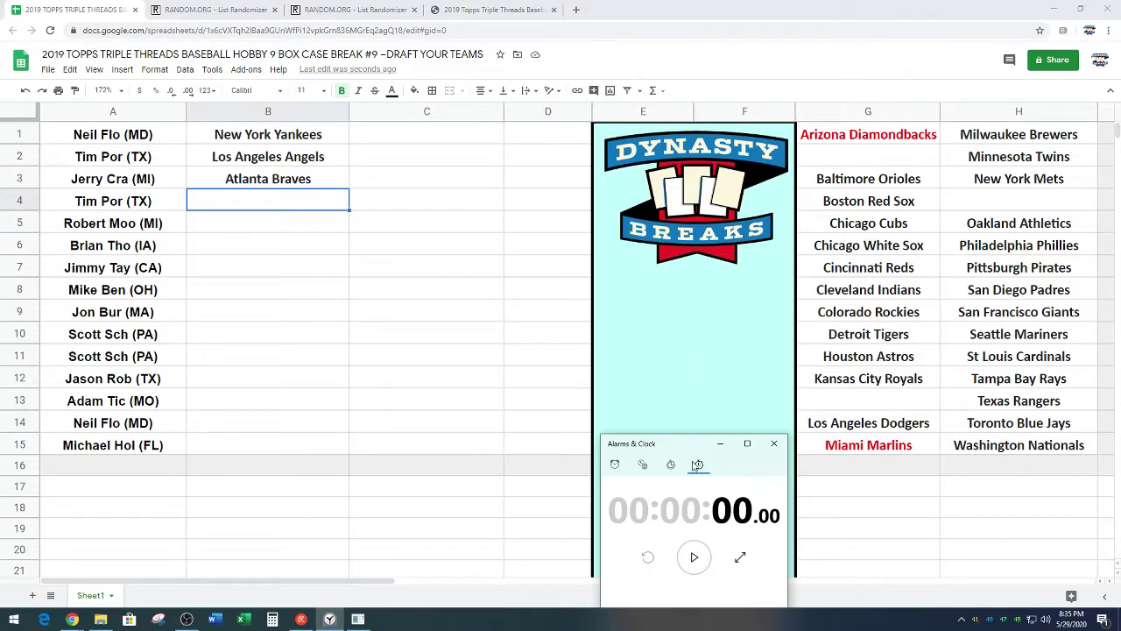
{"action": "left_click", "coordinate": [694, 557]}
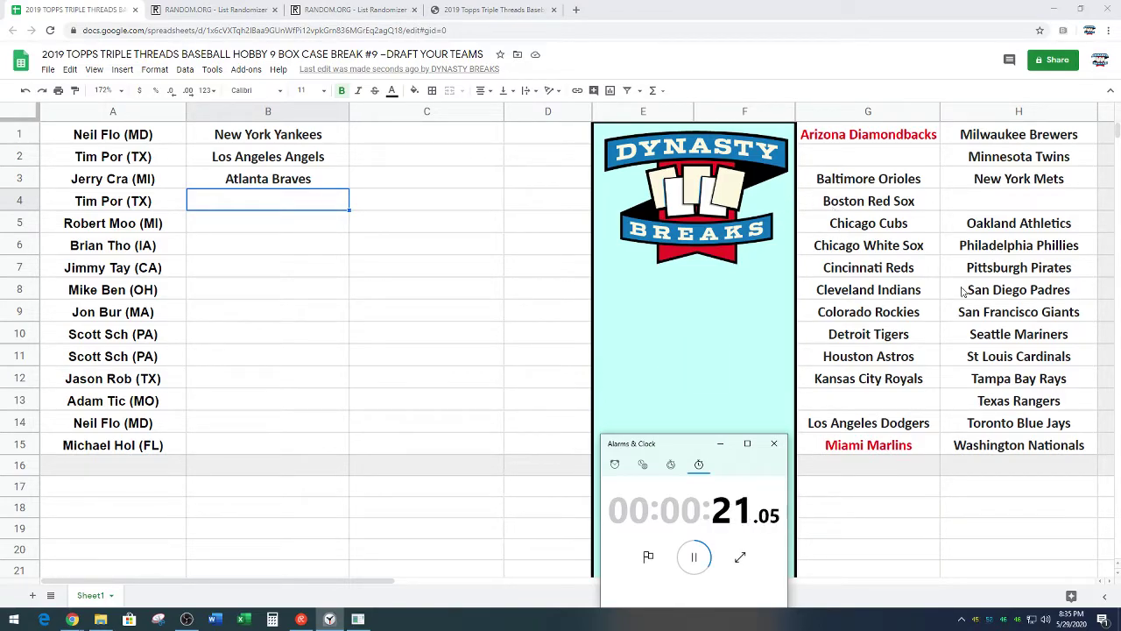
Move Houston Astros from G11 in the available teams to B4 beside the fourth participant
{"action": "left_click", "coordinate": [876, 354]}
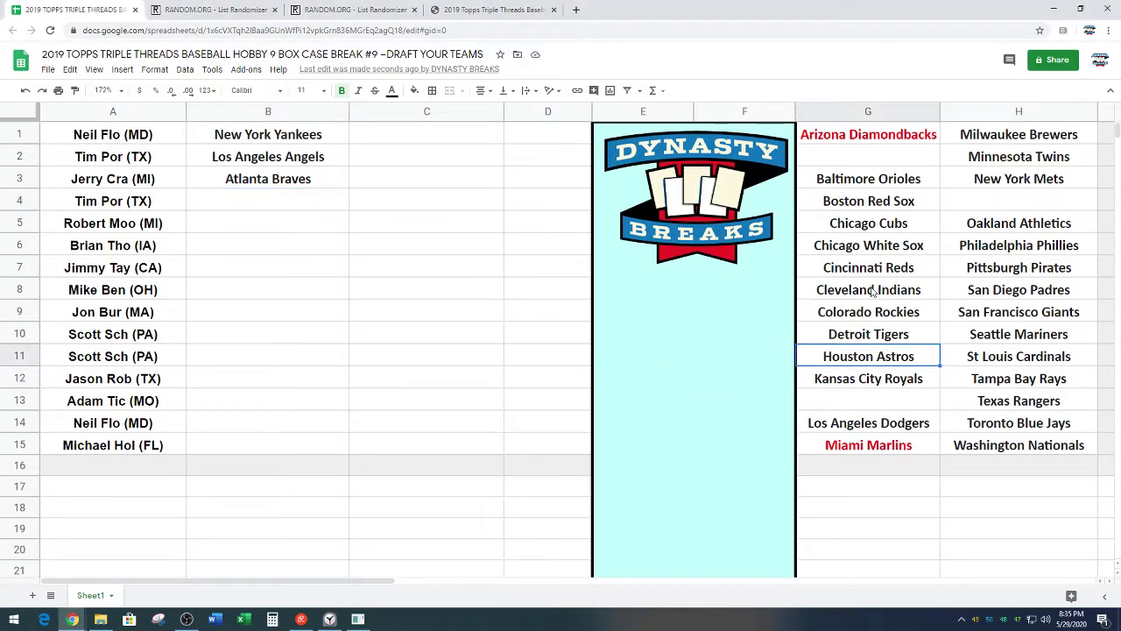
{"action": "key", "text": "ctrl+c"}
{"action": "left_click", "coordinate": [322, 202]}
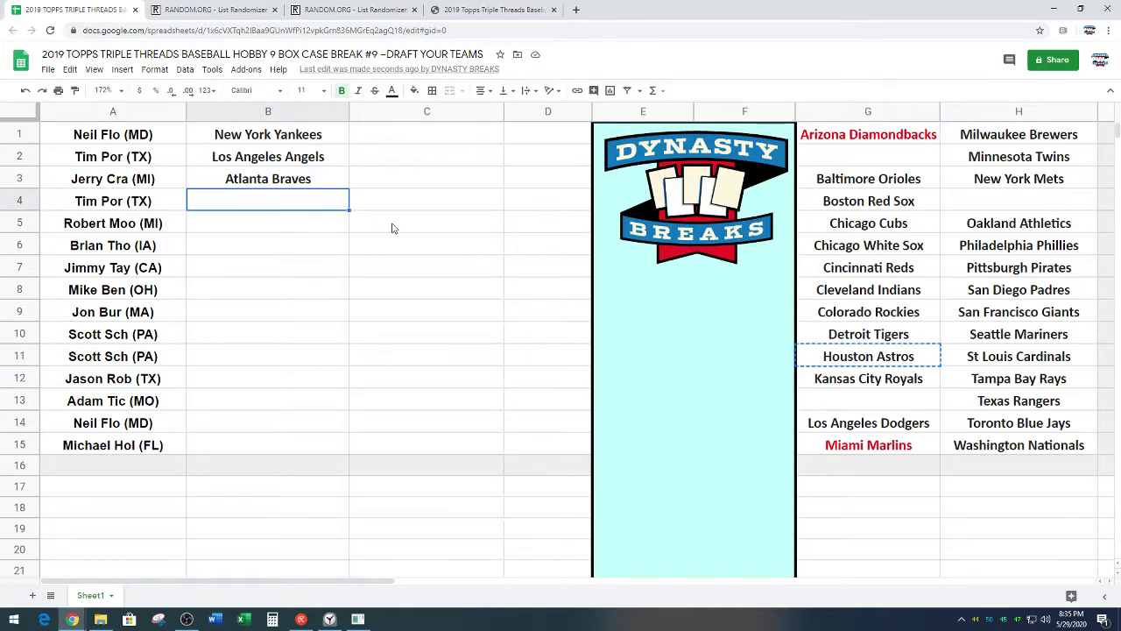
{"action": "key", "text": "ctrl+v"}
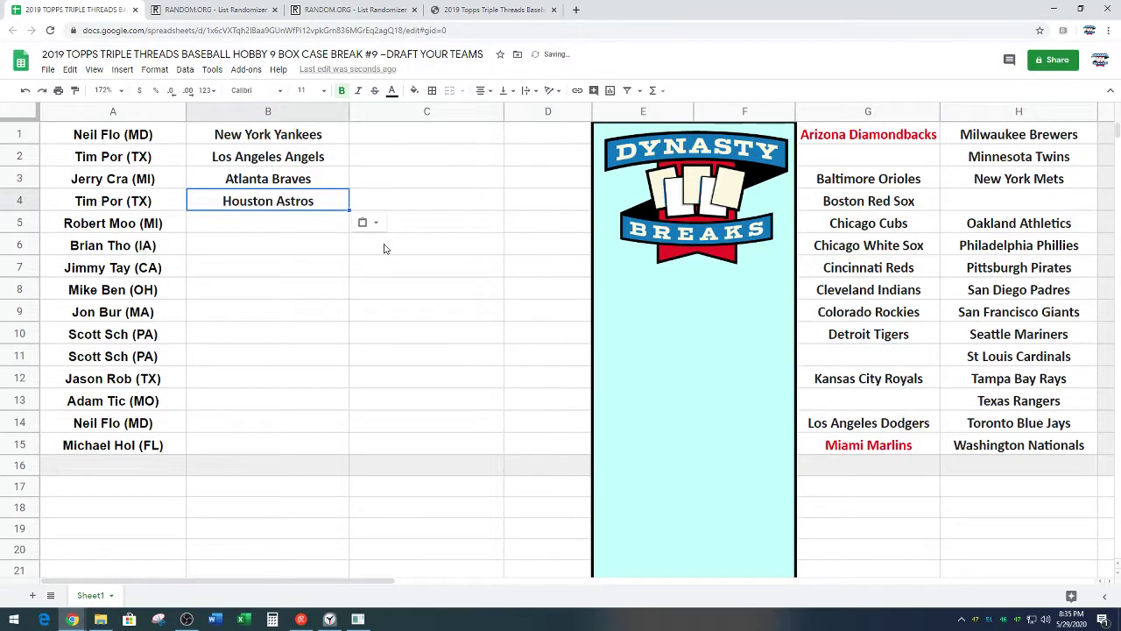
{"action": "left_click", "coordinate": [330, 619]}
{"action": "left_click", "coordinate": [313, 230]}
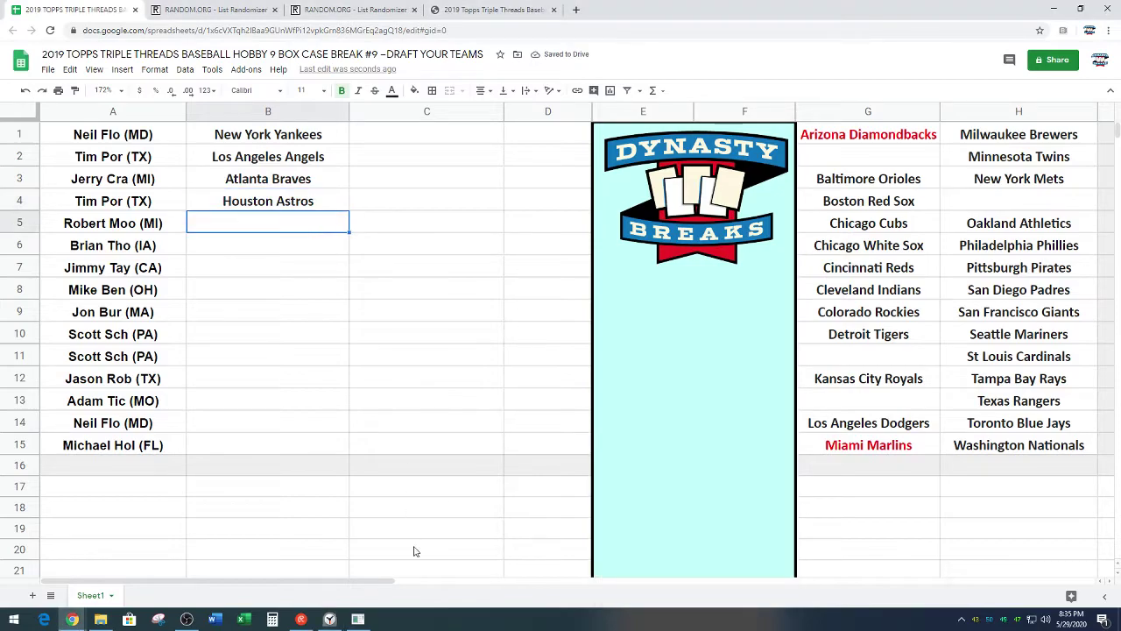
Switch to Alarms & Clock, reset the stopwatch to zero and restart it for the fifth participant's pick
{"action": "left_click", "coordinate": [329, 619]}
{"action": "left_click", "coordinate": [694, 557]}
{"action": "left_click", "coordinate": [649, 557]}
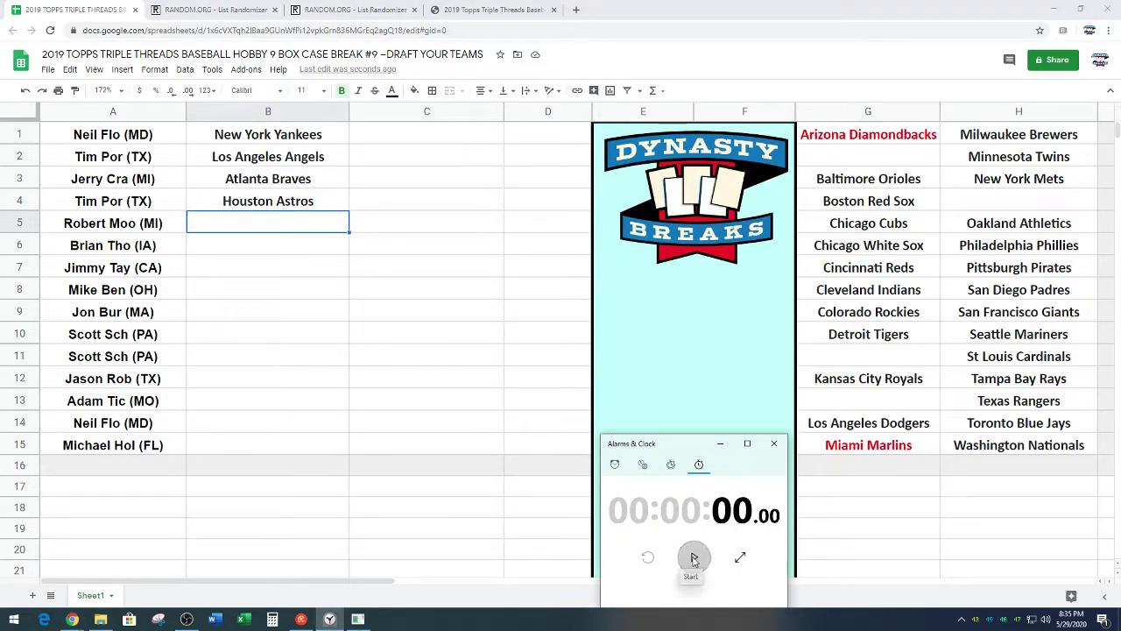
{"action": "left_click", "coordinate": [694, 558]}
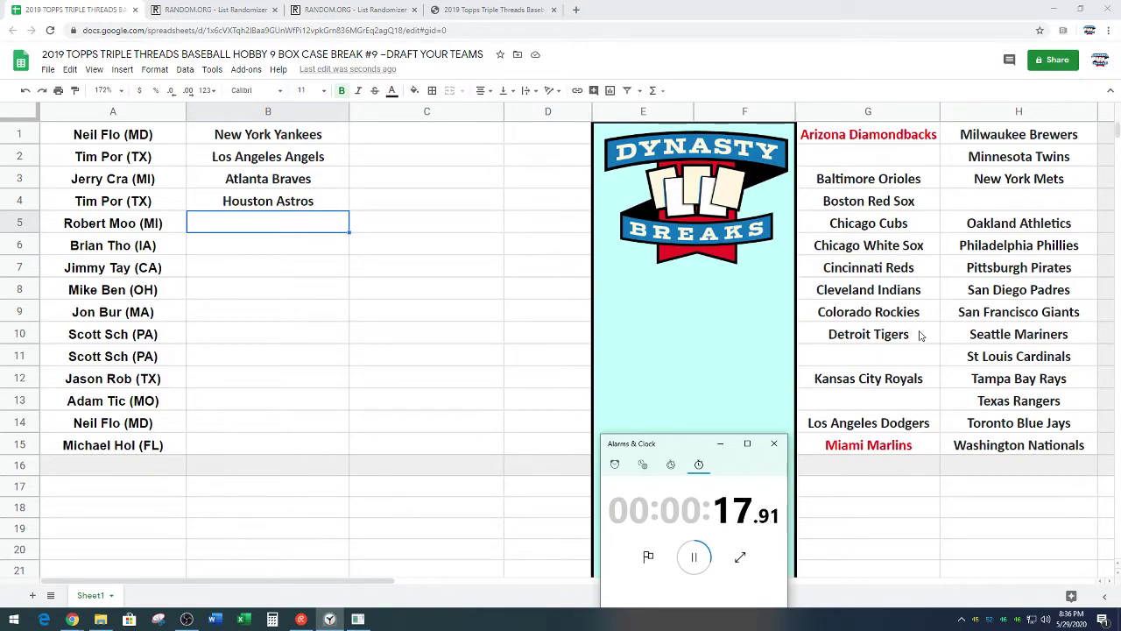
Move New York Mets from H3 in the available teams to B5 beside the fifth participant
{"action": "left_click", "coordinate": [1033, 179]}
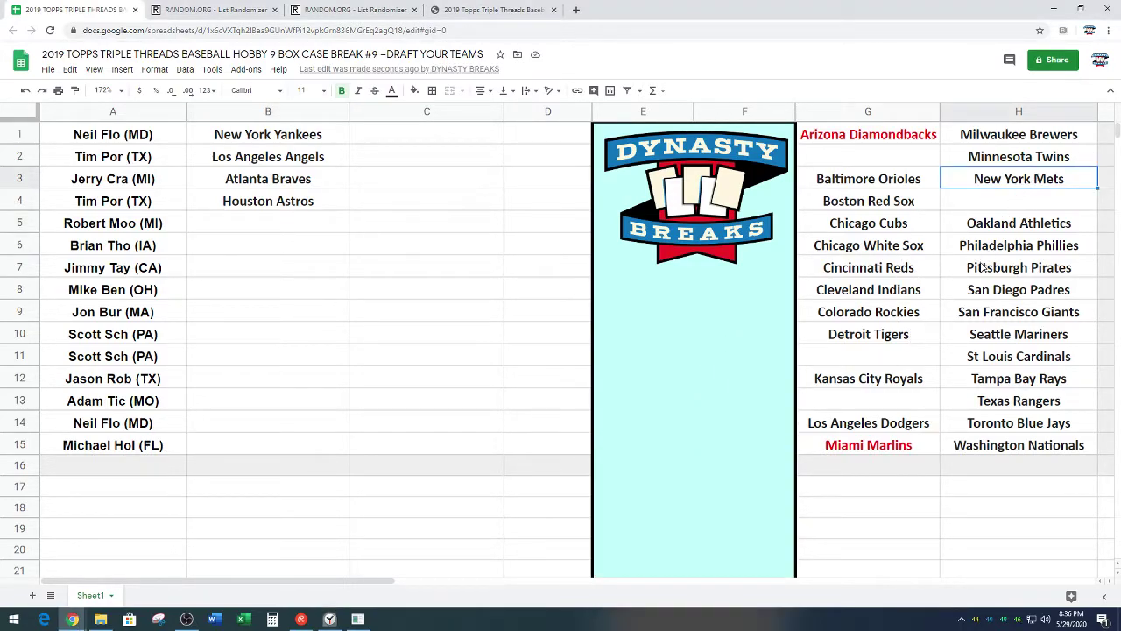
{"action": "key", "text": "ctrl+x"}
{"action": "left_click", "coordinate": [338, 230]}
{"action": "key", "text": "ctrl+v"}
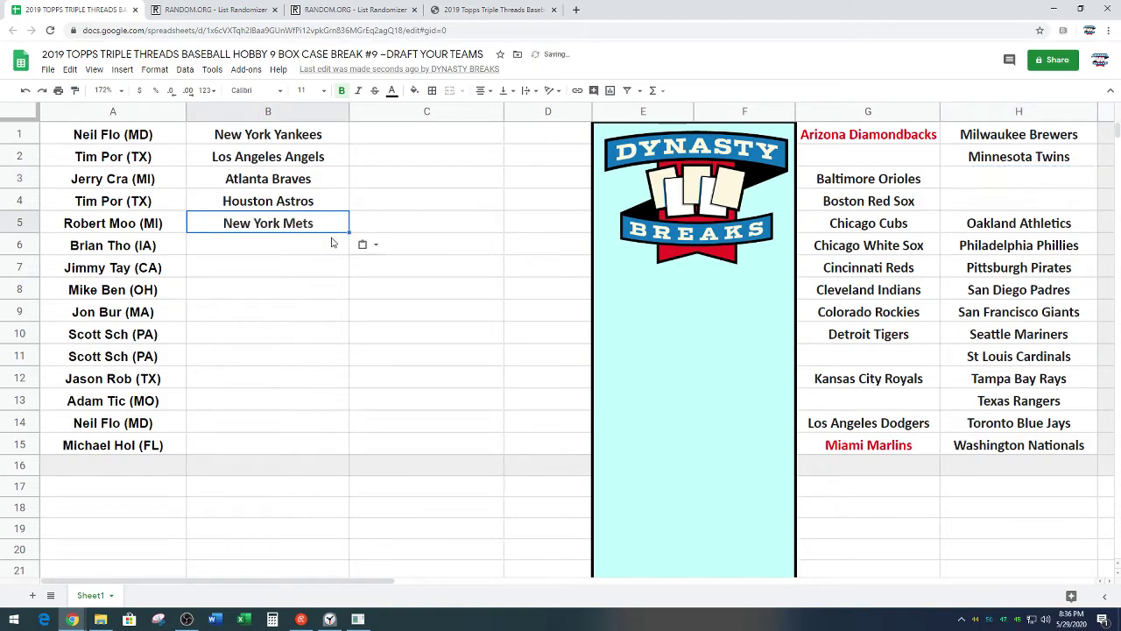
{"action": "left_click", "coordinate": [331, 243]}
Return to Alarms & Clock, clear the stopwatch and start it again for the row 6 participant's pick
{"action": "left_click", "coordinate": [330, 618]}
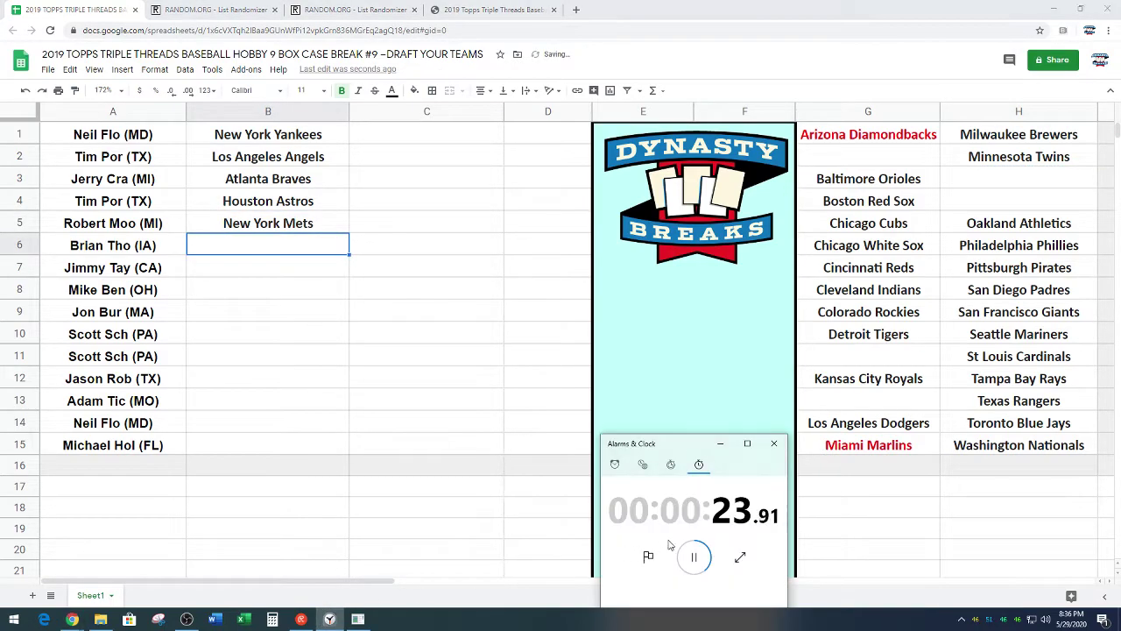
{"action": "left_click", "coordinate": [694, 557]}
{"action": "left_click", "coordinate": [649, 557]}
{"action": "left_click", "coordinate": [694, 558]}
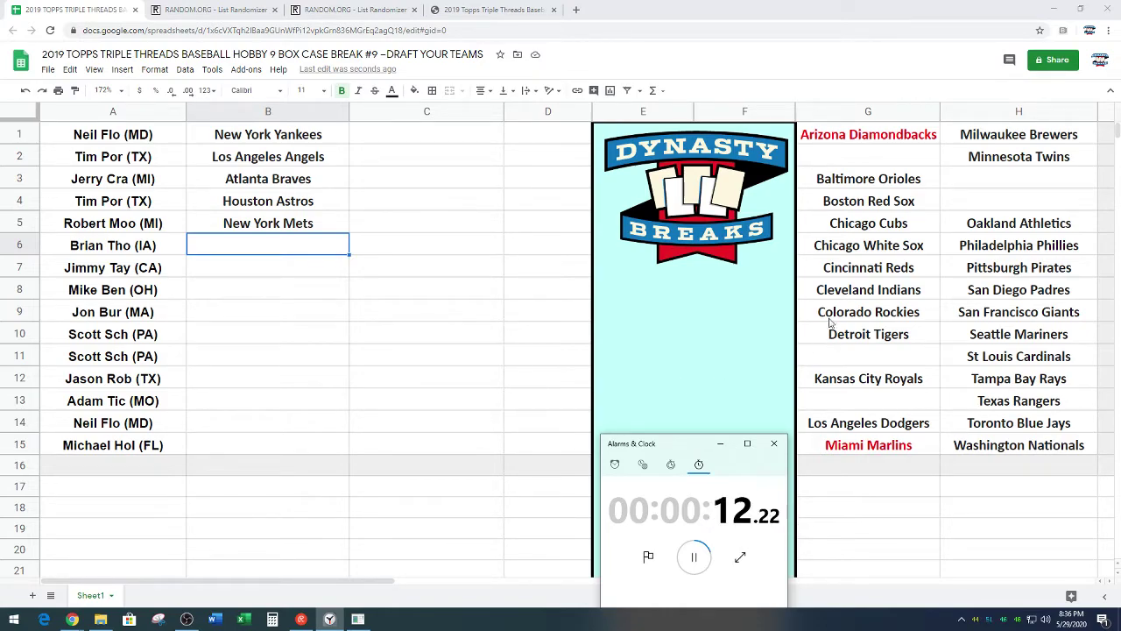
Move Chicago Cubs from G5 in the available teams to B6 beside the sixth participant
{"action": "left_click", "coordinate": [899, 232]}
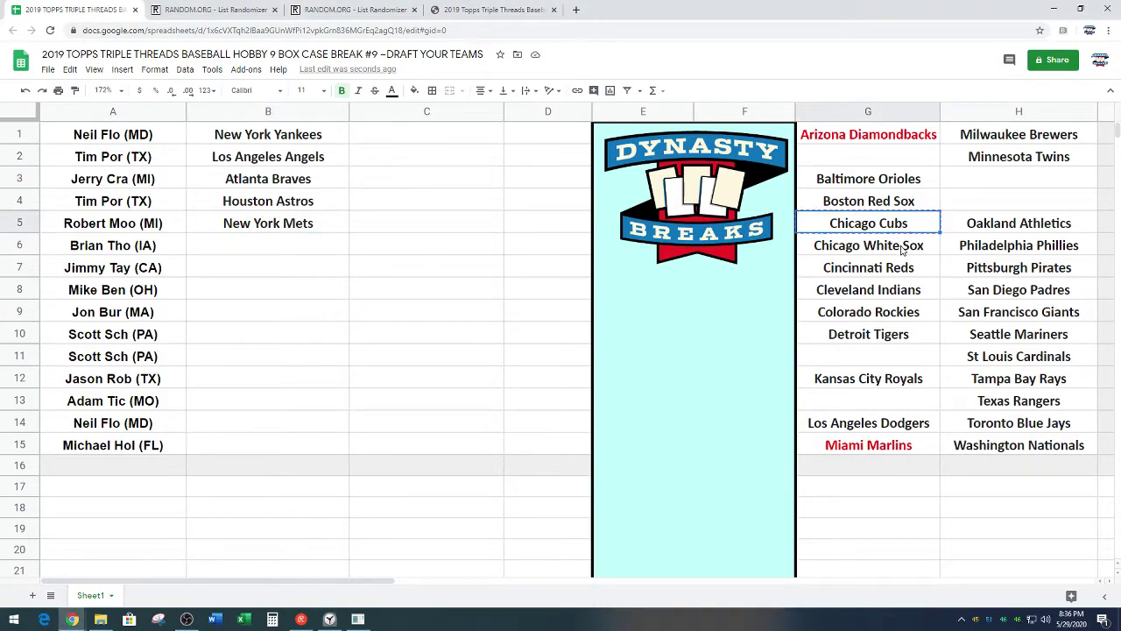
{"action": "left_click", "coordinate": [311, 248]}
{"action": "key", "text": "ctrl+v"}
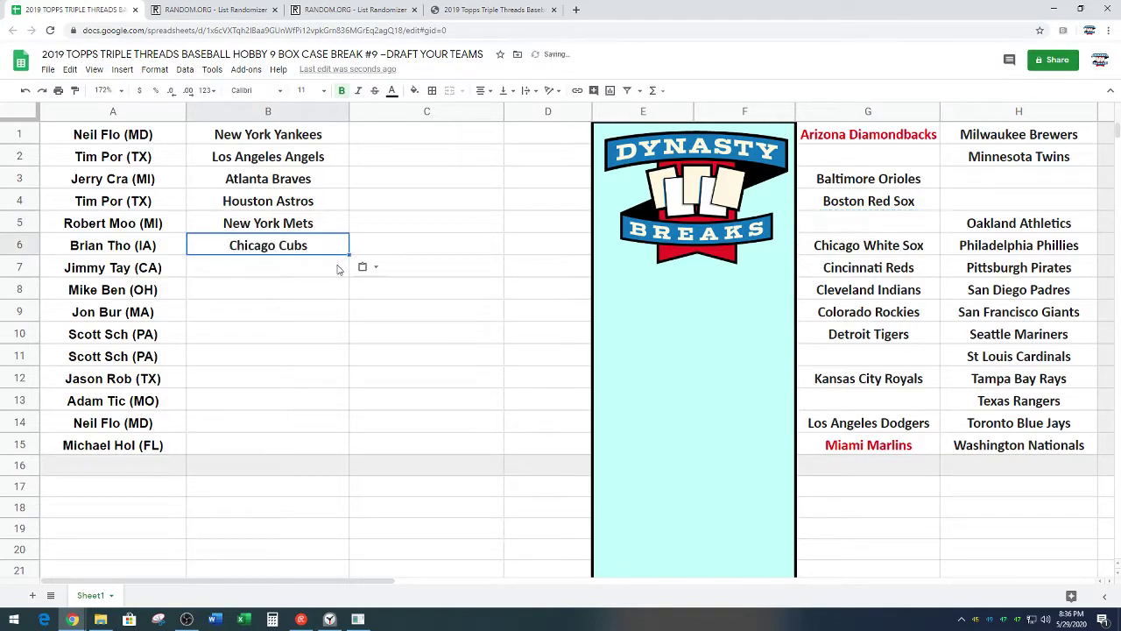
{"action": "left_click", "coordinate": [338, 270]}
Reset the Alarms & Clock stopwatch, run it for about 15 seconds for the row 7 pick, and return it to zero
{"action": "left_click", "coordinate": [330, 619]}
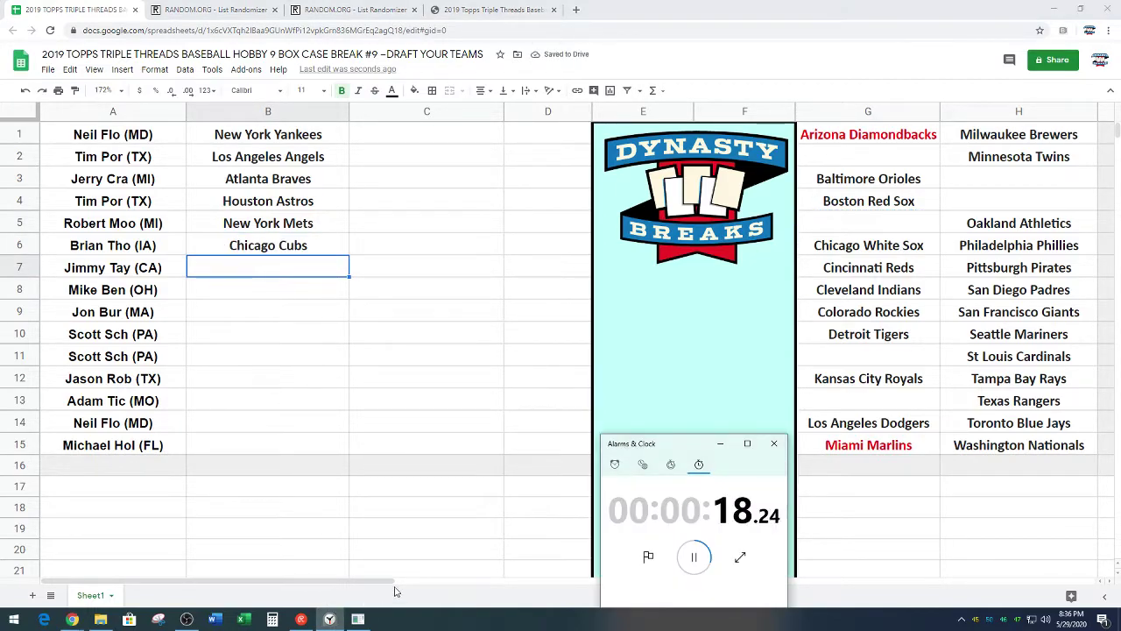
{"action": "left_click", "coordinate": [694, 558]}
{"action": "left_click", "coordinate": [648, 557]}
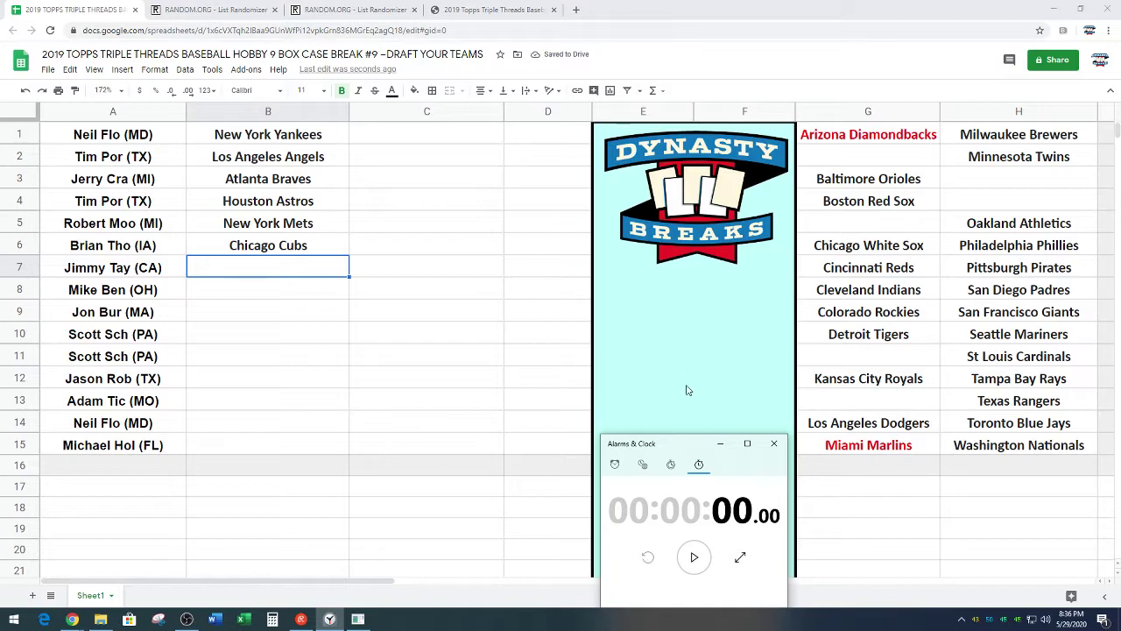
{"action": "left_click", "coordinate": [694, 557]}
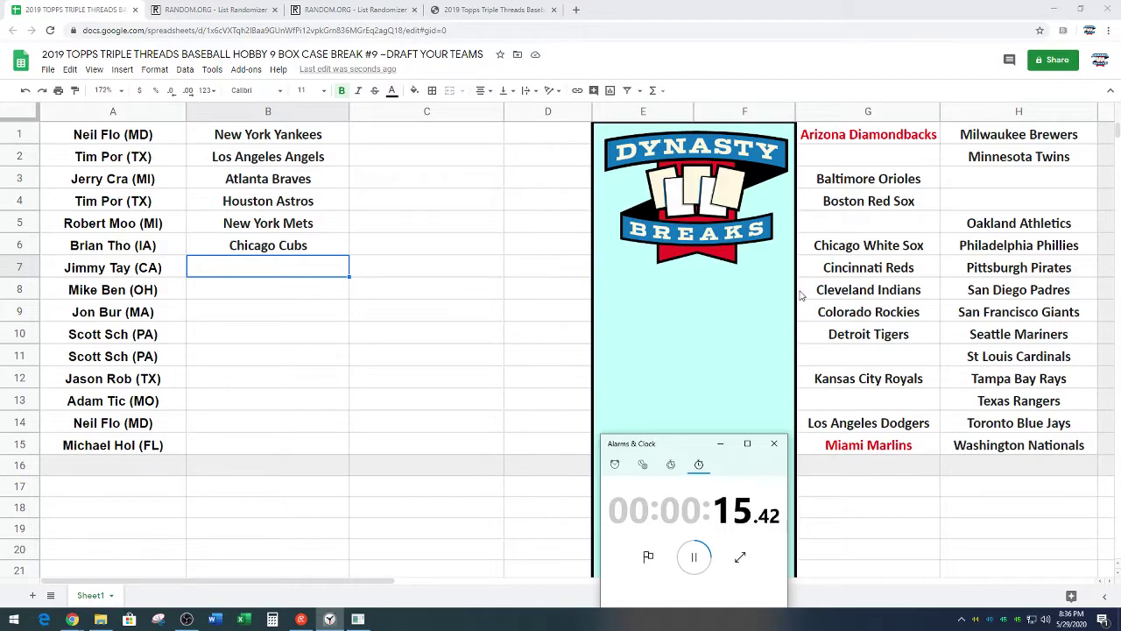
{"action": "left_click", "coordinate": [694, 557]}
{"action": "left_click", "coordinate": [648, 558]}
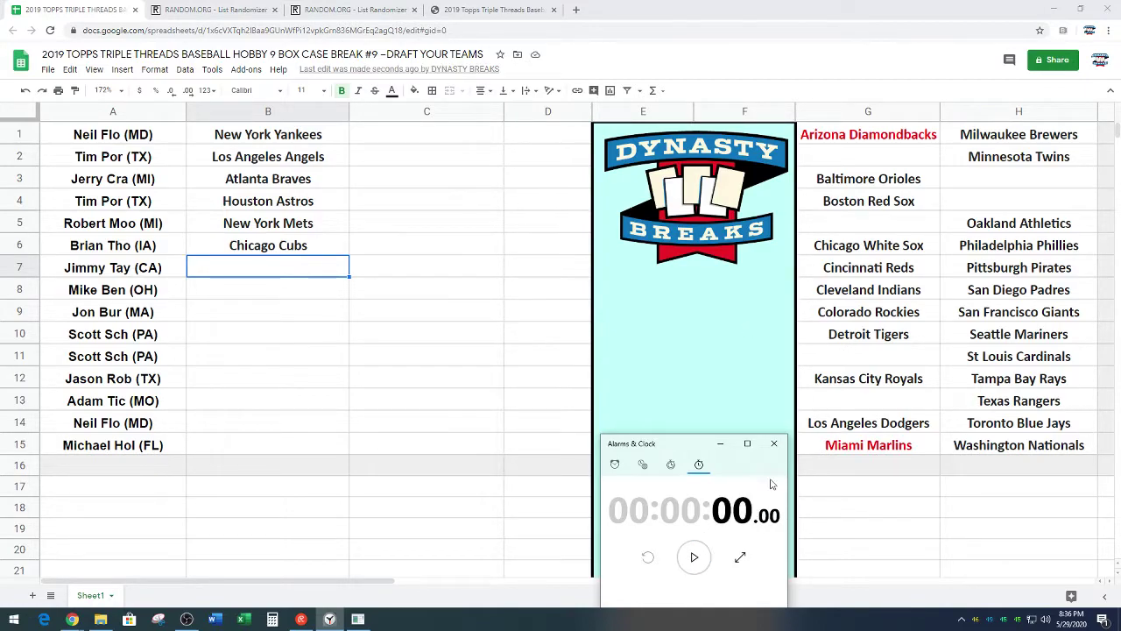
Move San Diego Padres from H8 in the available teams to B7 beside the seventh participant
{"action": "left_click", "coordinate": [1019, 291]}
{"action": "key", "text": "ctrl+c"}
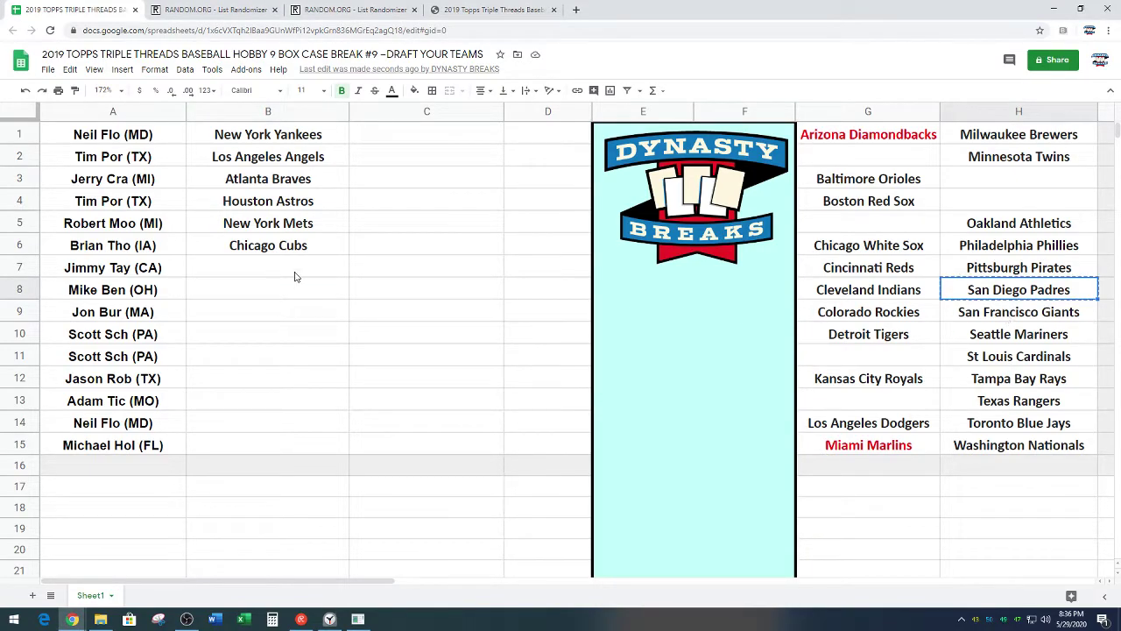
{"action": "left_click", "coordinate": [296, 277]}
{"action": "key", "text": "ctrl+v"}
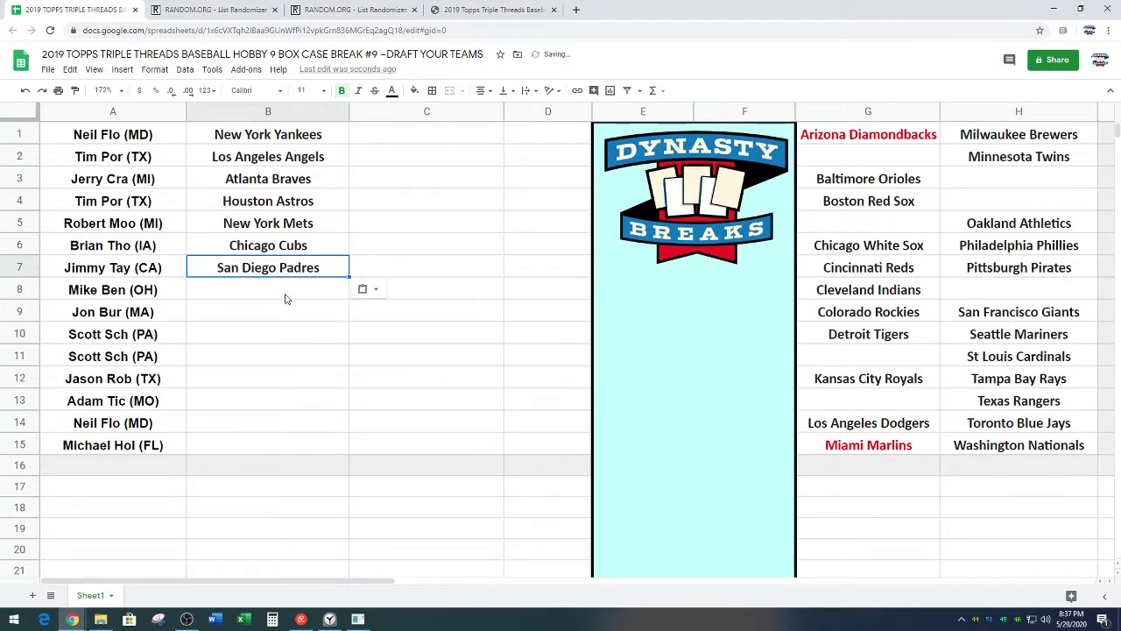
{"action": "left_click", "coordinate": [290, 297]}
Run the Alarms & Clock stopwatch for about 36 seconds for the row 8 pick, stop it and reset it to zero
{"action": "left_click", "coordinate": [330, 619]}
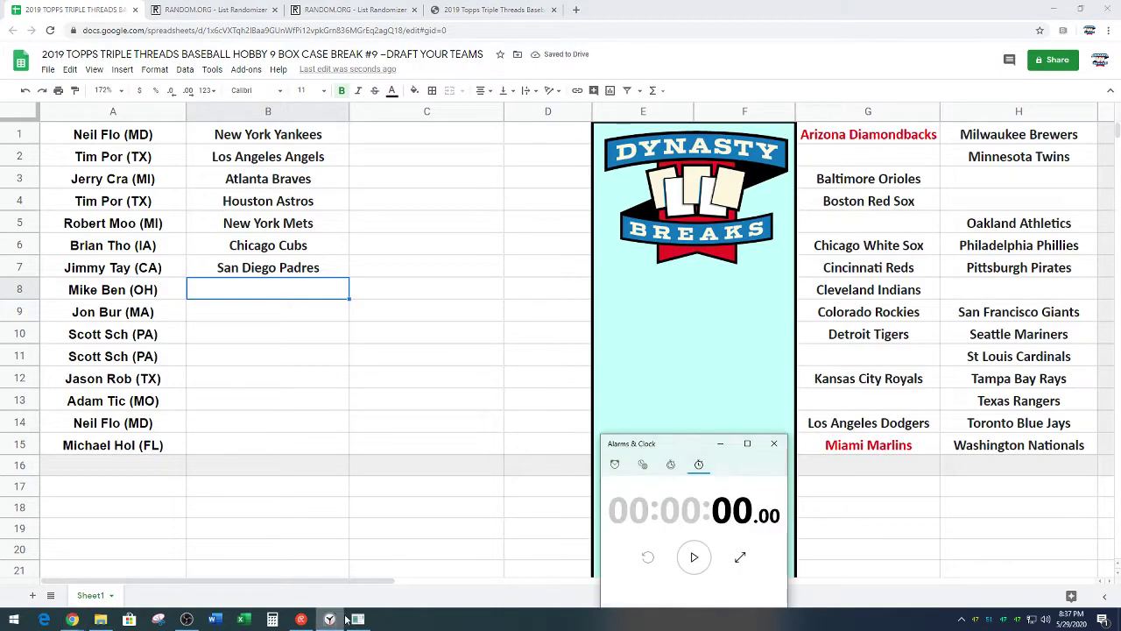
{"action": "left_click", "coordinate": [693, 558]}
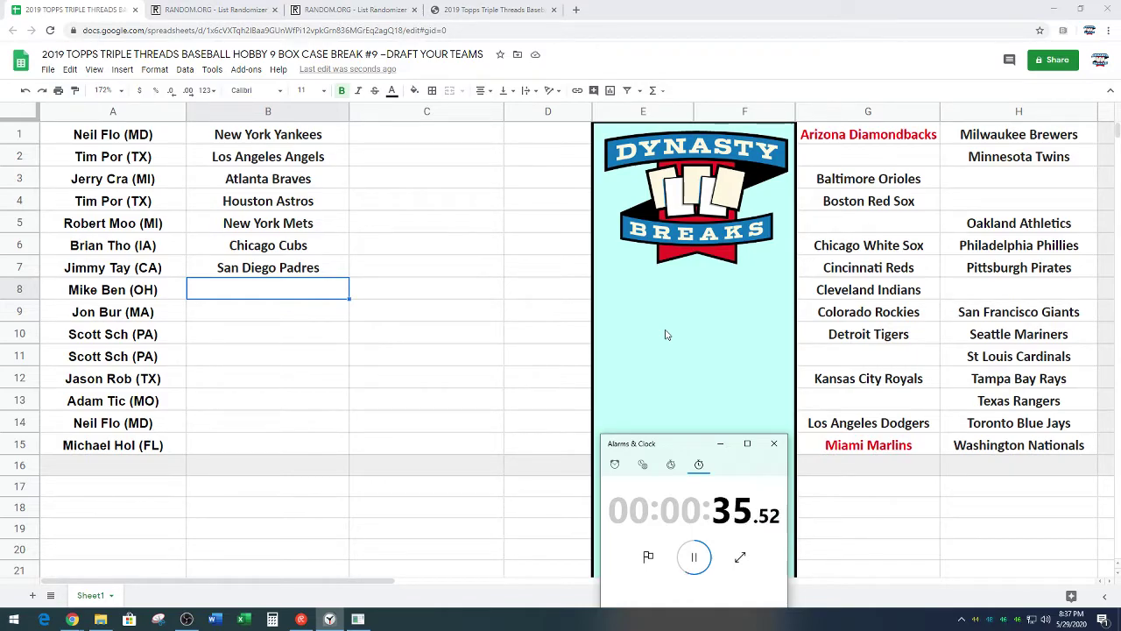
{"action": "left_click", "coordinate": [694, 558]}
{"action": "left_click", "coordinate": [649, 557]}
Move Washington Nationals from H15 in the available teams to B8 beside the eighth participant
{"action": "left_click", "coordinate": [1001, 448]}
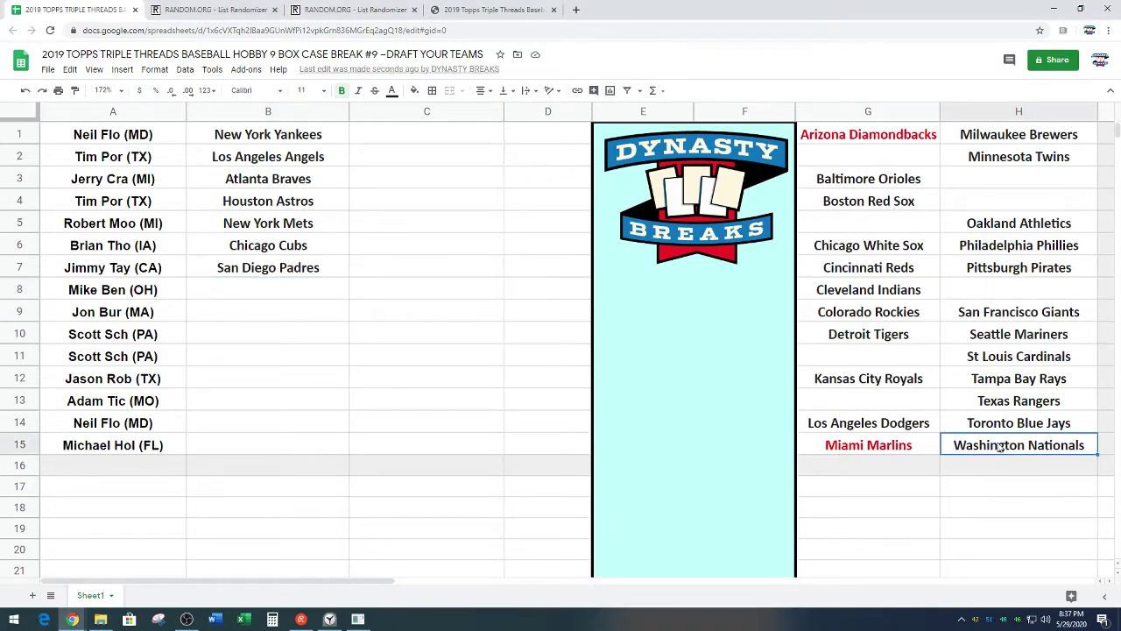
{"action": "key", "text": "ctrl+c"}
{"action": "left_click", "coordinate": [323, 295]}
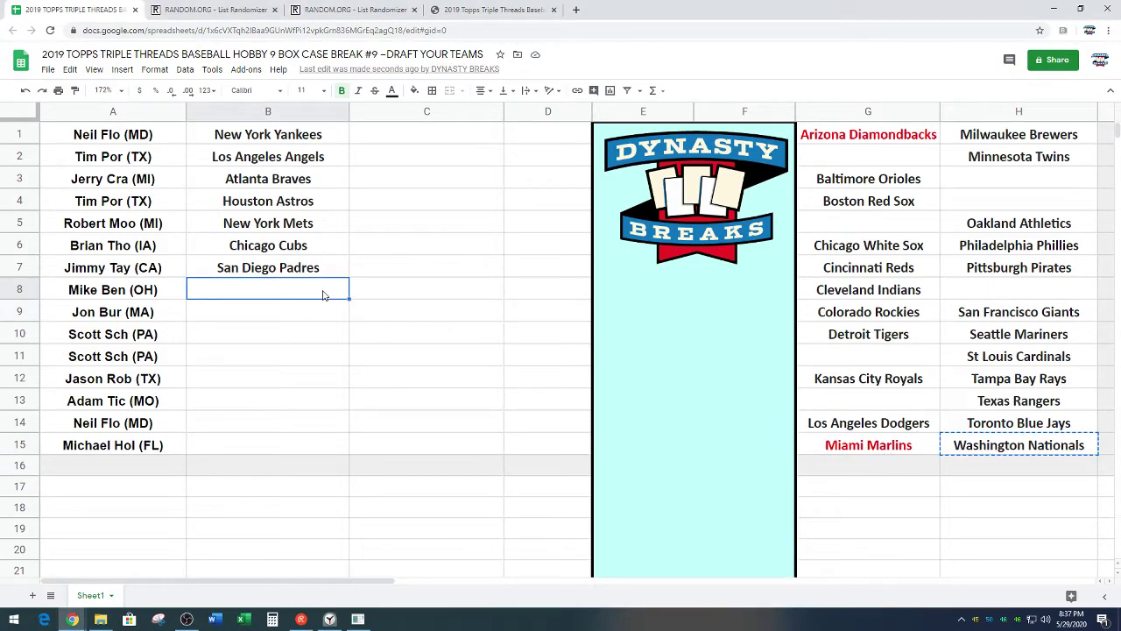
{"action": "key", "text": "ctrl+v"}
{"action": "left_click", "coordinate": [299, 320]}
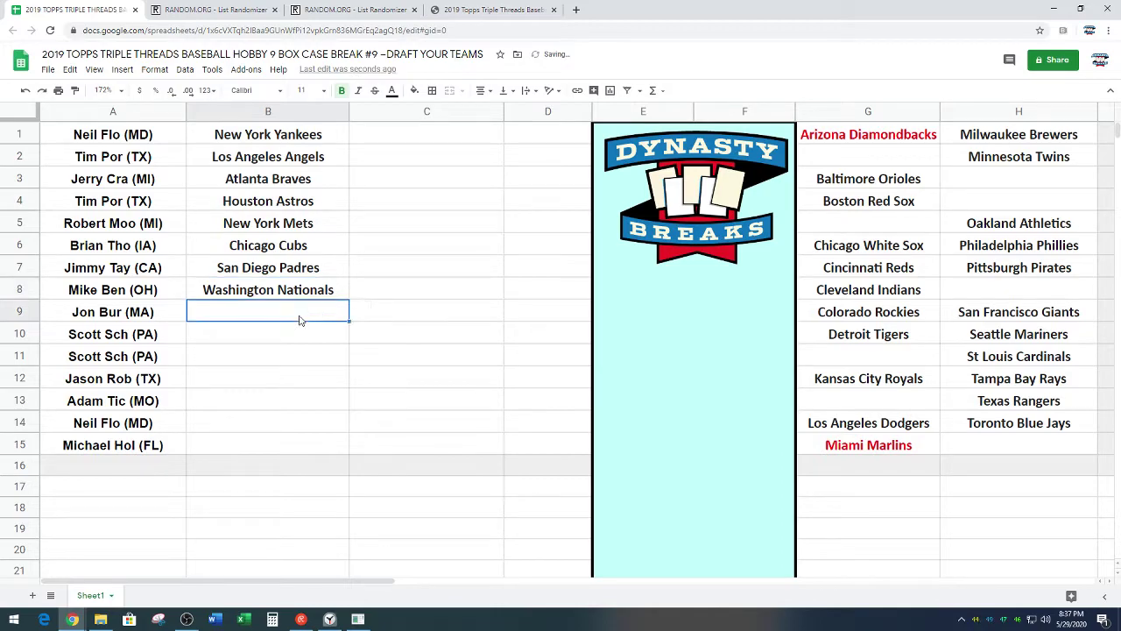
Run the Alarms & Clock stopwatch for about 8 seconds for the row 9 pick, stop it and reset it to zero
{"action": "left_click", "coordinate": [329, 619]}
{"action": "left_click", "coordinate": [693, 557]}
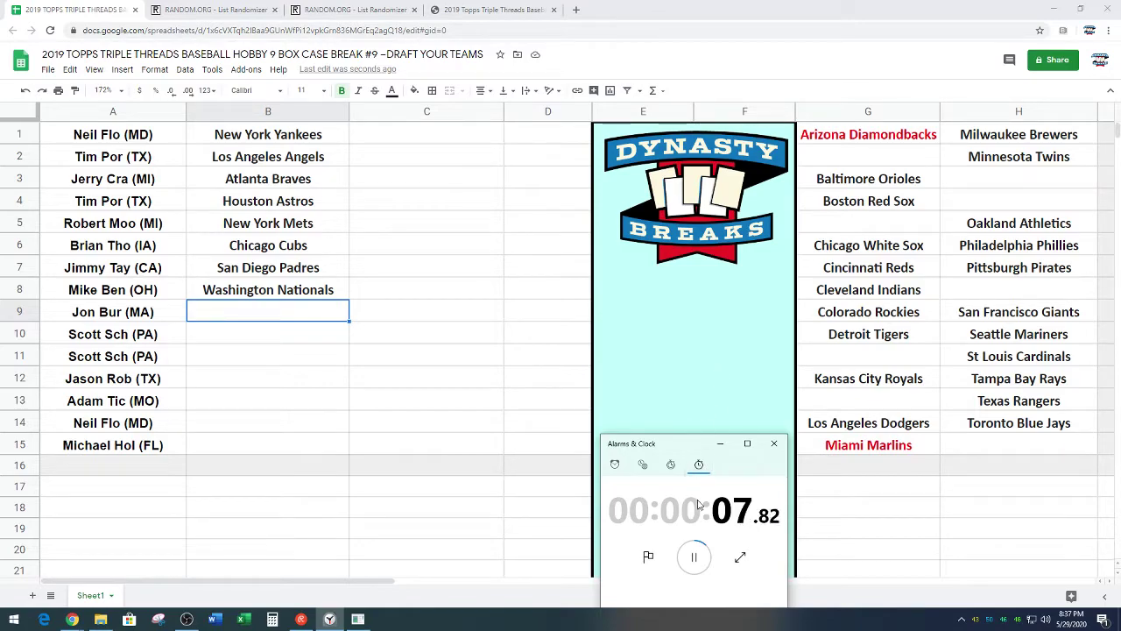
{"action": "left_click", "coordinate": [694, 557]}
{"action": "left_click", "coordinate": [649, 557]}
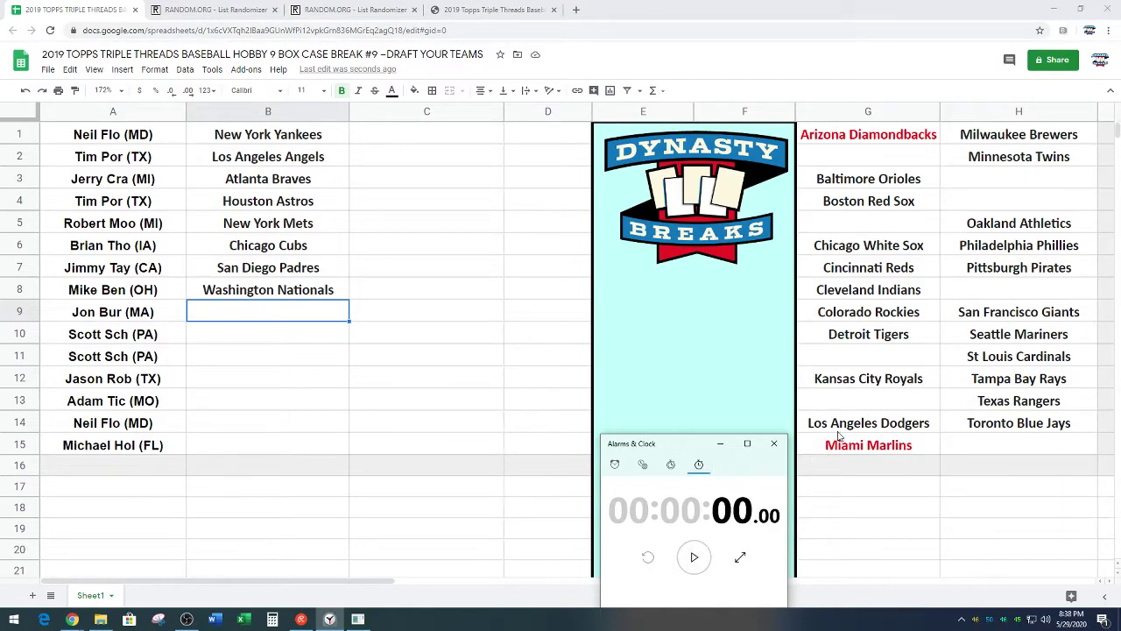
Move Boston Red Sox from G4 in the available teams to B9 beside the ninth participant
{"action": "left_click", "coordinate": [865, 206]}
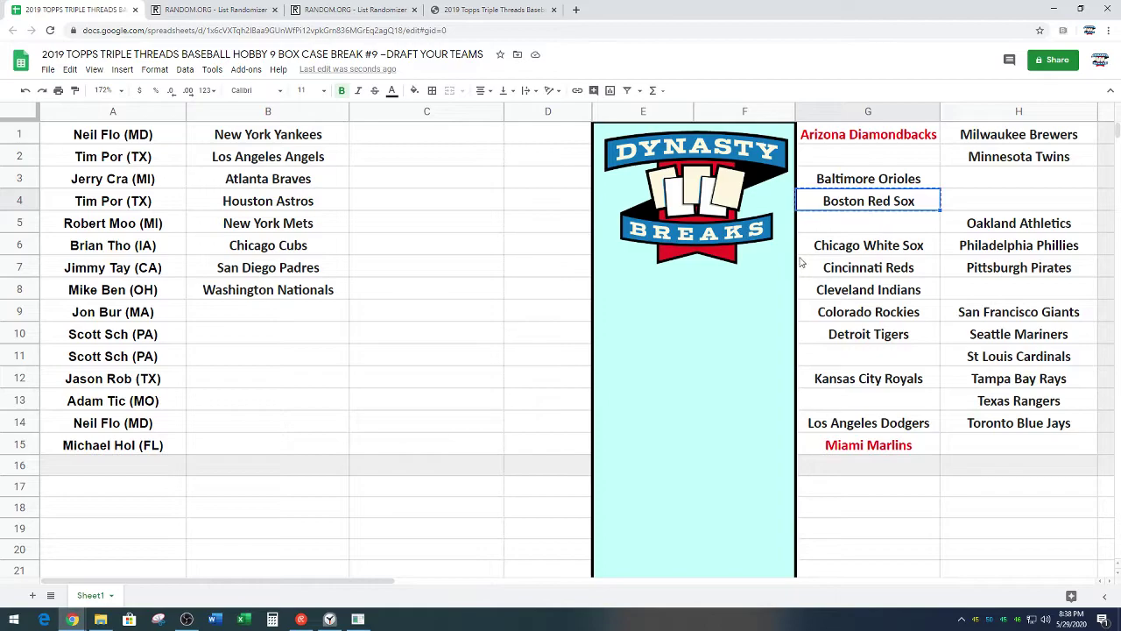
{"action": "key", "text": "ctrl+c"}
{"action": "left_click", "coordinate": [346, 318]}
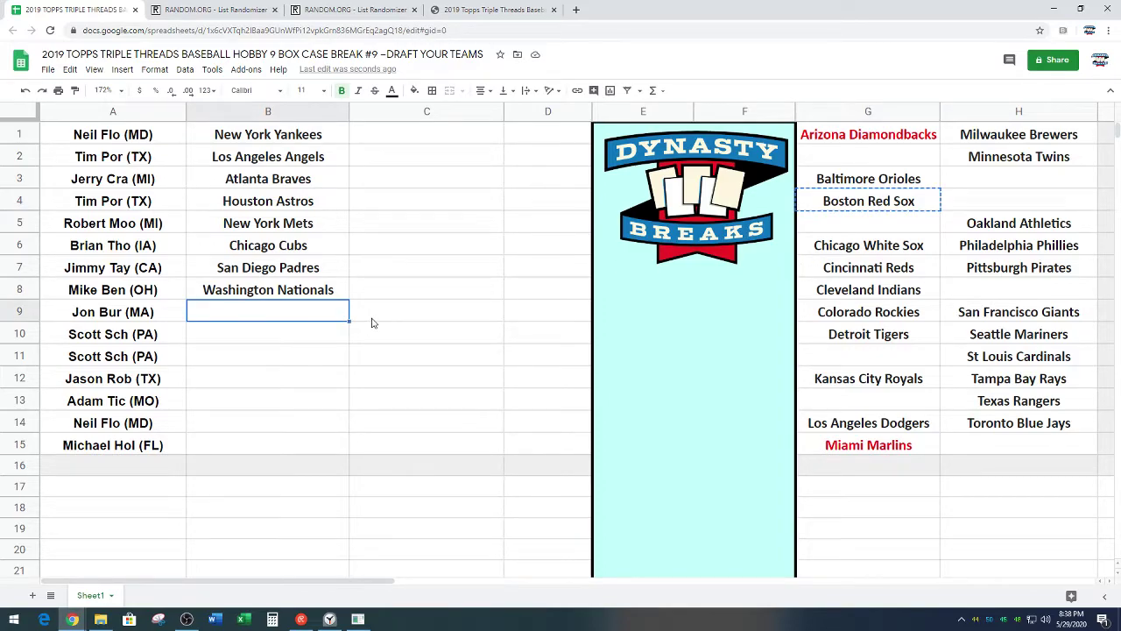
{"action": "key", "text": "ctrl+v"}
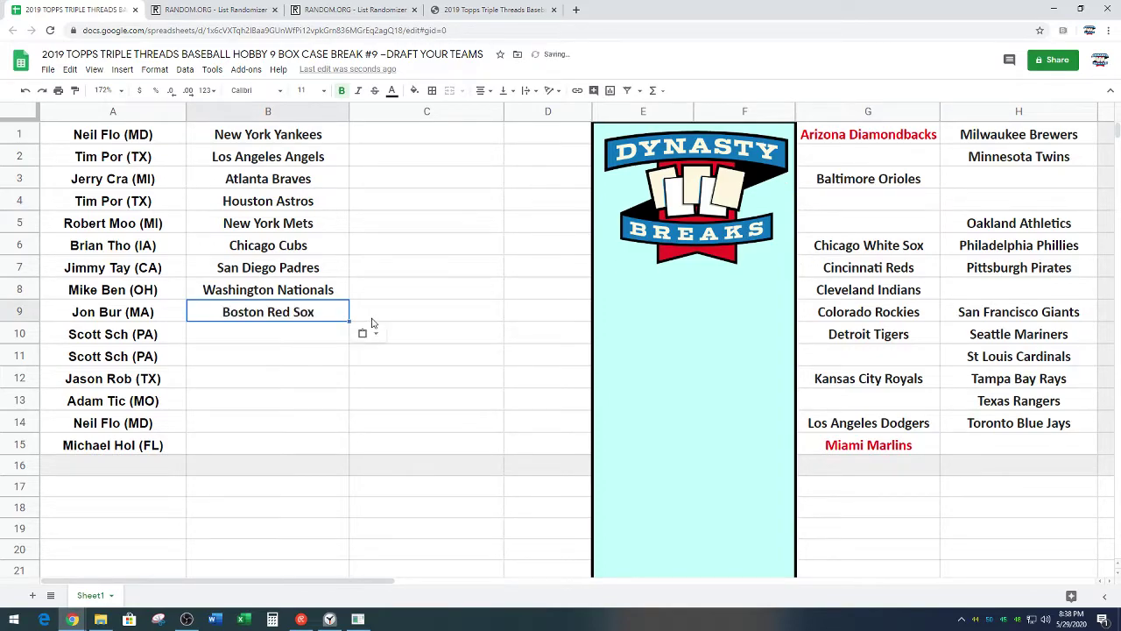
Select B10 for the next pick and start the Alarms & Clock stopwatch for the row 10 participant
{"action": "left_click", "coordinate": [329, 618]}
{"action": "left_click", "coordinate": [318, 335]}
{"action": "left_click", "coordinate": [329, 618]}
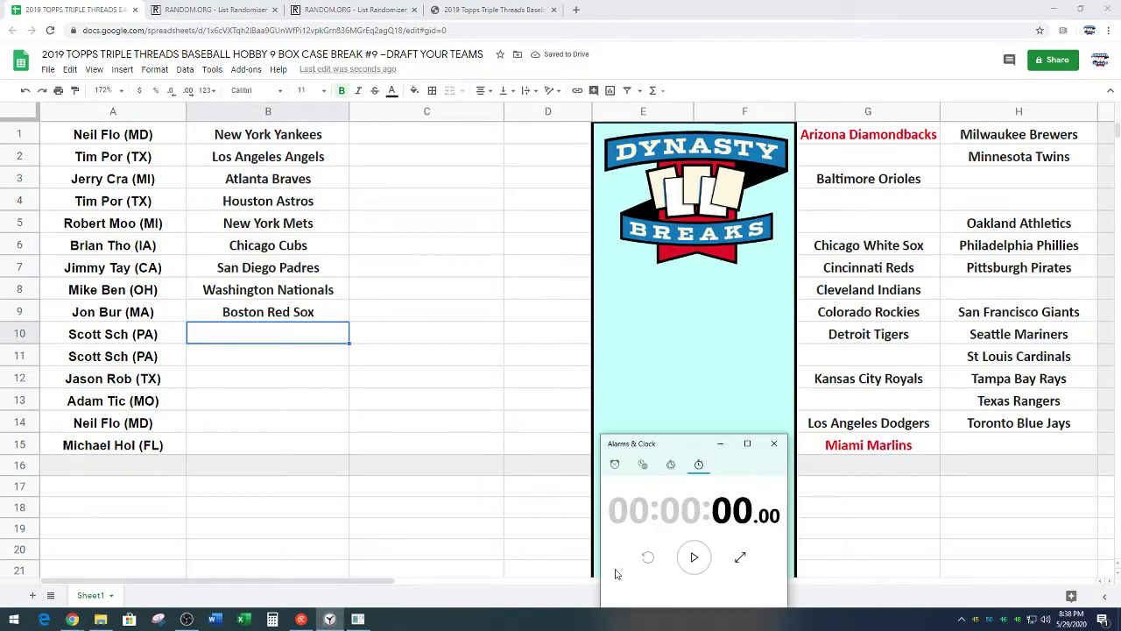
{"action": "left_click", "coordinate": [693, 559]}
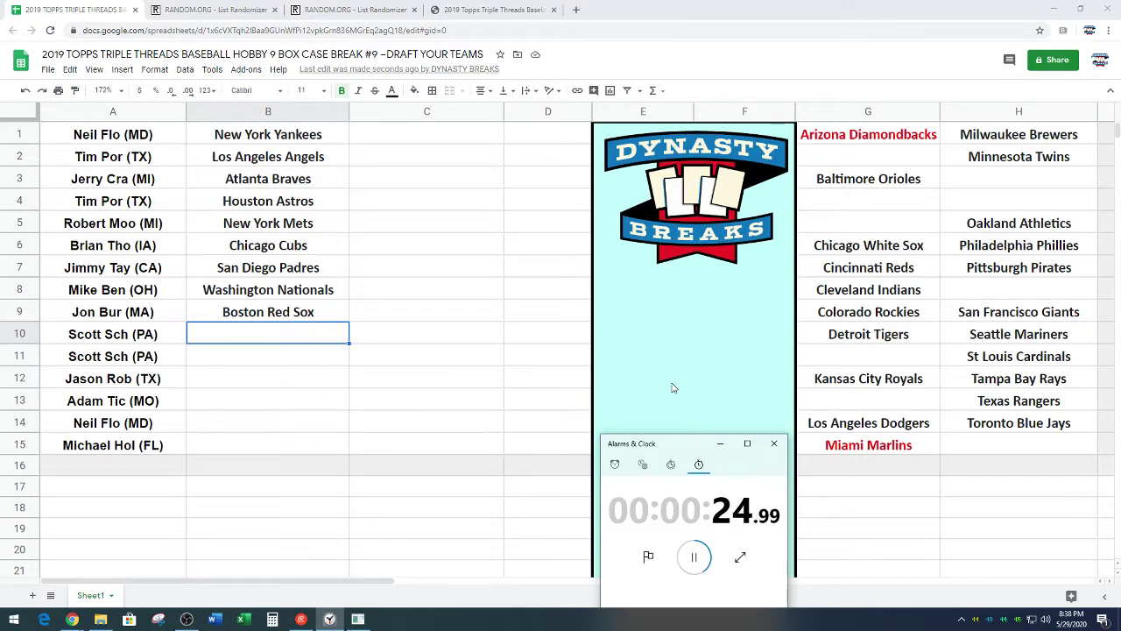
Move Toronto Blue Jays from H14 in the available teams to B10 beside the tenth participant
{"action": "left_click", "coordinate": [1020, 431]}
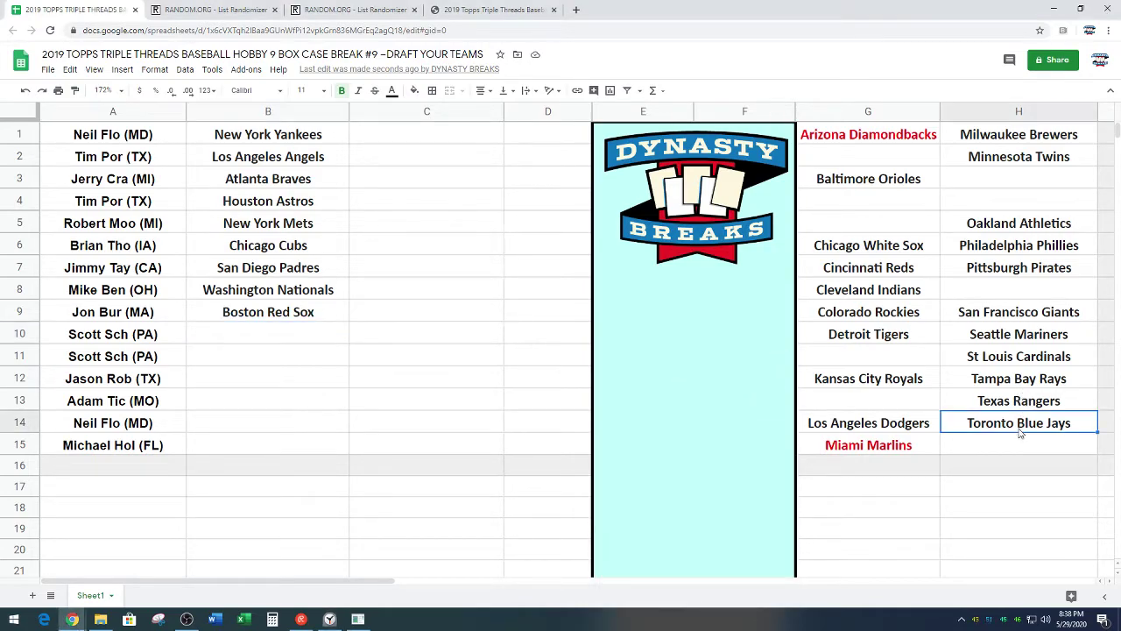
{"action": "key", "text": "ctrl+c"}
{"action": "left_click", "coordinate": [308, 339]}
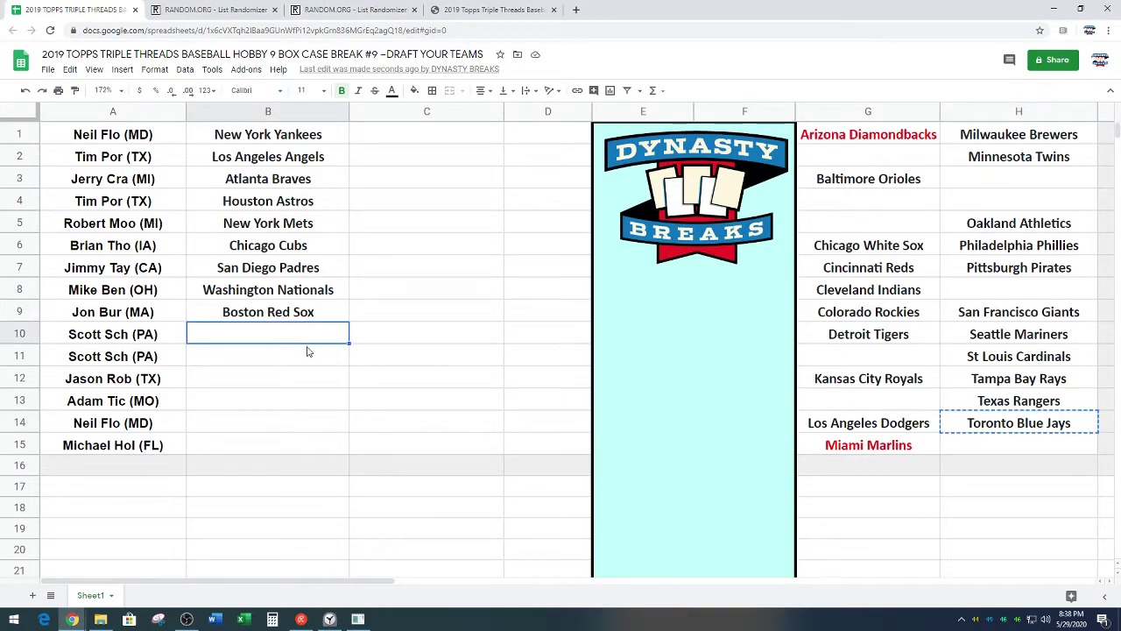
{"action": "key", "text": "ctrl+v"}
Move Chicago White Sox from G6 in the available teams to B11 beside the eleventh participant
{"action": "left_click", "coordinate": [911, 251]}
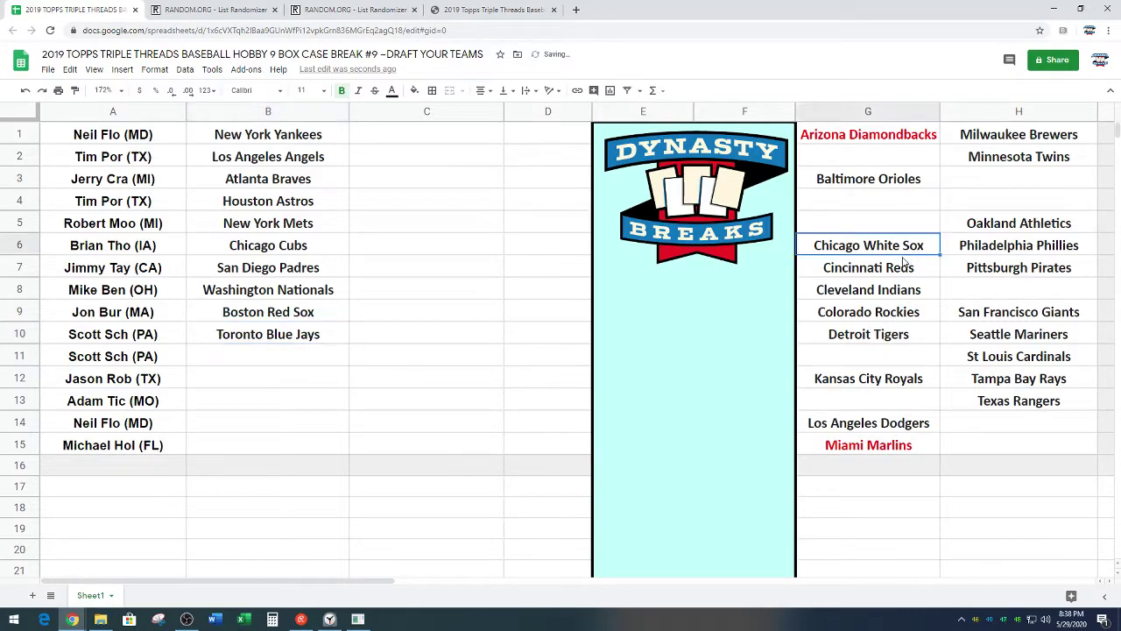
{"action": "key", "text": "ctrl+c"}
{"action": "left_click", "coordinate": [313, 357]}
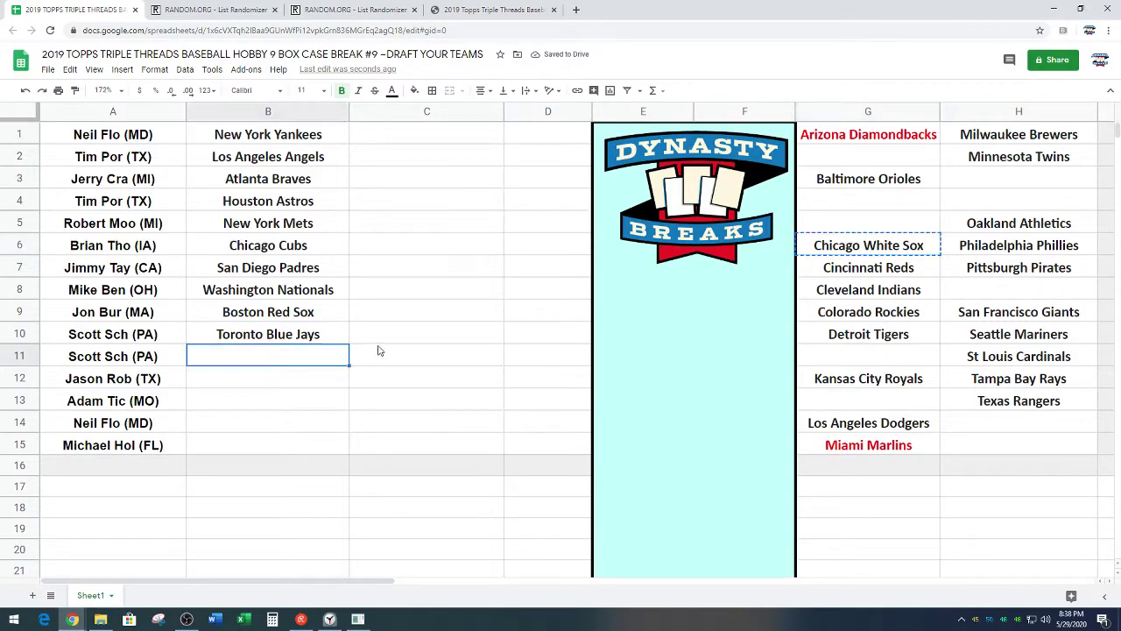
{"action": "key", "text": "ctrl+v"}
Select B12, reset the Alarms & Clock stopwatch to zero and restart it for the row 12 pick
{"action": "left_click", "coordinate": [330, 379]}
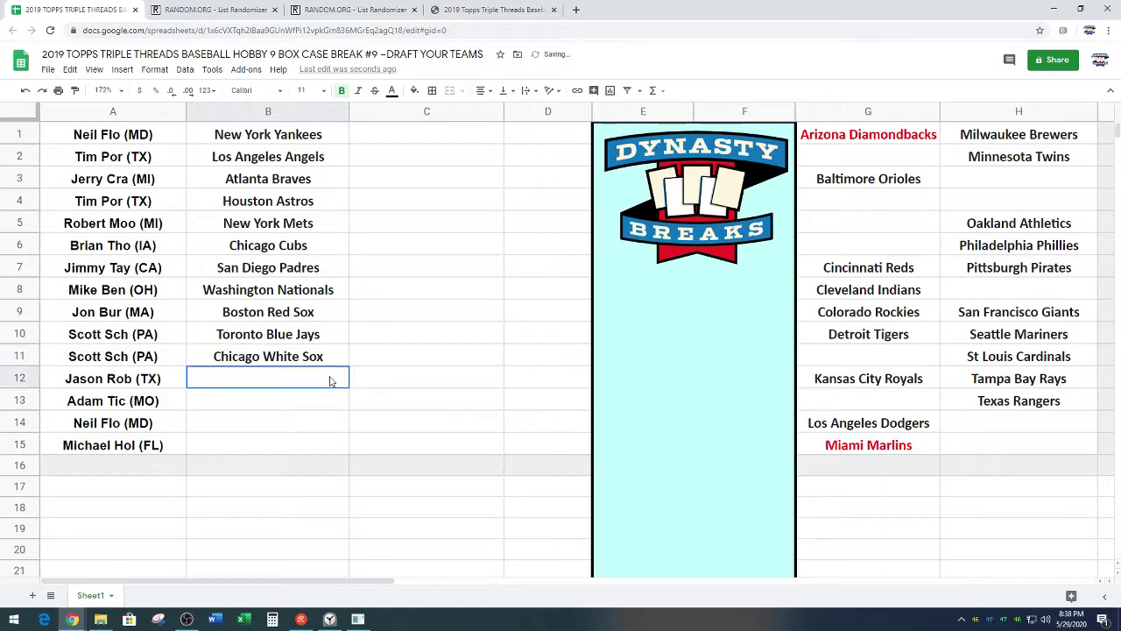
{"action": "left_click", "coordinate": [328, 620]}
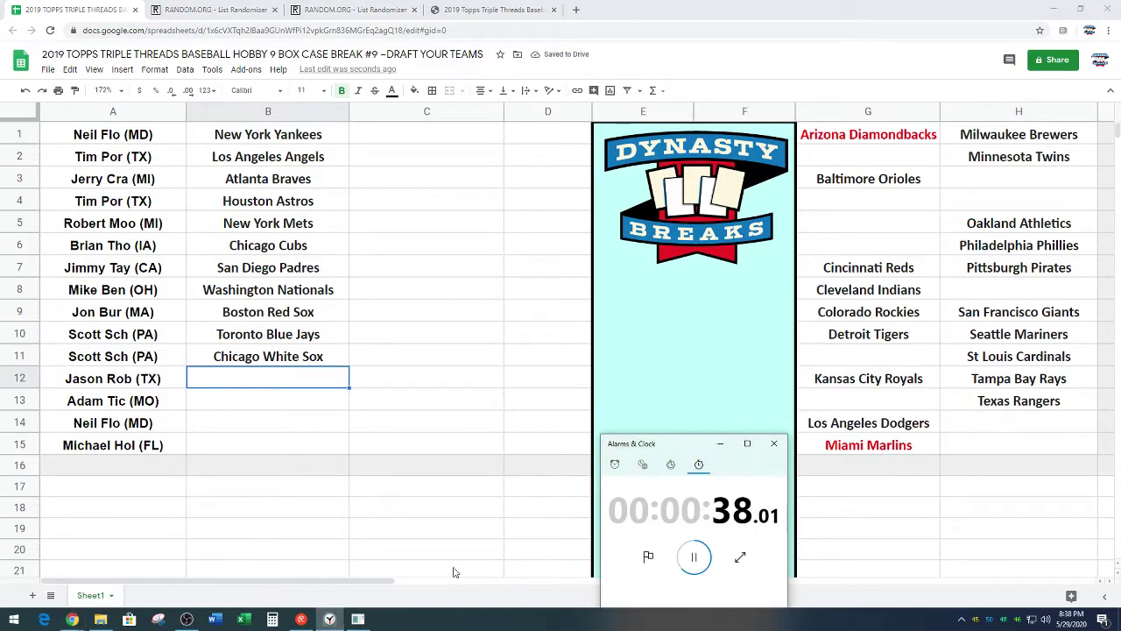
{"action": "left_click", "coordinate": [695, 559]}
{"action": "left_click", "coordinate": [648, 557]}
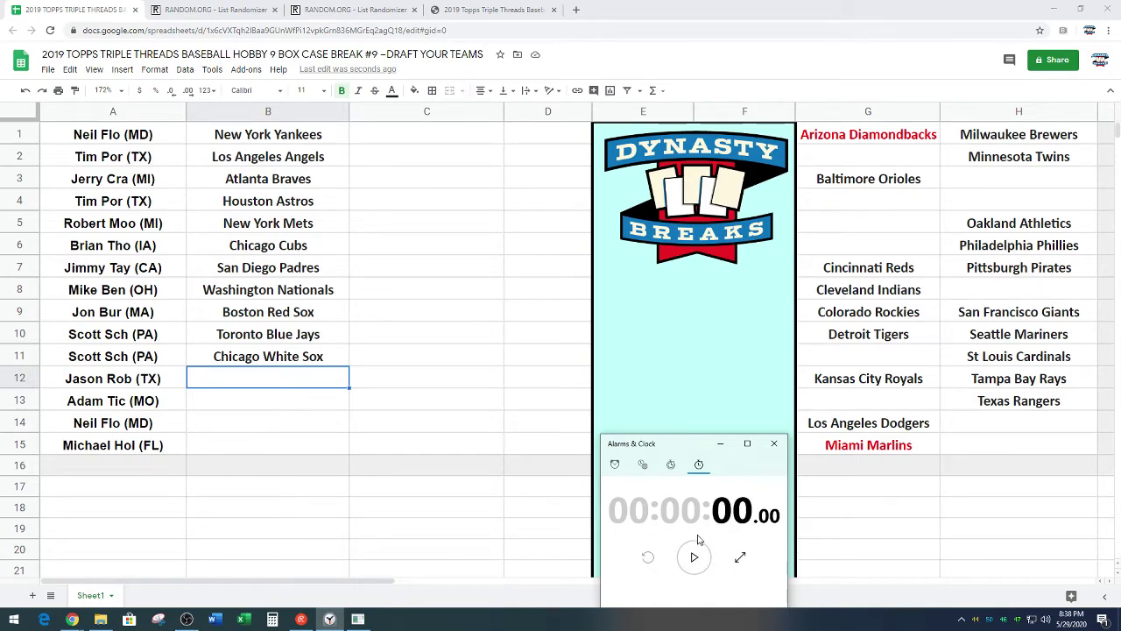
{"action": "left_click", "coordinate": [694, 557]}
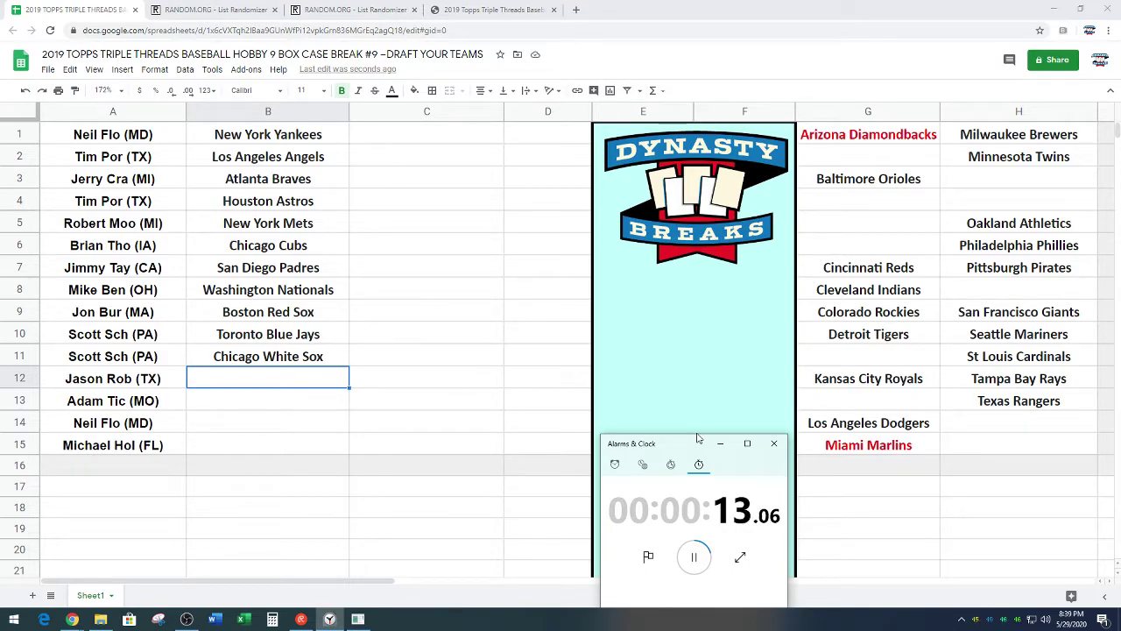
Move Seattle Mariners from H10 in the available teams to B12 beside the twelfth participant
{"action": "left_click", "coordinate": [1030, 337]}
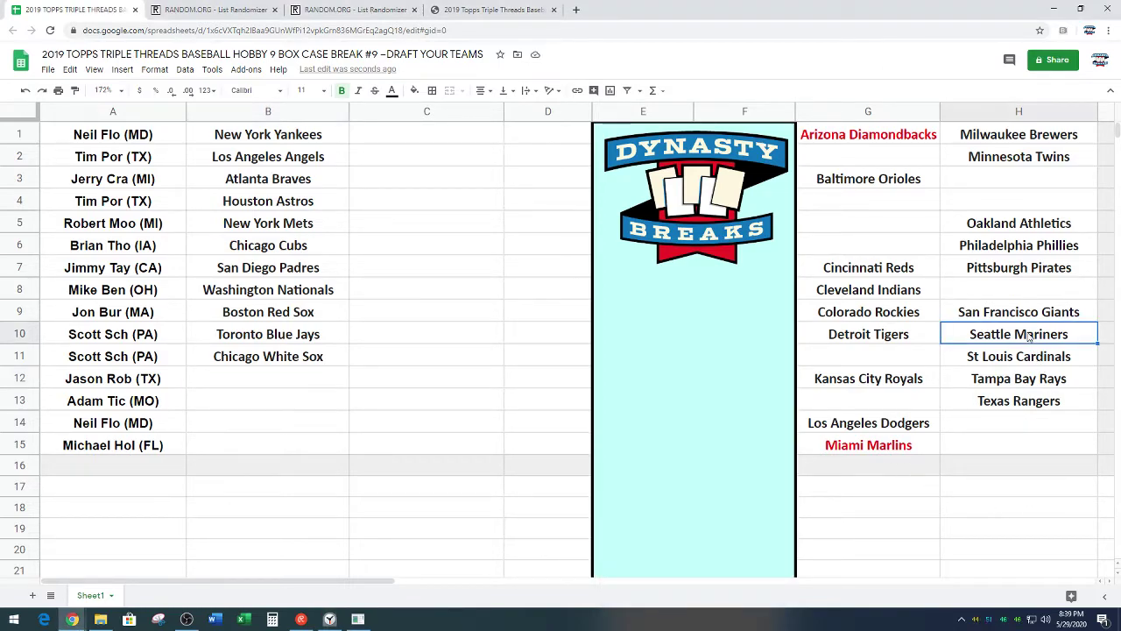
{"action": "key", "text": "ctrl+c"}
{"action": "left_click", "coordinate": [301, 383]}
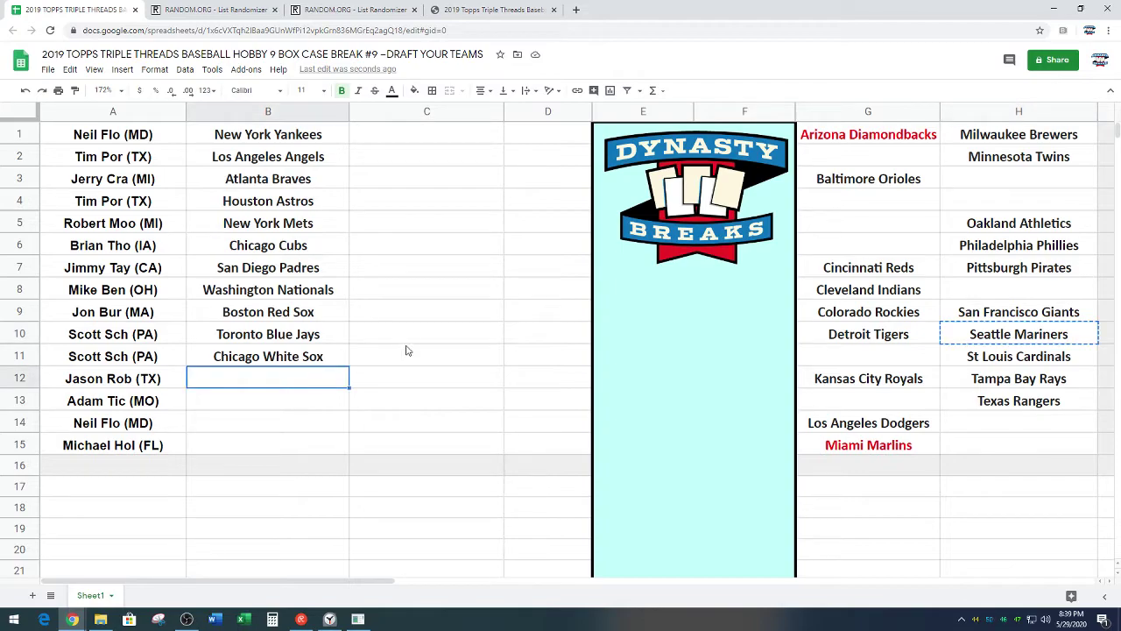
{"action": "key", "text": "ctrl+v"}
Select B13, reset the Alarms & Clock stopwatch to zero and restart it for the row 13 pick
{"action": "left_click", "coordinate": [328, 405]}
{"action": "left_click", "coordinate": [340, 618]}
{"action": "left_click", "coordinate": [694, 557]}
{"action": "left_click", "coordinate": [648, 557]}
{"action": "left_click", "coordinate": [693, 557]}
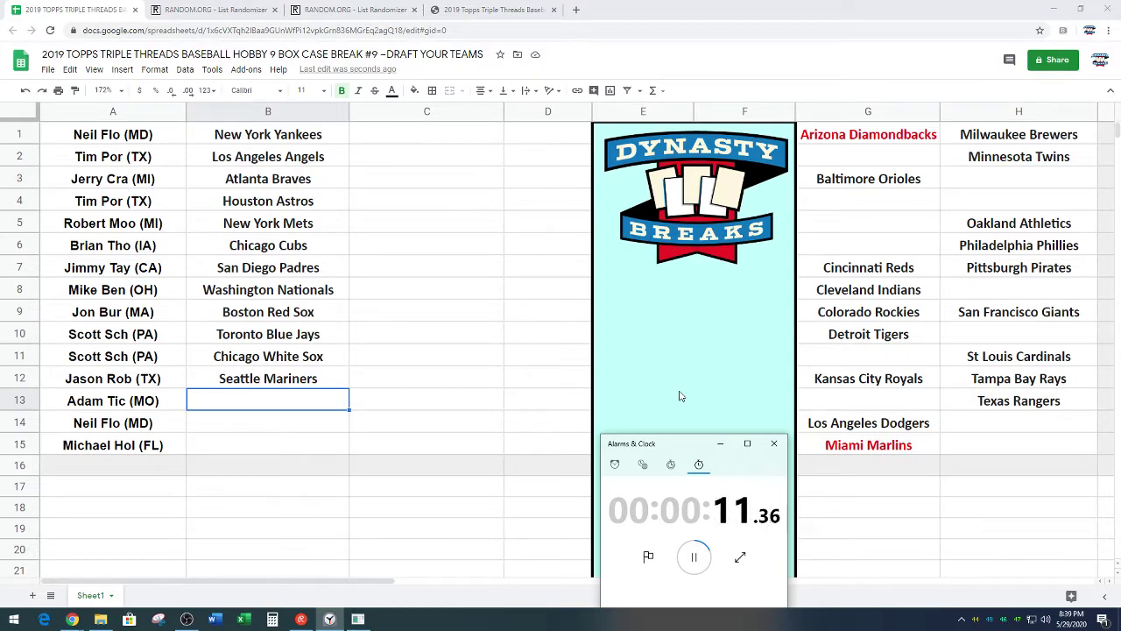
Move Kansas City Royals from G12 in the available teams to B13 beside the thirteenth participant
{"action": "left_click", "coordinate": [842, 381]}
{"action": "key", "text": "ctrl+c"}
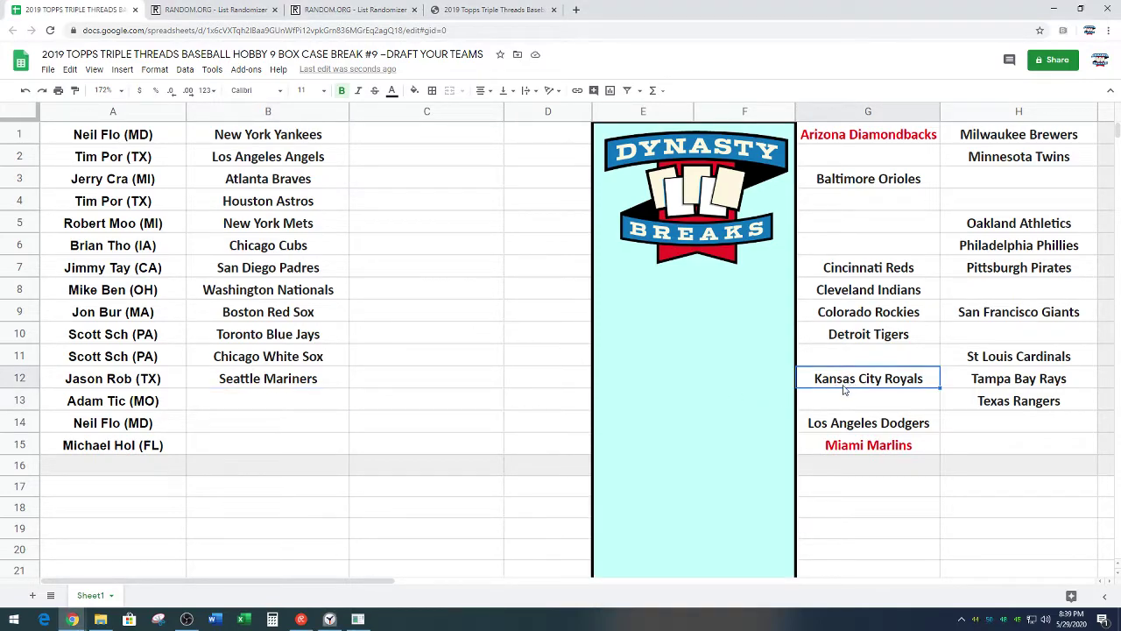
{"action": "left_click", "coordinate": [303, 398]}
{"action": "key", "text": "ctrl+v"}
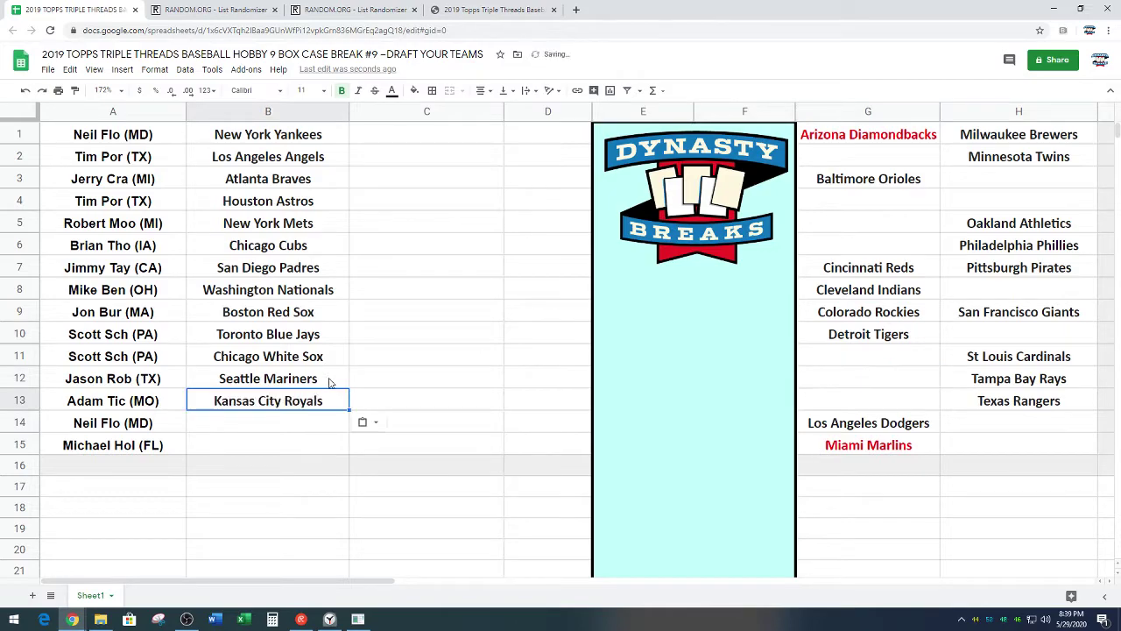
Select B14, reset the Alarms & Clock stopwatch to zero and restart it for the row 14 pick
{"action": "left_click", "coordinate": [308, 429]}
{"action": "left_click", "coordinate": [330, 619]}
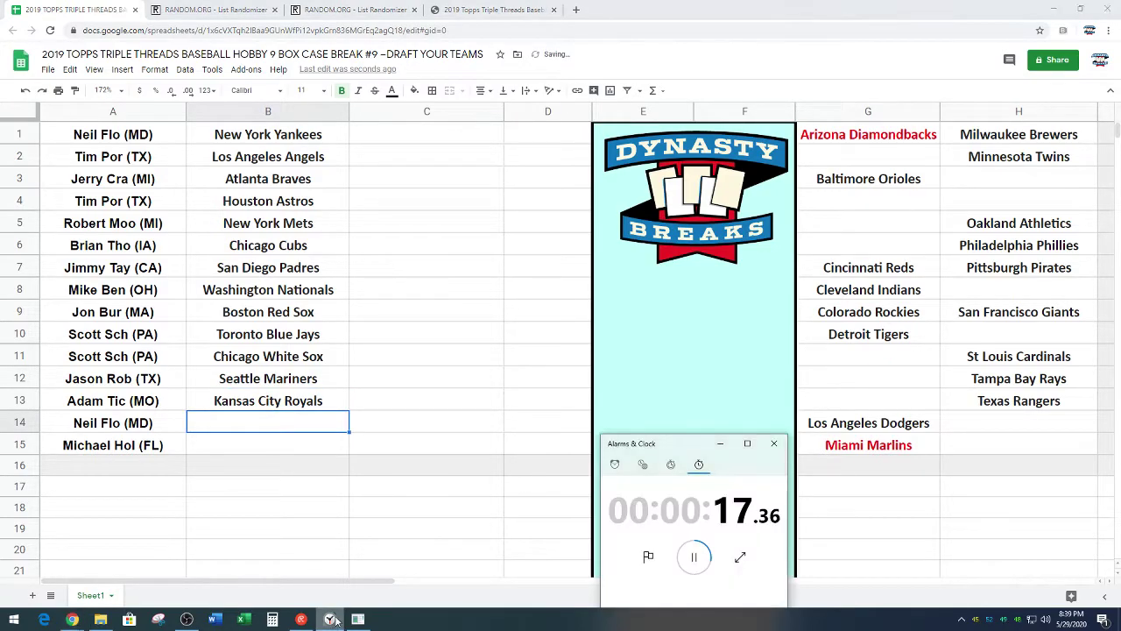
{"action": "left_click", "coordinate": [694, 557]}
{"action": "left_click", "coordinate": [648, 557]}
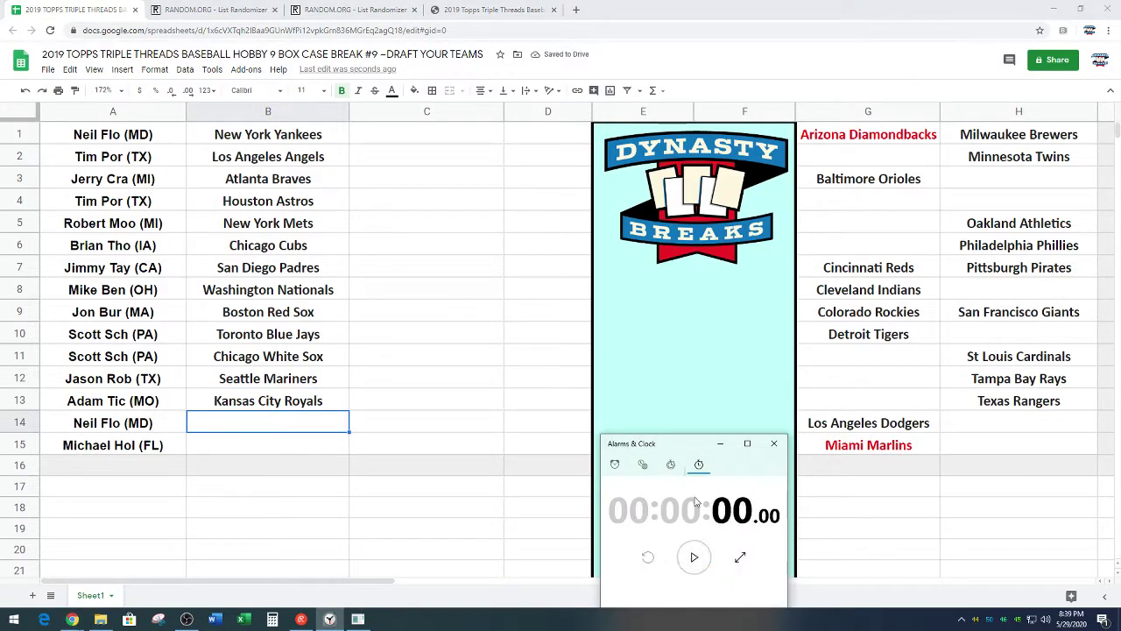
{"action": "left_click", "coordinate": [694, 558]}
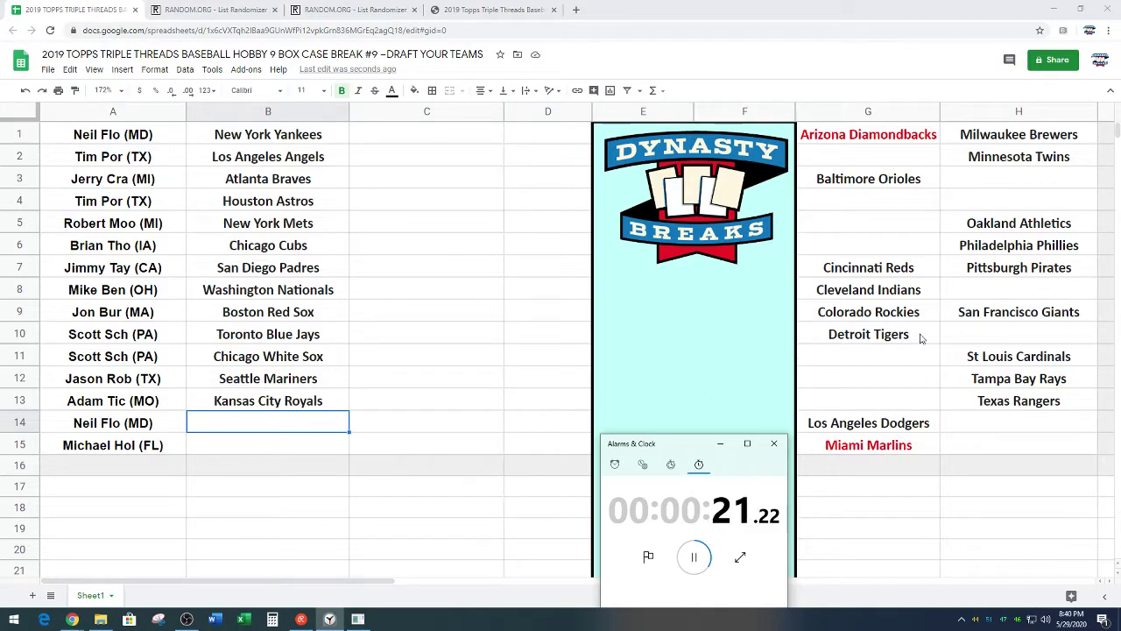
Move Los Angeles Dodgers from G14 in the available teams to B14 beside the fourteenth participant
{"action": "left_click", "coordinate": [909, 425]}
{"action": "key", "text": "ctrl+c"}
{"action": "left_click", "coordinate": [263, 422]}
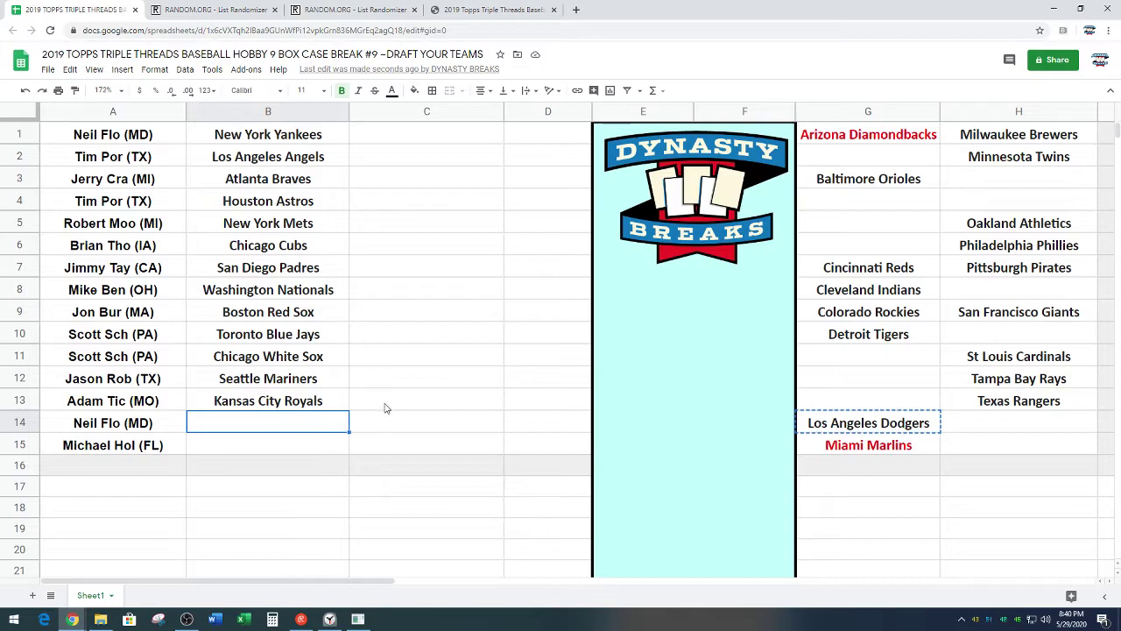
{"action": "key", "text": "ctrl+v"}
Select B15, reset the Alarms & Clock stopwatch to zero and restart it for the row 15 picks
{"action": "left_click", "coordinate": [328, 449]}
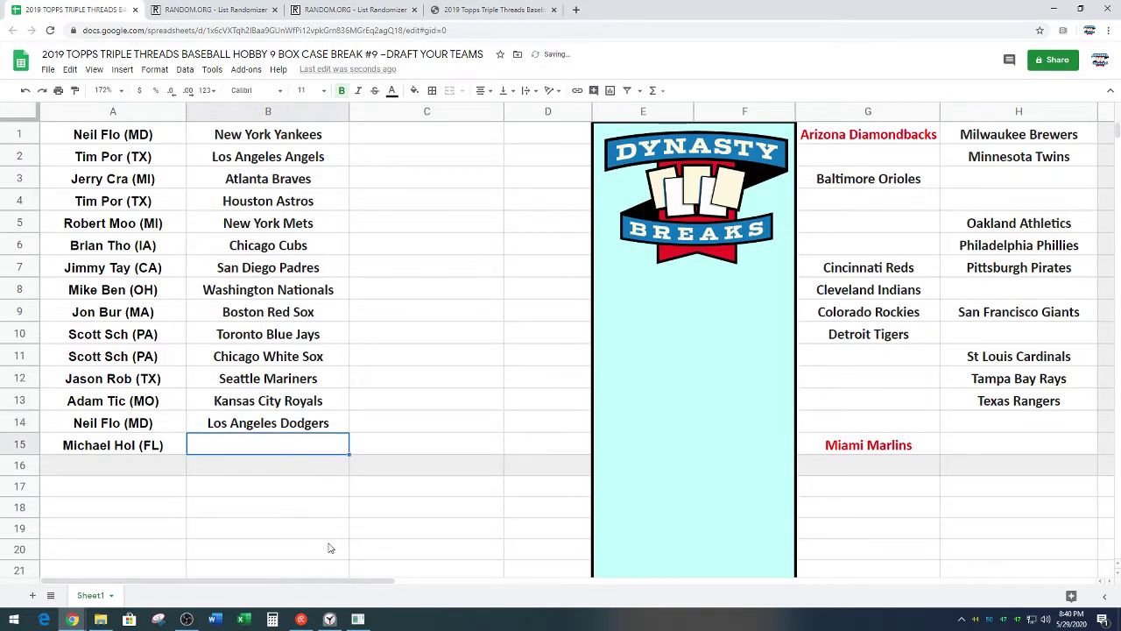
{"action": "left_click", "coordinate": [329, 619]}
{"action": "left_click", "coordinate": [694, 557]}
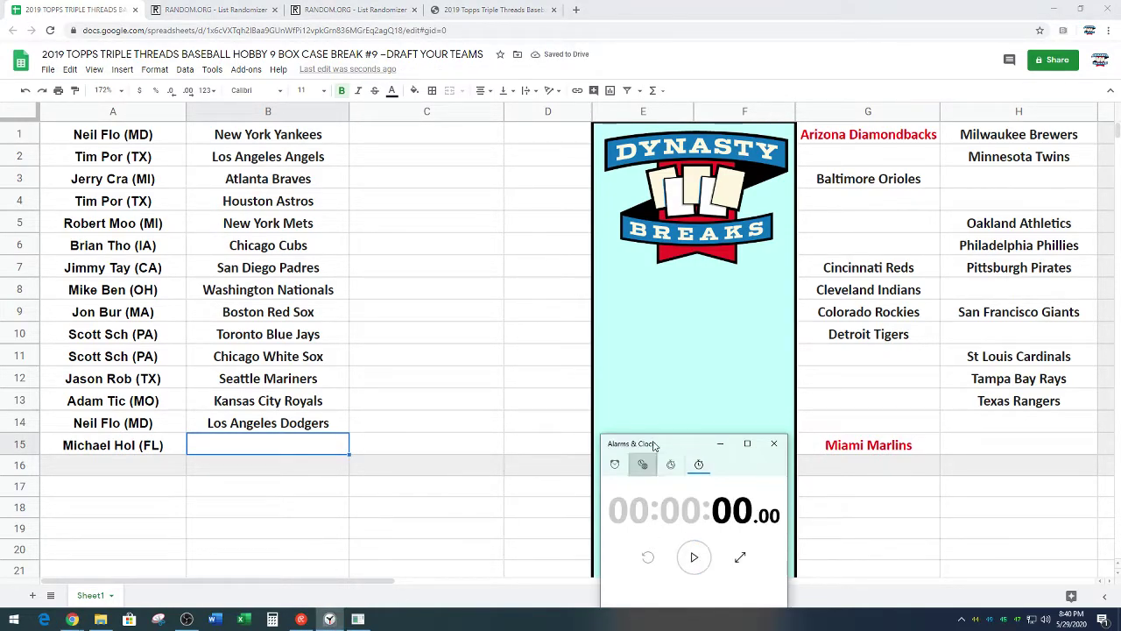
{"action": "left_click", "coordinate": [694, 557]}
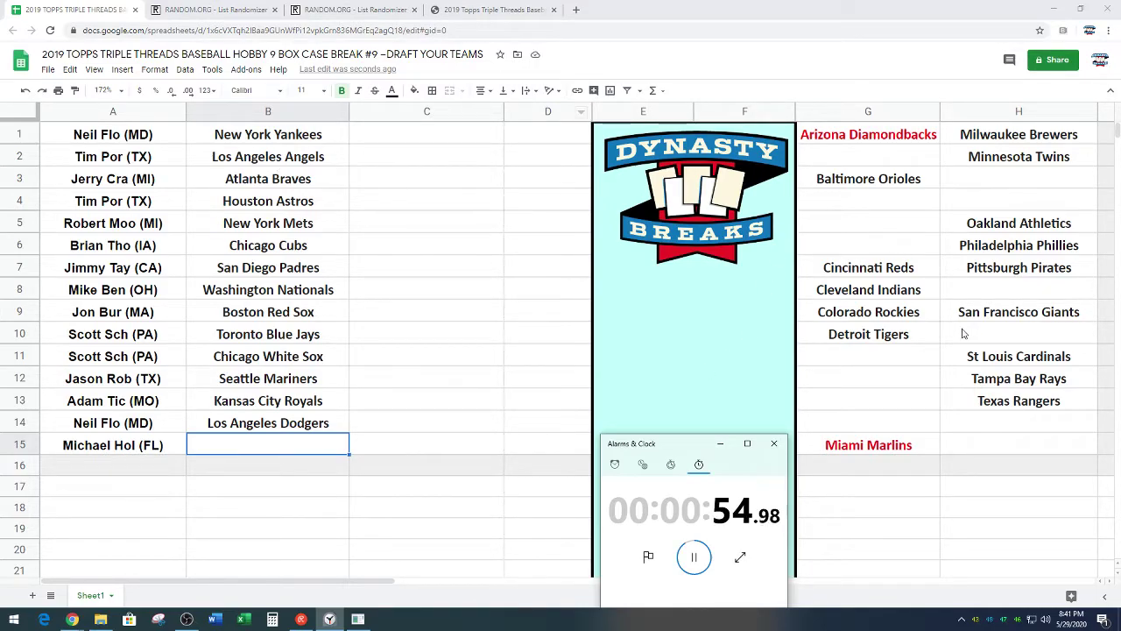
Move Milwaukee Brewers from H1 in the available teams to B15 beside the fifteenth participant
{"action": "left_click", "coordinate": [998, 138]}
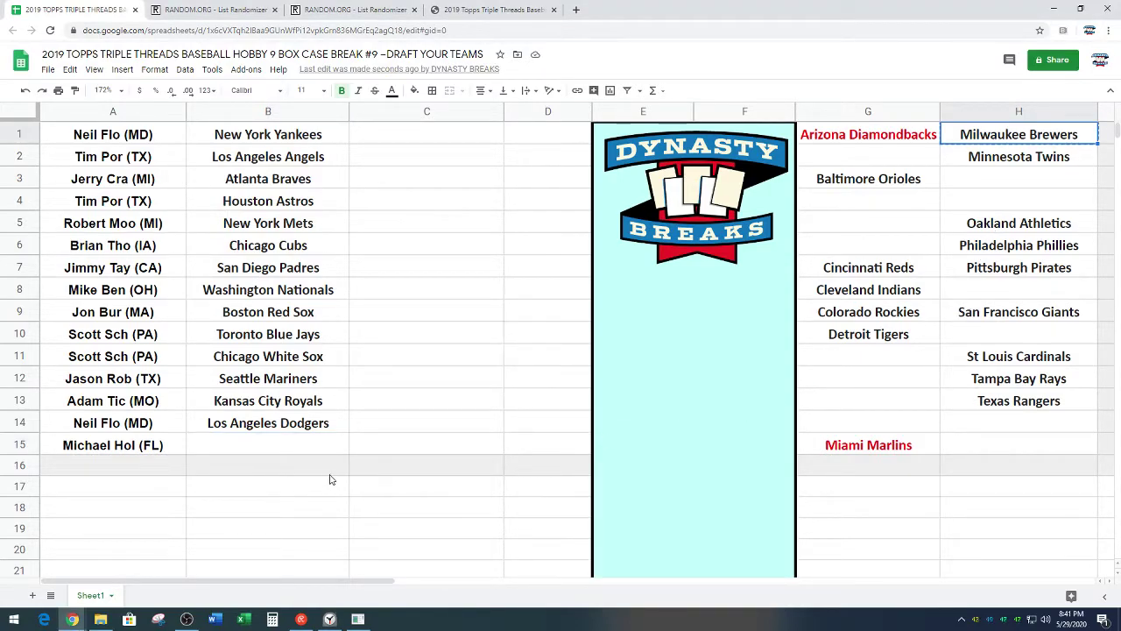
{"action": "key", "text": "ctrl+c"}
{"action": "left_click", "coordinate": [313, 447]}
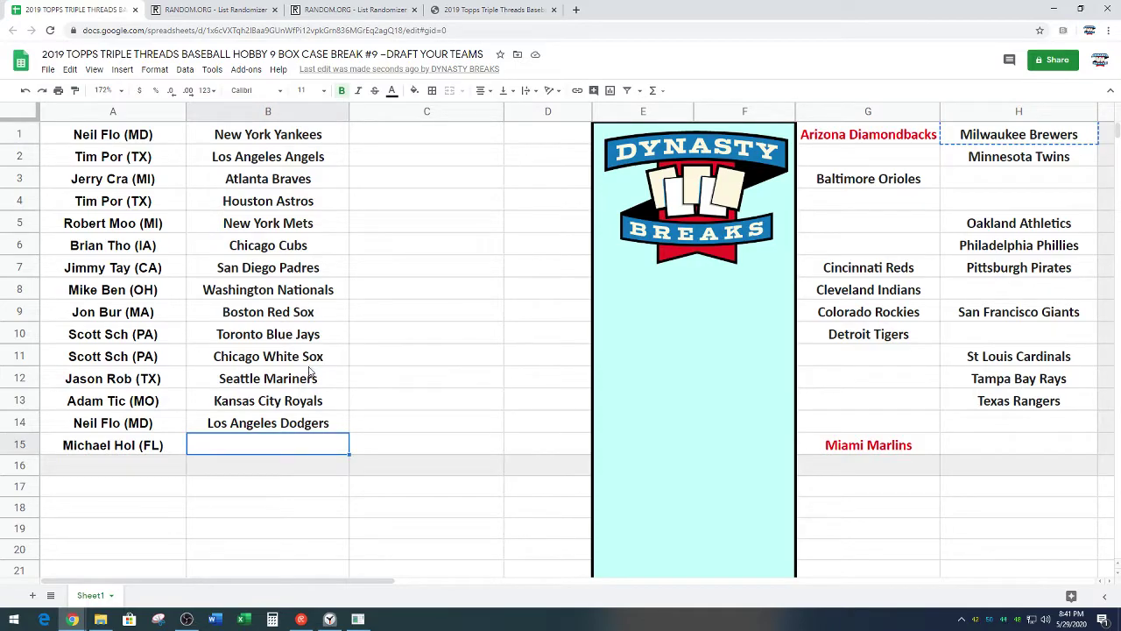
{"action": "key", "text": "ctrl+v"}
{"action": "left_click", "coordinate": [1012, 141]}
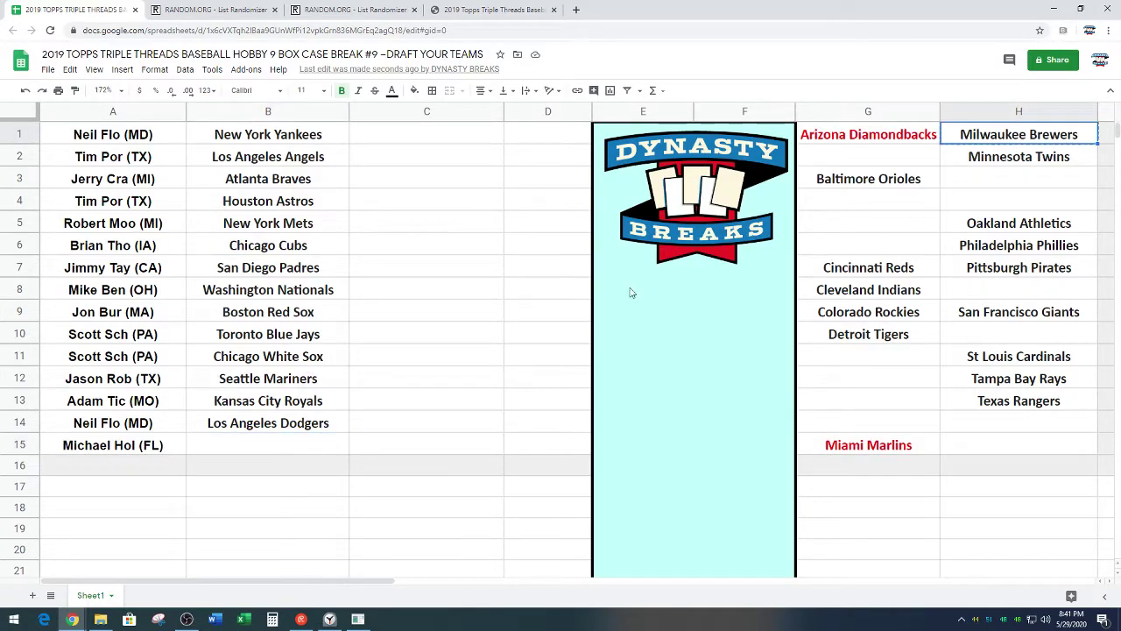
{"action": "key", "text": "ctrl+c"}
{"action": "left_click", "coordinate": [275, 447]}
{"action": "key", "text": "ctrl+v"}
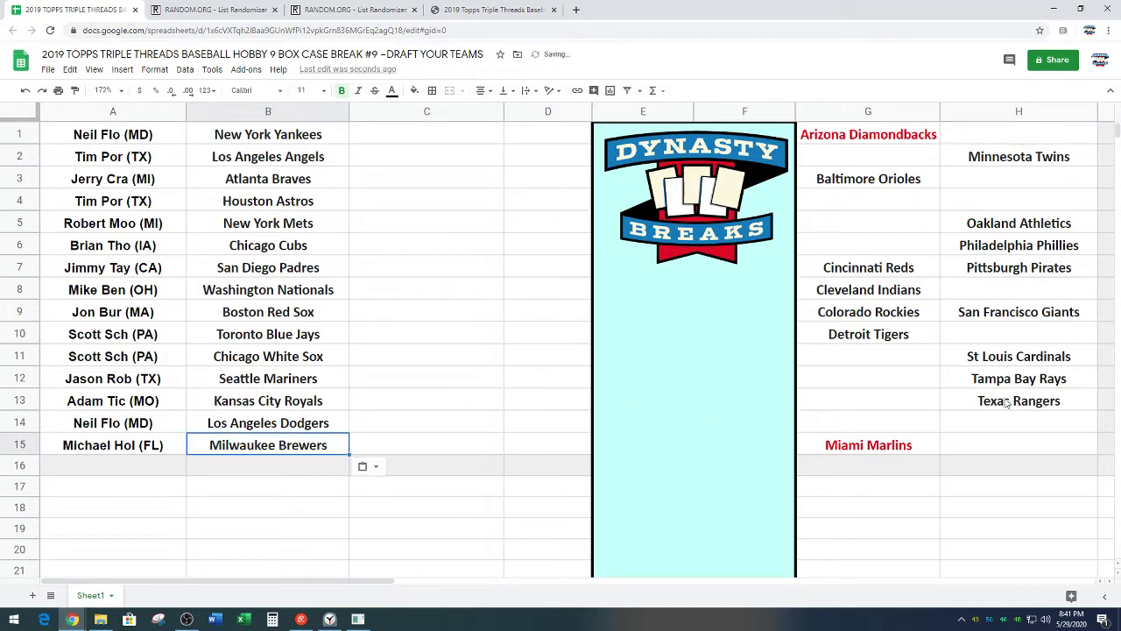
Move Detroit Tigers from G10 in the available teams to C15 as the fifteenth participant's second-round pick
{"action": "left_click", "coordinate": [887, 338]}
{"action": "key", "text": "ctrl+x"}
{"action": "left_click", "coordinate": [465, 443]}
{"action": "key", "text": "ctrl+v"}
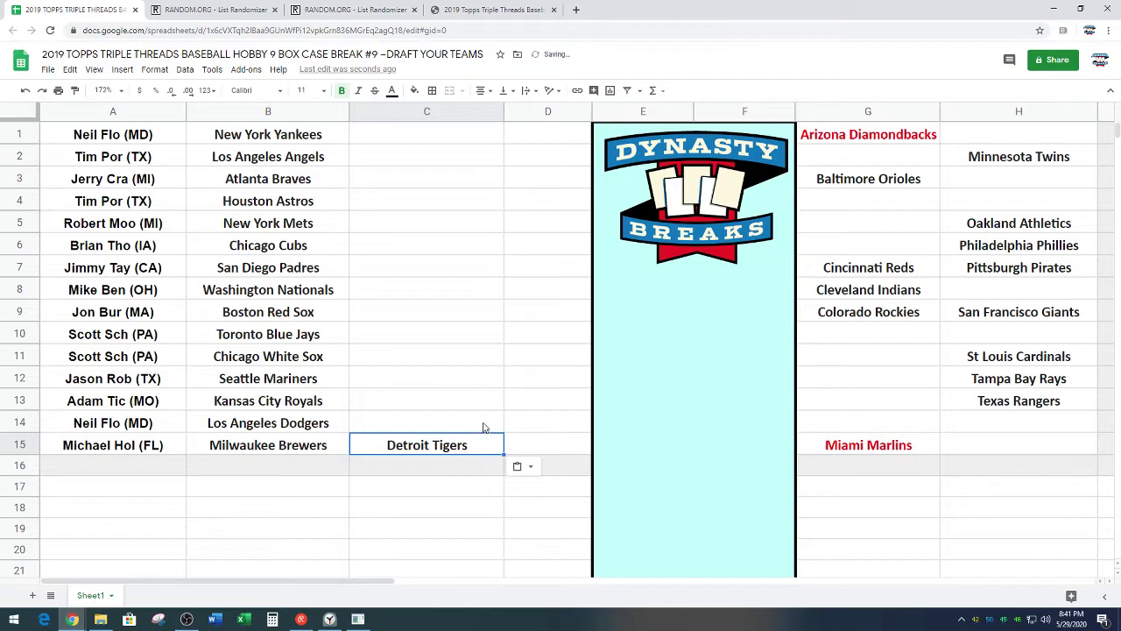
Select C14, reset the Alarms & Clock stopwatch to zero and restart it for the row 14 second-round pick
{"action": "left_click", "coordinate": [487, 423]}
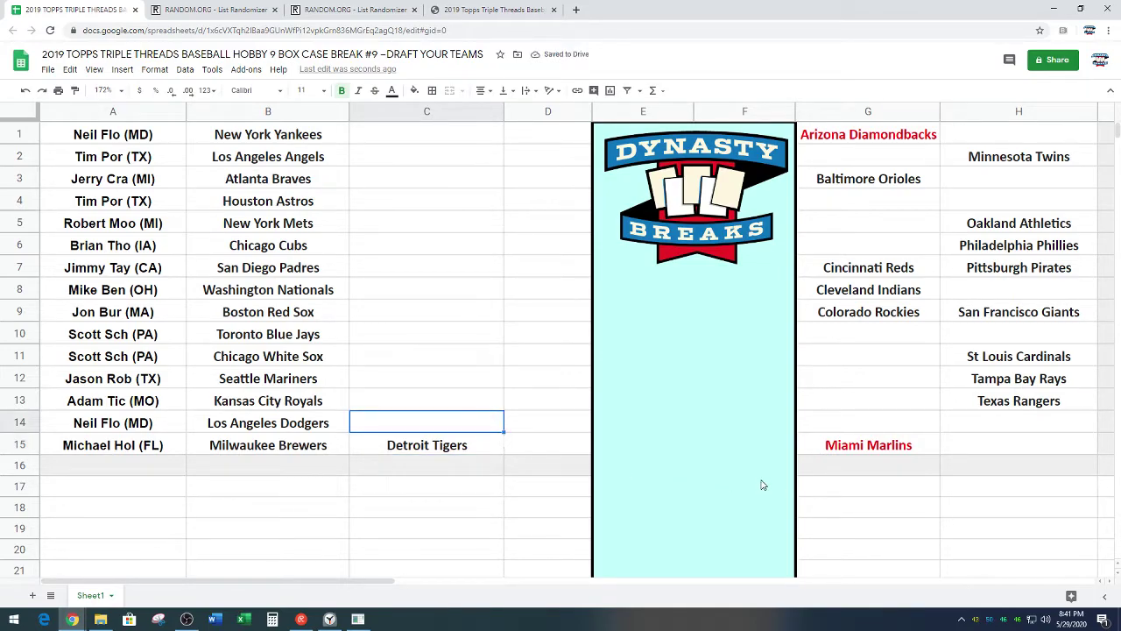
{"action": "left_click", "coordinate": [329, 620]}
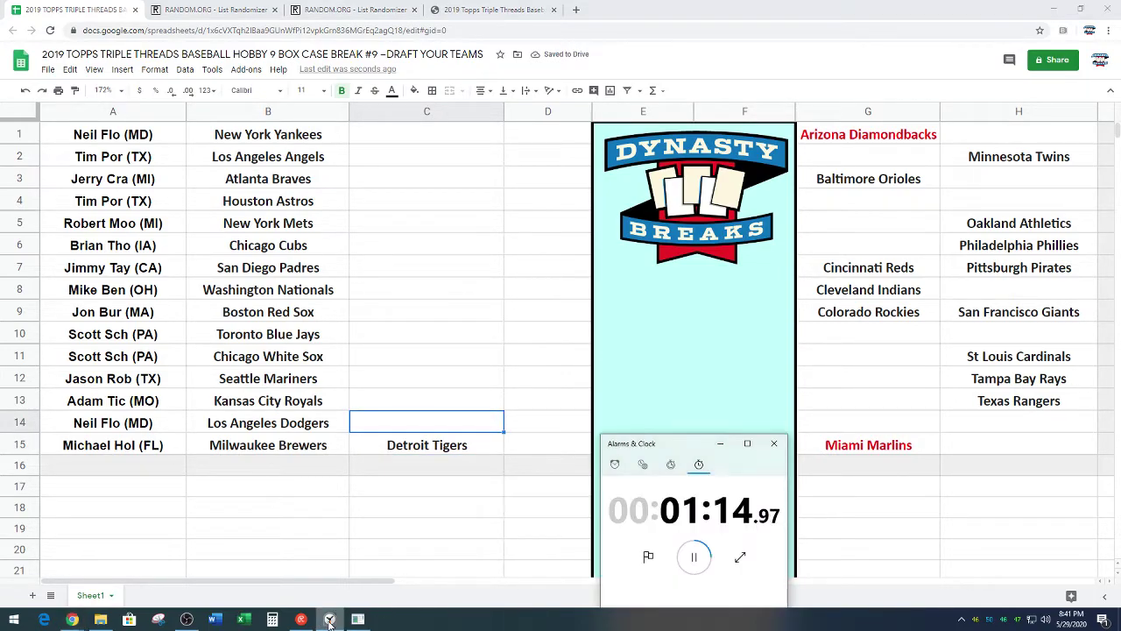
{"action": "left_click", "coordinate": [694, 557]}
{"action": "left_click", "coordinate": [648, 557]}
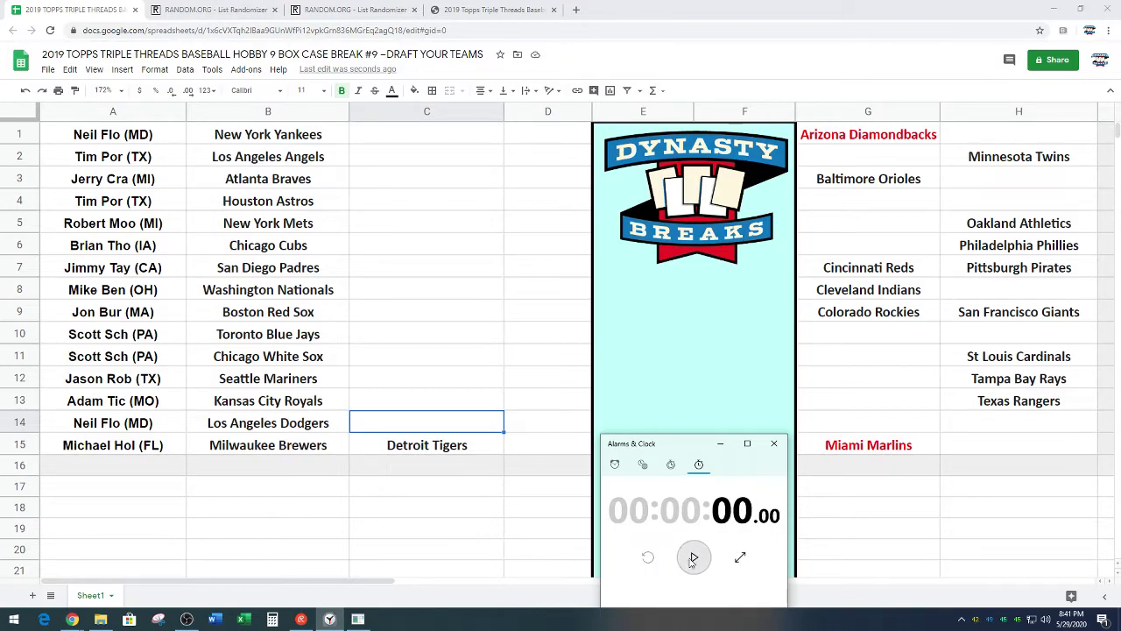
{"action": "left_click", "coordinate": [692, 559]}
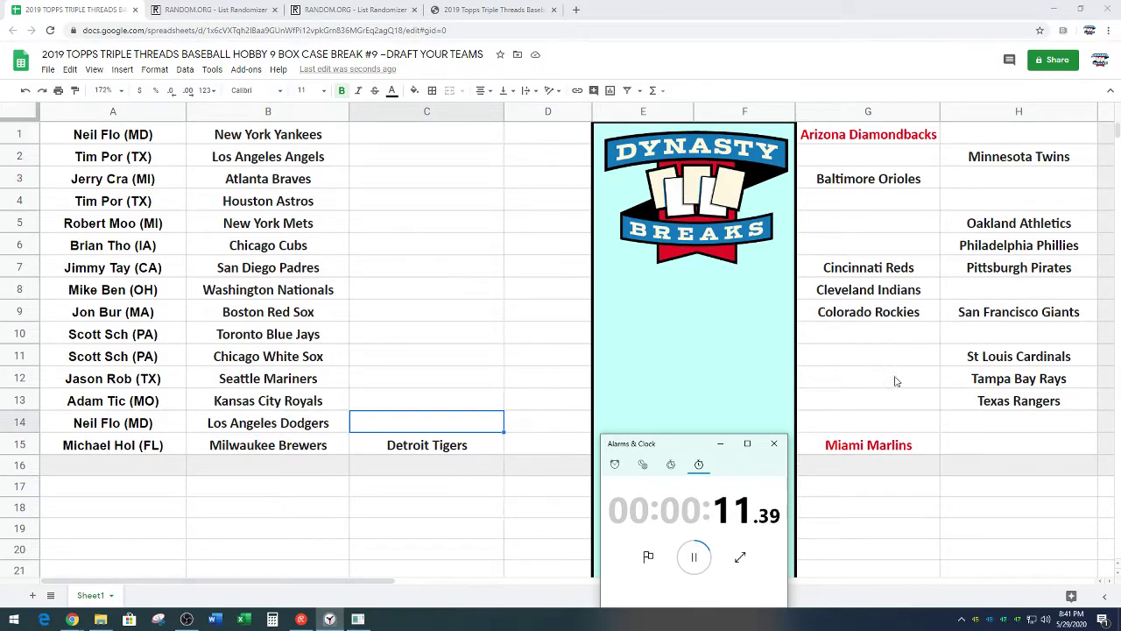
Move Tampa Bay Rays from H12 in the available teams to C14 as the fourteenth participant's second-round pick
{"action": "left_click", "coordinate": [995, 383]}
{"action": "key", "text": "ctrl+x"}
{"action": "left_click", "coordinate": [471, 427]}
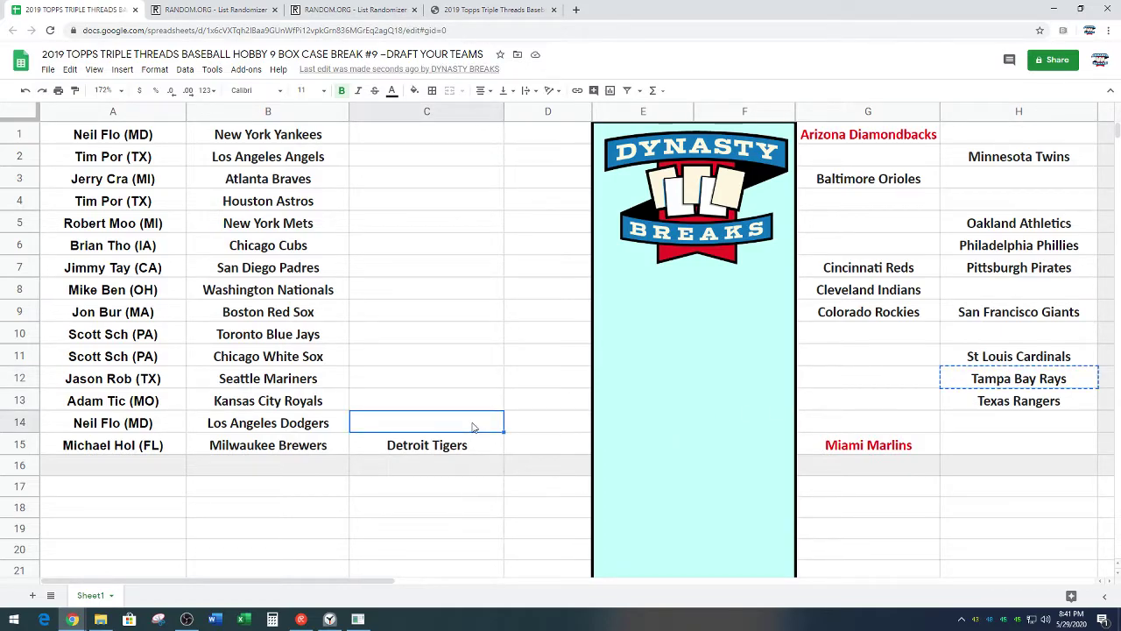
{"action": "key", "text": "ctrl+v"}
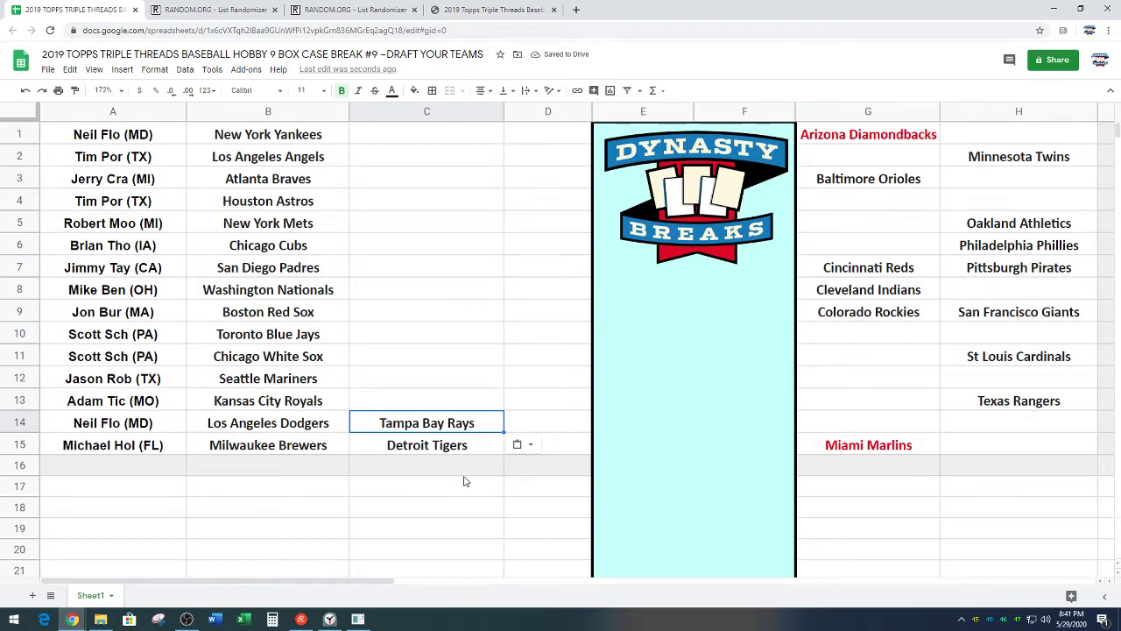
Select C13, reset the Alarms & Clock stopwatch to zero and restart it for the row 13 second-round pick
{"action": "left_click", "coordinate": [332, 621]}
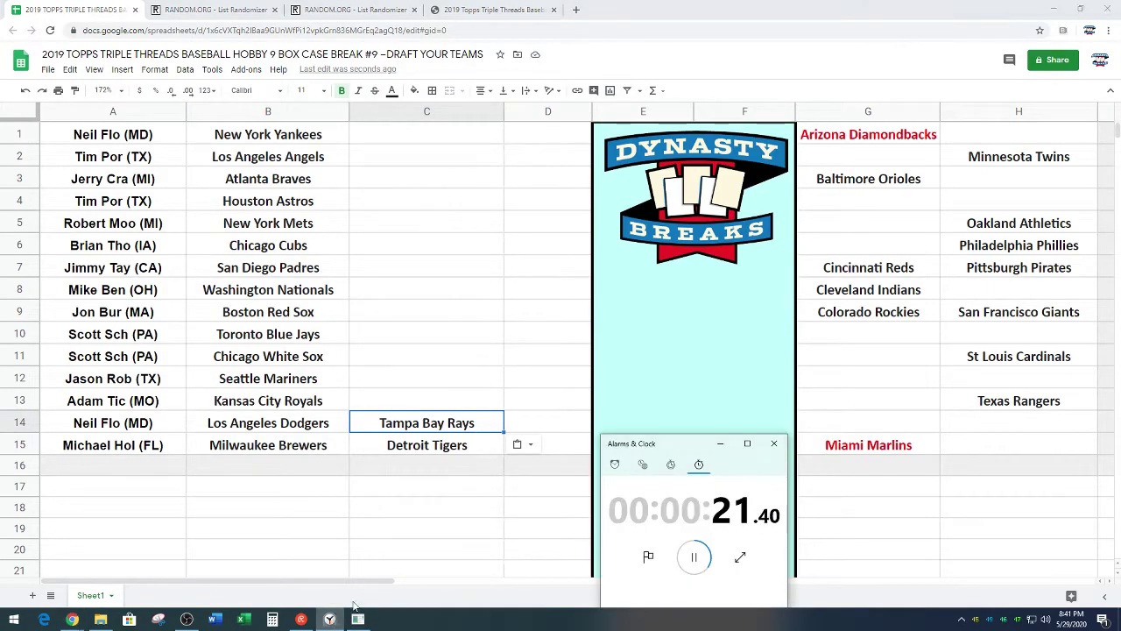
{"action": "left_click", "coordinate": [331, 620]}
{"action": "key", "text": "Up"}
{"action": "left_click", "coordinate": [330, 619]}
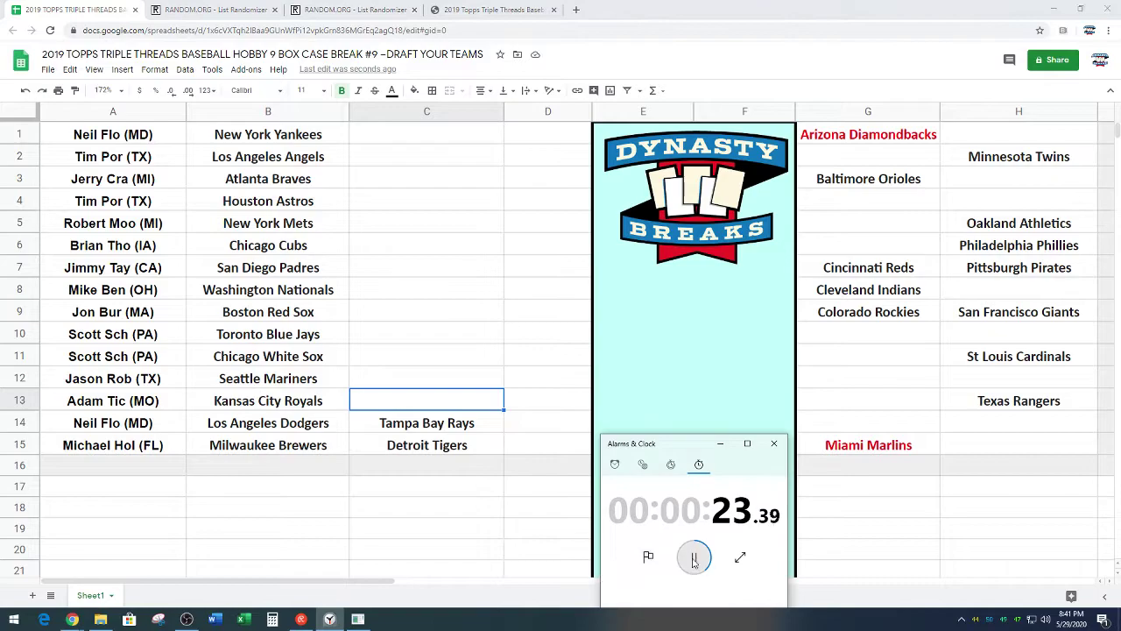
{"action": "left_click", "coordinate": [693, 557]}
{"action": "left_click", "coordinate": [649, 557]}
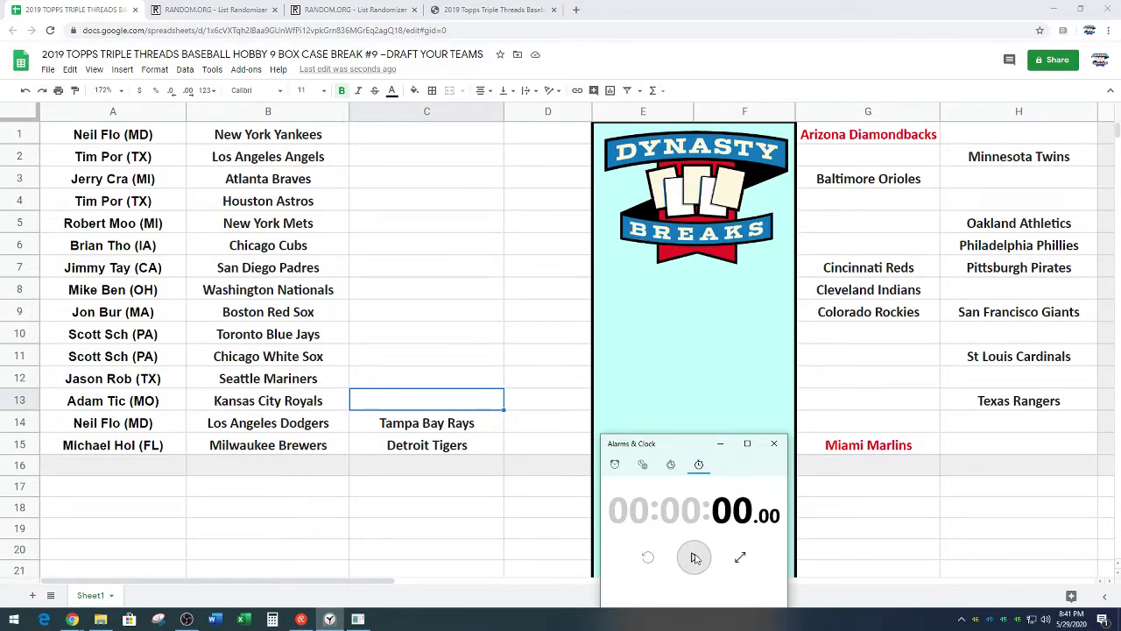
{"action": "left_click", "coordinate": [693, 557]}
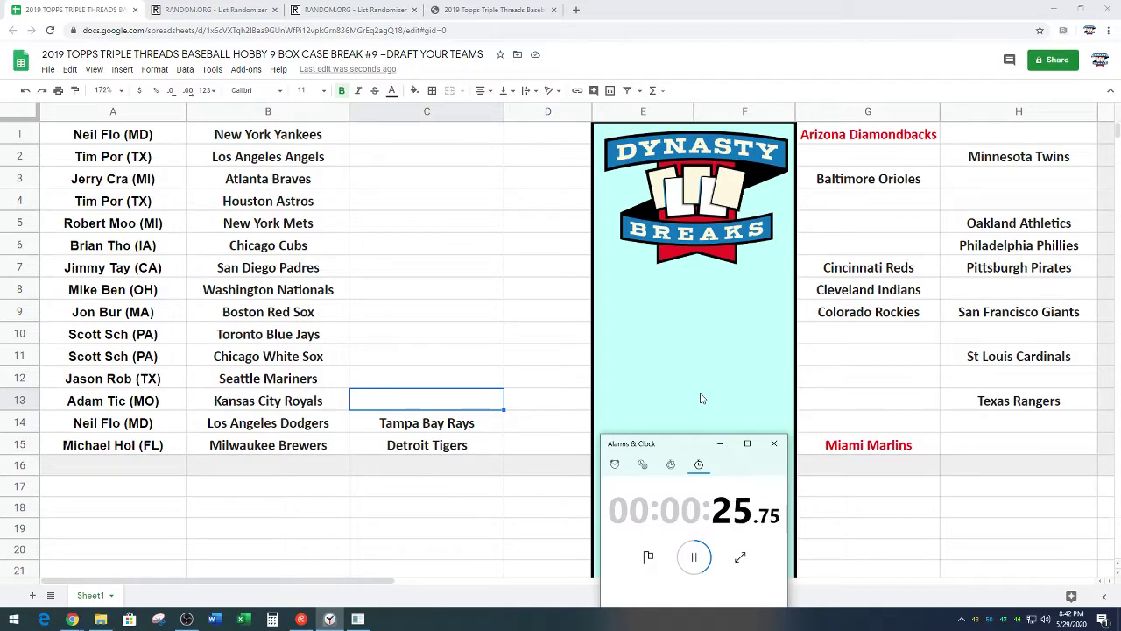
Stop and reset the stopwatch, and move Oakland Athletics from H5 to C13 as the thirteenth participant's second-round pick
{"action": "left_click", "coordinate": [694, 557]}
{"action": "left_click", "coordinate": [648, 557]}
{"action": "left_click", "coordinate": [1025, 224]}
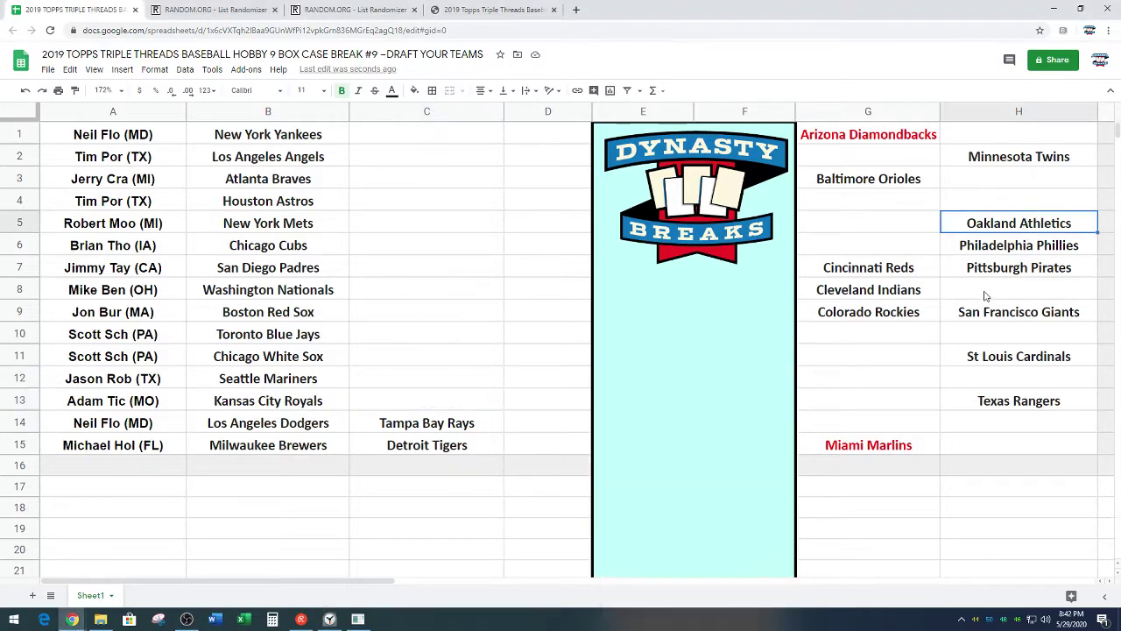
{"action": "key", "text": "ctrl+x"}
{"action": "left_click", "coordinate": [484, 402]}
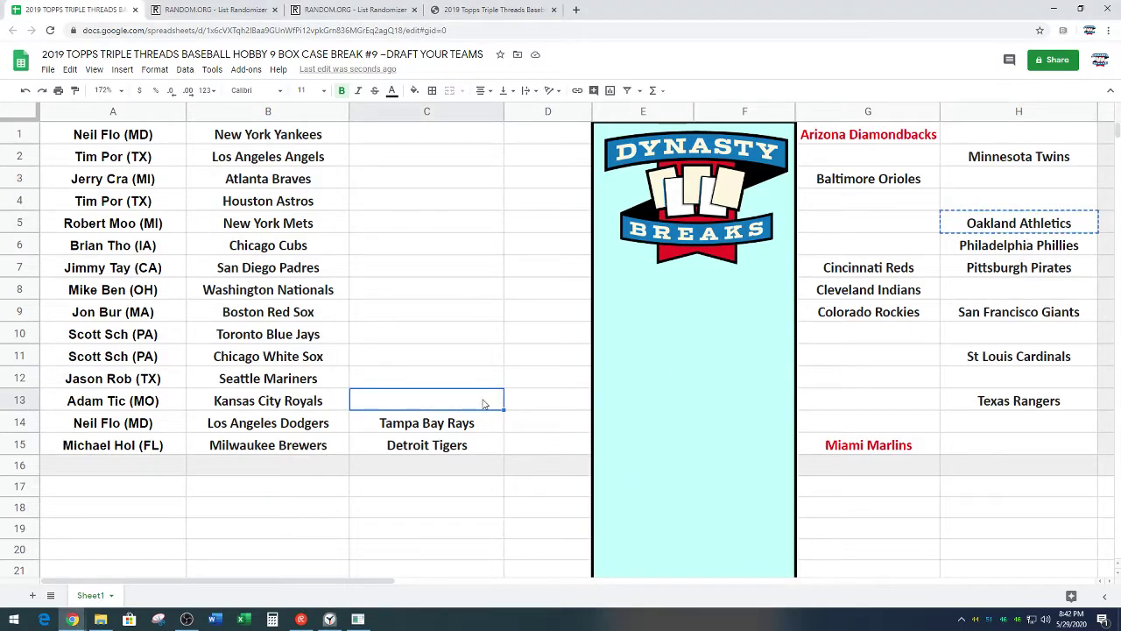
{"action": "key", "text": "ctrl+v"}
Select C12 and start the Alarms & Clock stopwatch for the row 12 second-round pick
{"action": "left_click", "coordinate": [479, 384]}
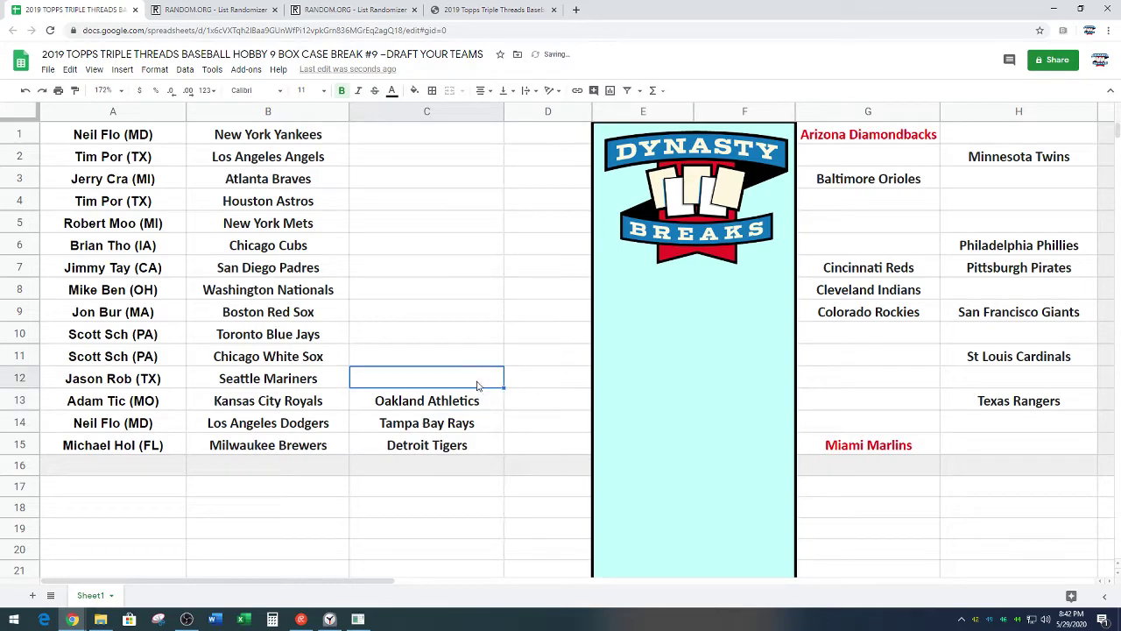
{"action": "left_click", "coordinate": [331, 619]}
{"action": "left_click", "coordinate": [694, 557]}
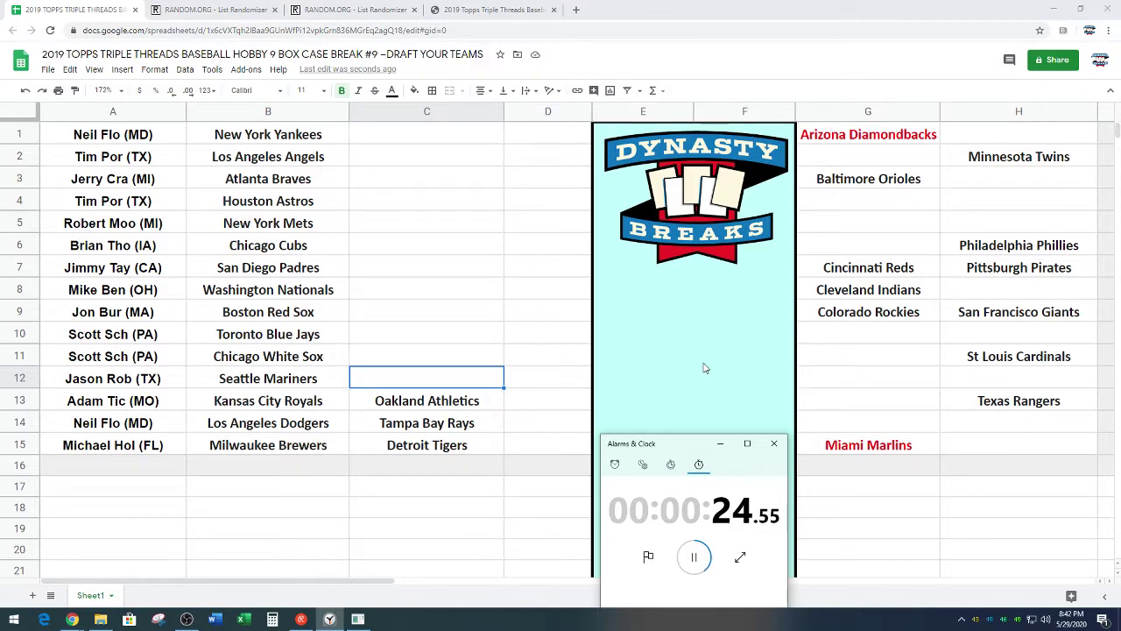
Move Baltimore Orioles from G3 in the available teams to C12 as the twelfth participant's second-round pick
{"action": "left_click", "coordinate": [880, 177]}
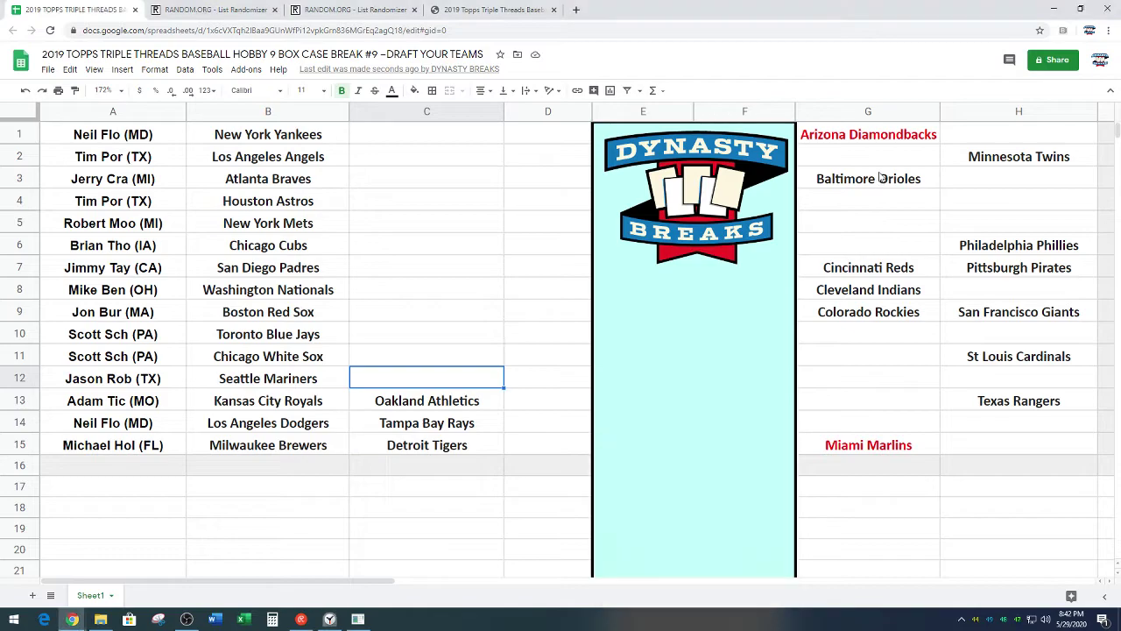
{"action": "left_click", "coordinate": [880, 177]}
{"action": "key", "text": "ctrl+c"}
{"action": "left_click", "coordinate": [490, 379]}
{"action": "key", "text": "ctrl+v"}
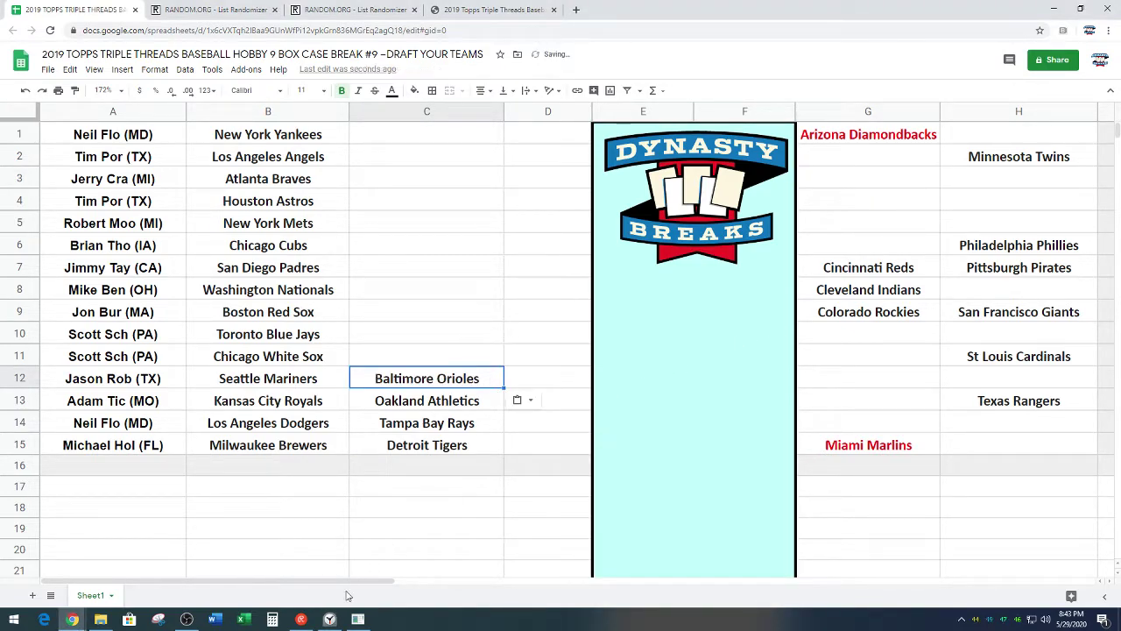
Reset the Alarms & Clock stopwatch to zero, select C11 and restart the timing for the row 11 second-round pick
{"action": "left_click", "coordinate": [330, 619]}
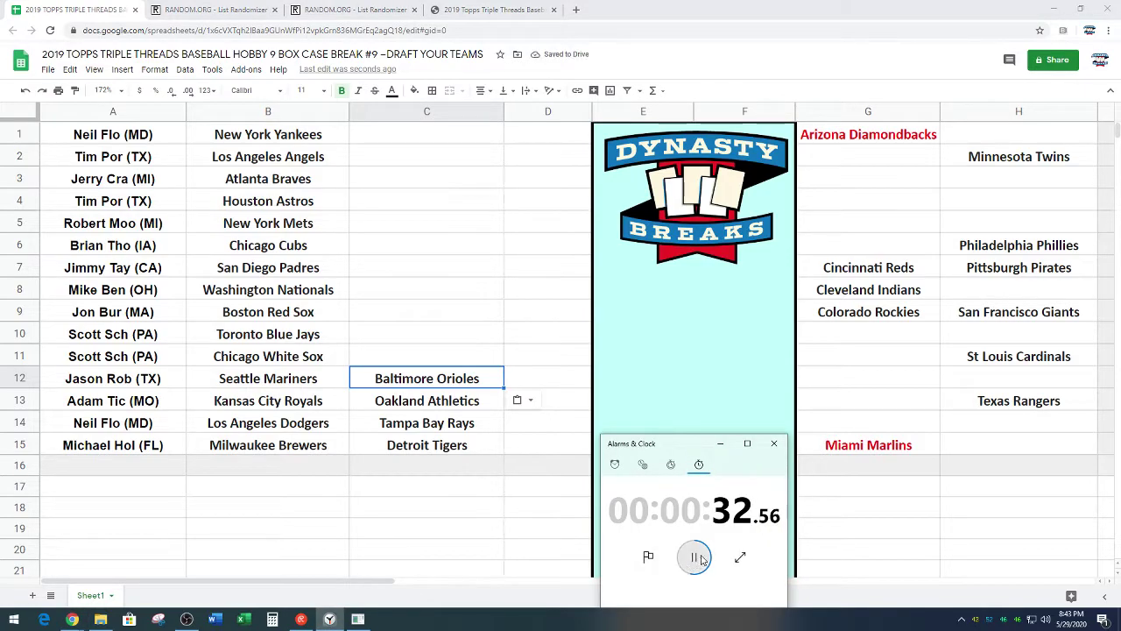
{"action": "left_click", "coordinate": [694, 558]}
{"action": "left_click", "coordinate": [648, 557]}
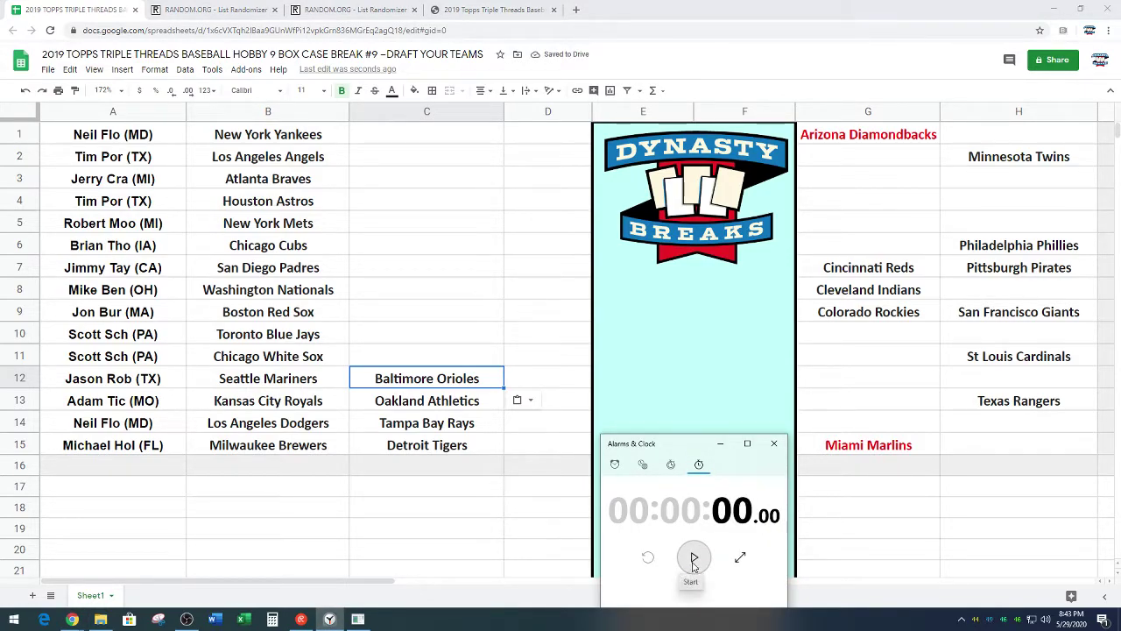
{"action": "left_click", "coordinate": [474, 367]}
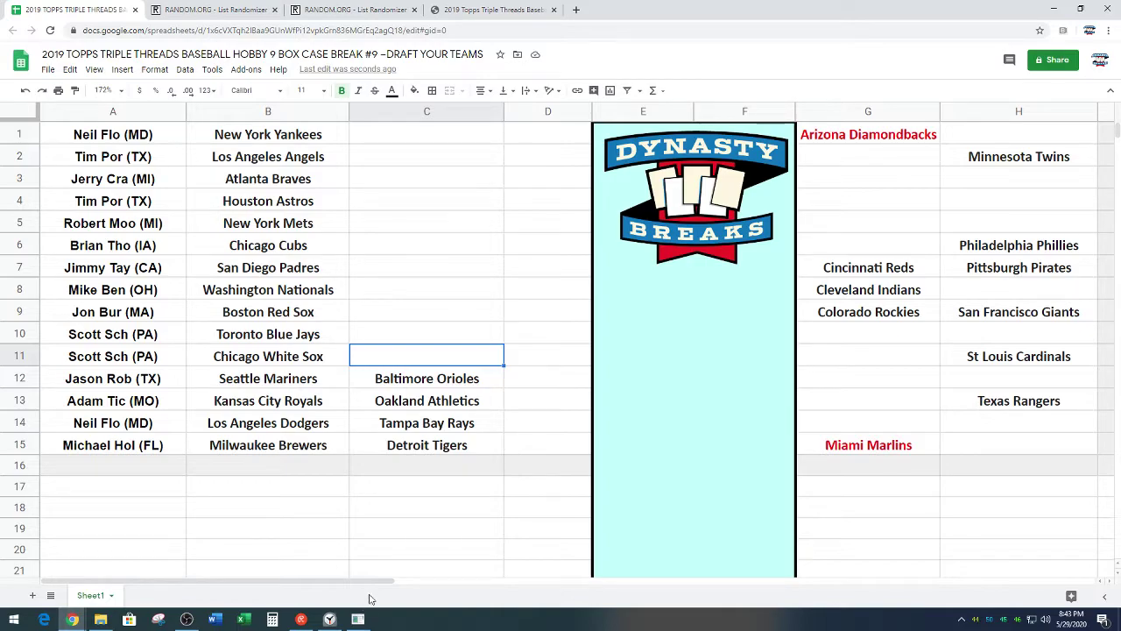
{"action": "left_click", "coordinate": [329, 619]}
{"action": "left_click", "coordinate": [694, 558]}
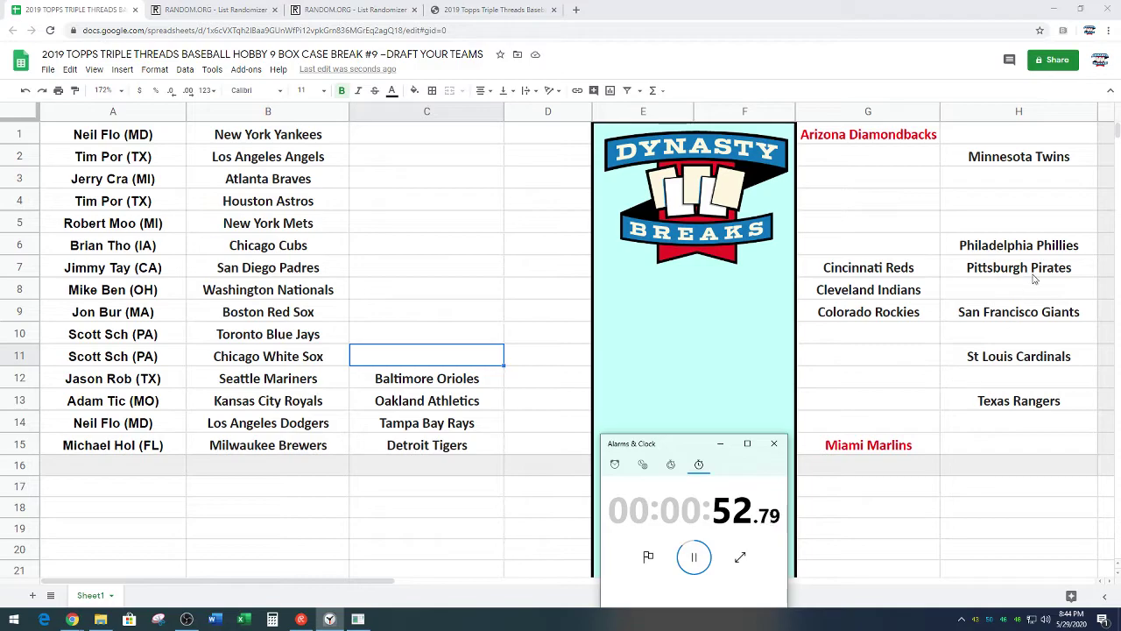
Move Philadelphia Phillies from H6 in the available teams to C11 as the row 11 second-round pick
{"action": "left_click", "coordinate": [1043, 249]}
{"action": "key", "text": "ctrl+c"}
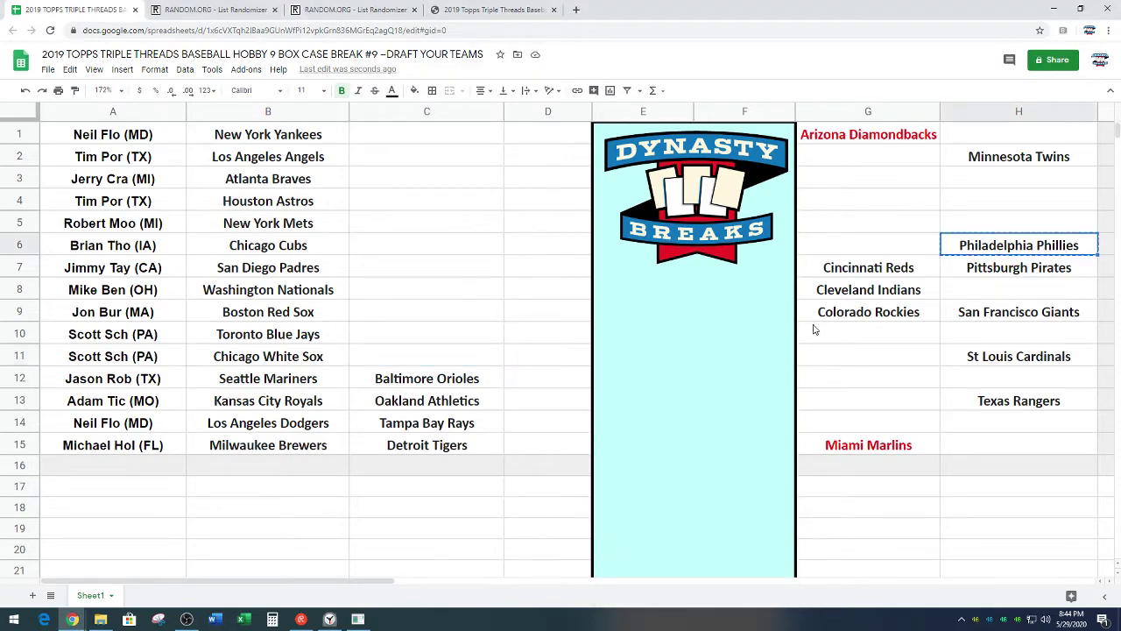
{"action": "left_click", "coordinate": [469, 363]}
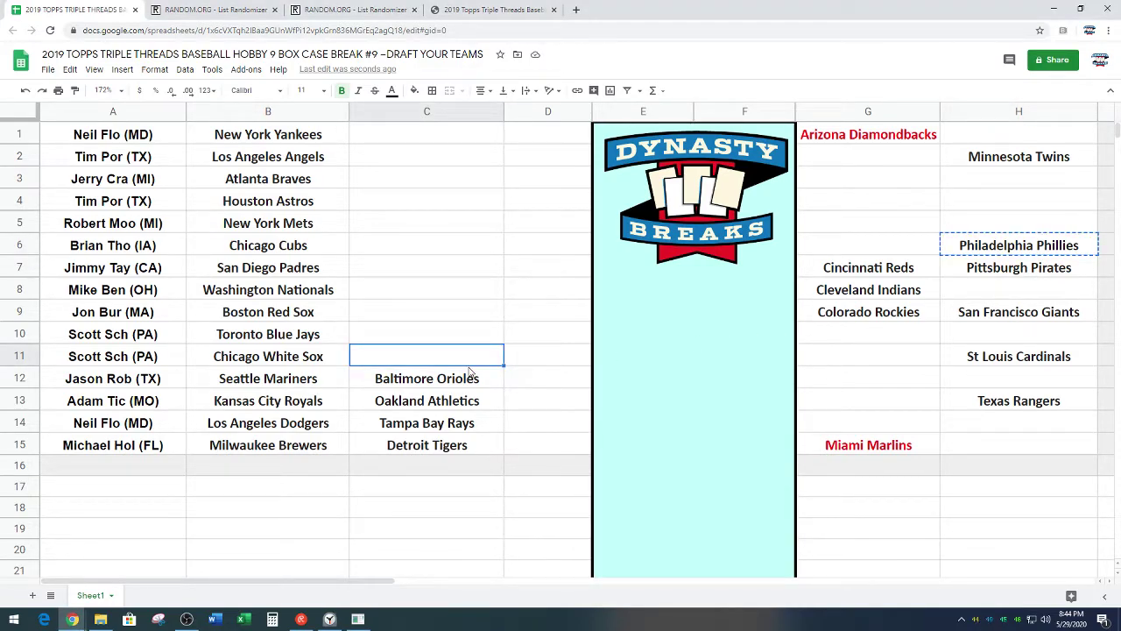
{"action": "key", "text": "ctrl+v"}
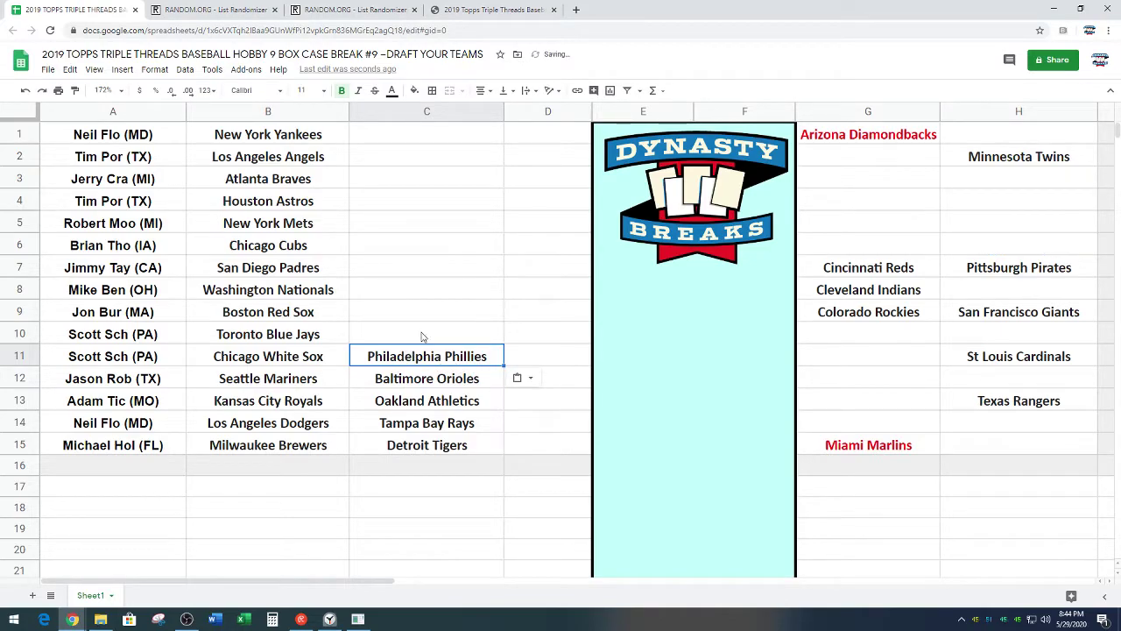
Move St Louis Cardinals from H11 in the available teams to C10 as the row 10 second-round pick
{"action": "left_click", "coordinate": [1027, 359]}
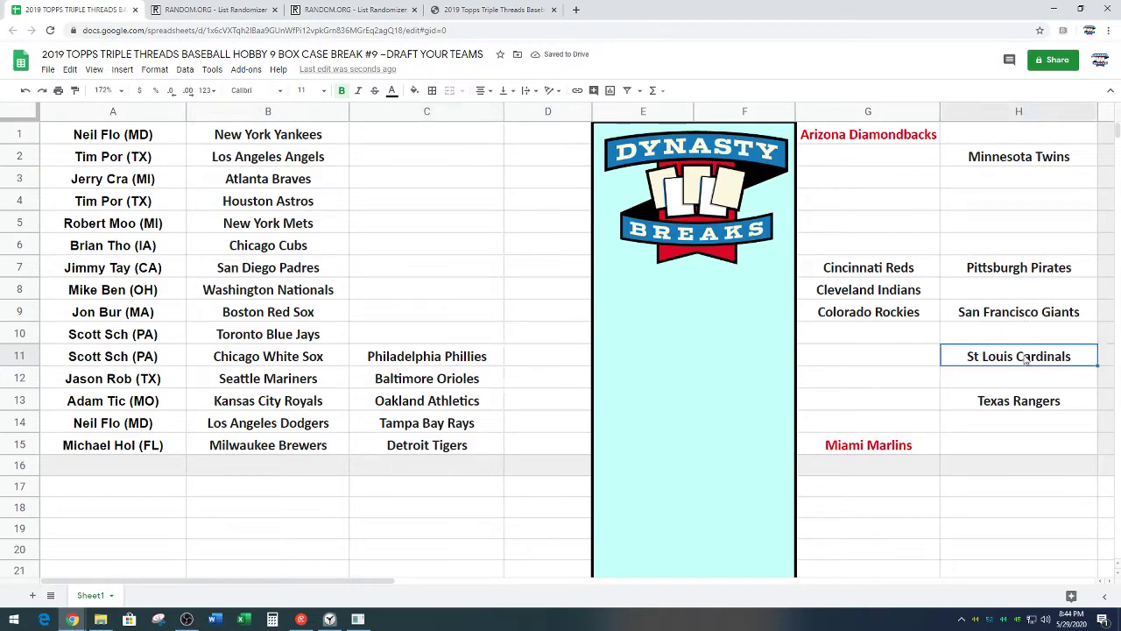
{"action": "key", "text": "ctrl+x"}
{"action": "left_click", "coordinate": [466, 344]}
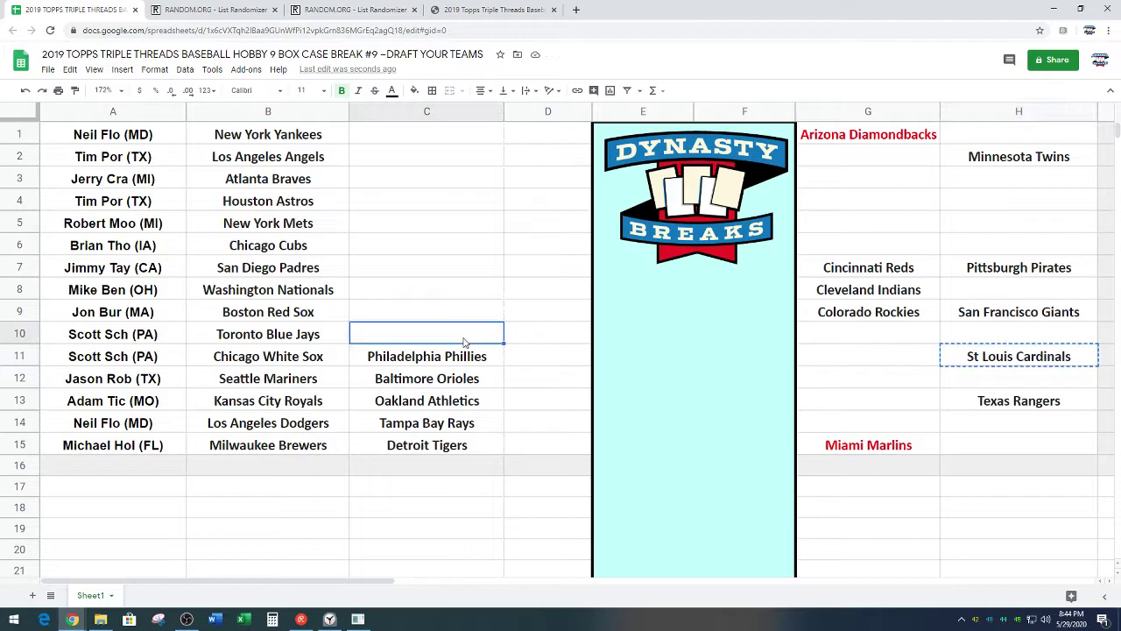
{"action": "key", "text": "ctrl+v"}
Select C9, reset the Alarms & Clock stopwatch to zero and restart it for the row 9 second-round pick
{"action": "left_click", "coordinate": [447, 315]}
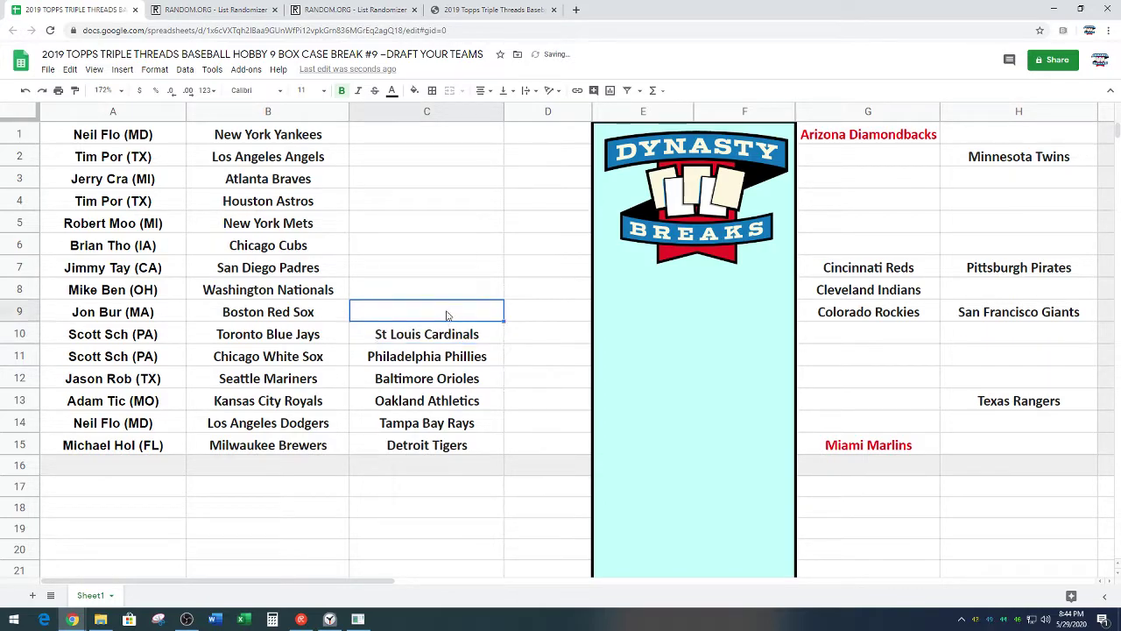
{"action": "left_click", "coordinate": [330, 620]}
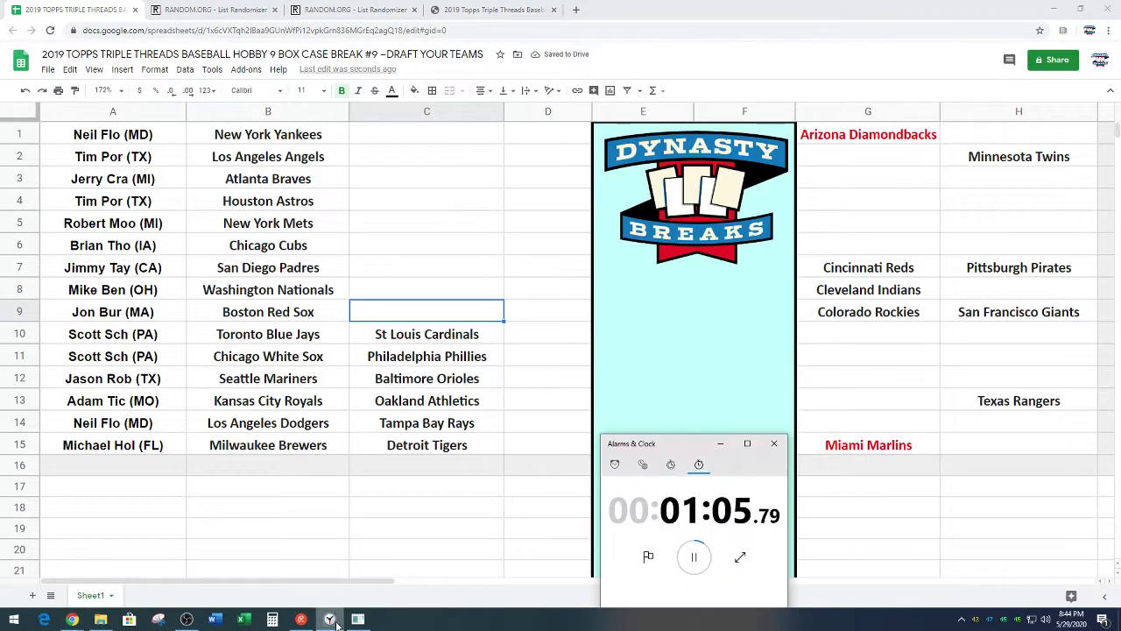
{"action": "left_click", "coordinate": [695, 556]}
{"action": "left_click", "coordinate": [648, 557]}
{"action": "left_click", "coordinate": [695, 557]}
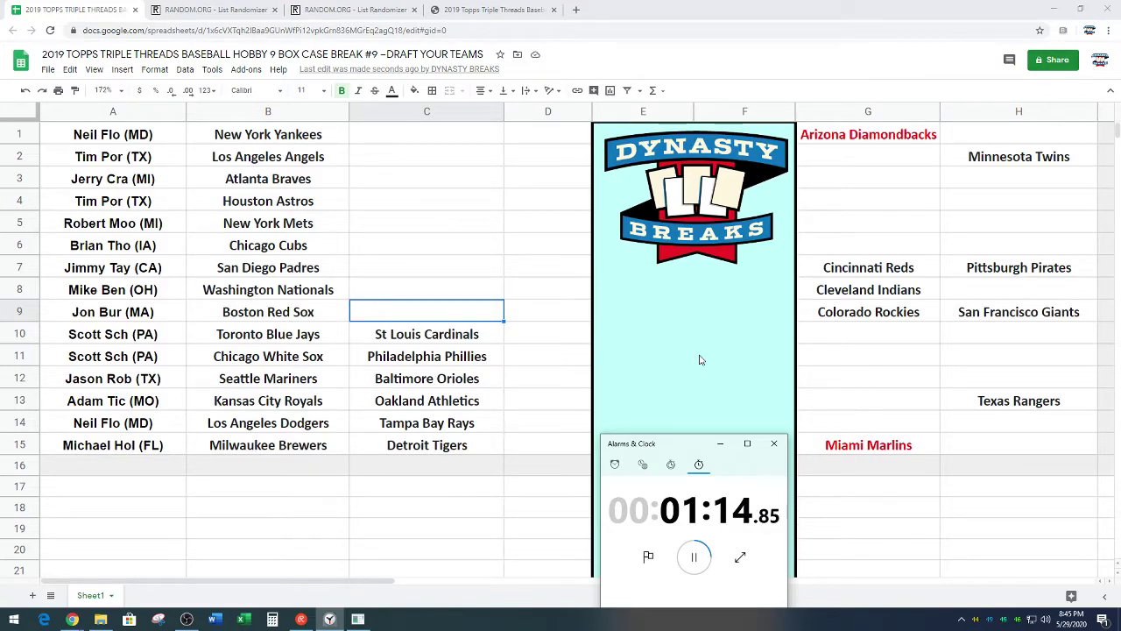
Move Cleveland Indians from G8 in the available teams to C9 as the ninth participant's second-round pick
{"action": "left_click", "coordinate": [897, 290]}
{"action": "key", "text": "ctrl+c"}
{"action": "left_click", "coordinate": [403, 311]}
{"action": "key", "text": "ctrl+v"}
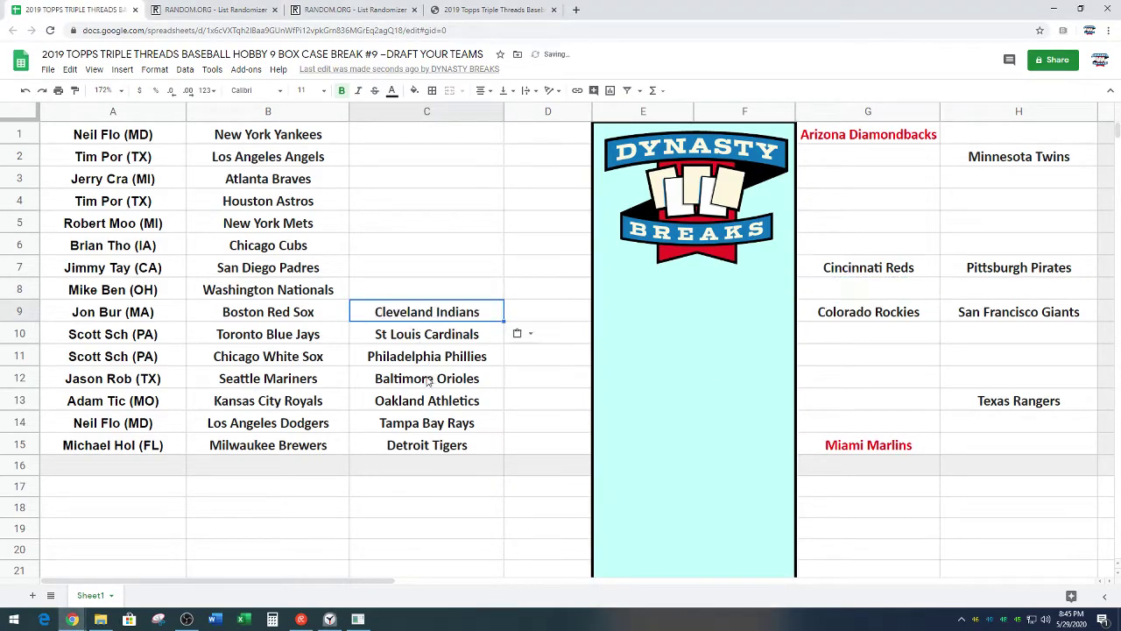
Select C8, reset the Alarms & Clock stopwatch to zero and restart it for the row 8 second-round pick
{"action": "left_click", "coordinate": [436, 294]}
{"action": "left_click", "coordinate": [329, 620]}
{"action": "left_click", "coordinate": [694, 558]}
{"action": "left_click", "coordinate": [649, 559]}
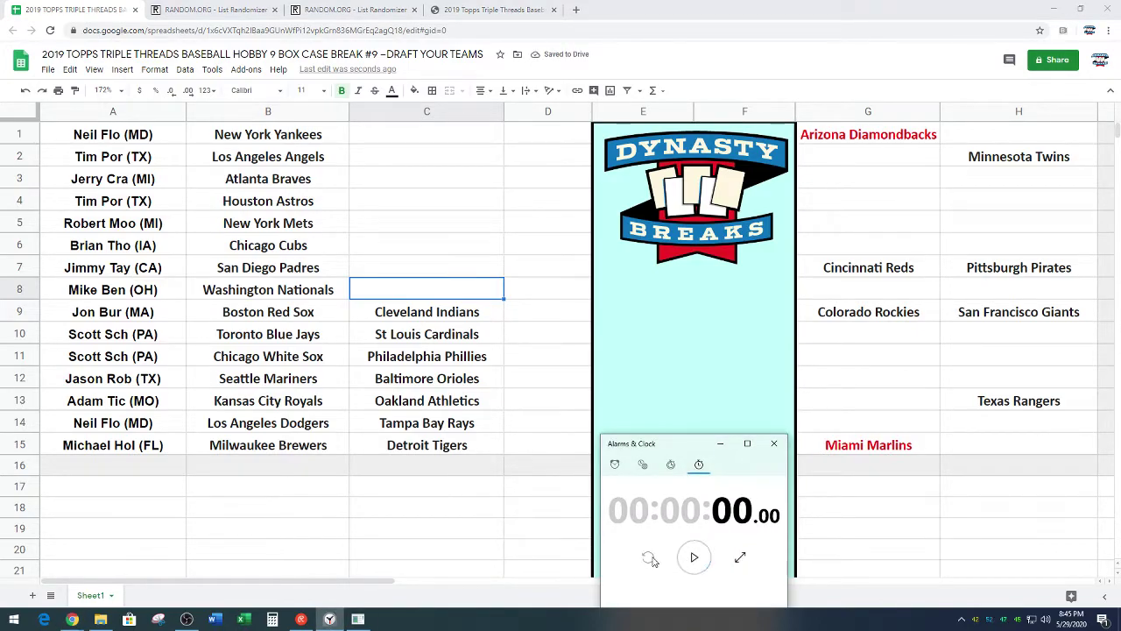
{"action": "left_click", "coordinate": [694, 557]}
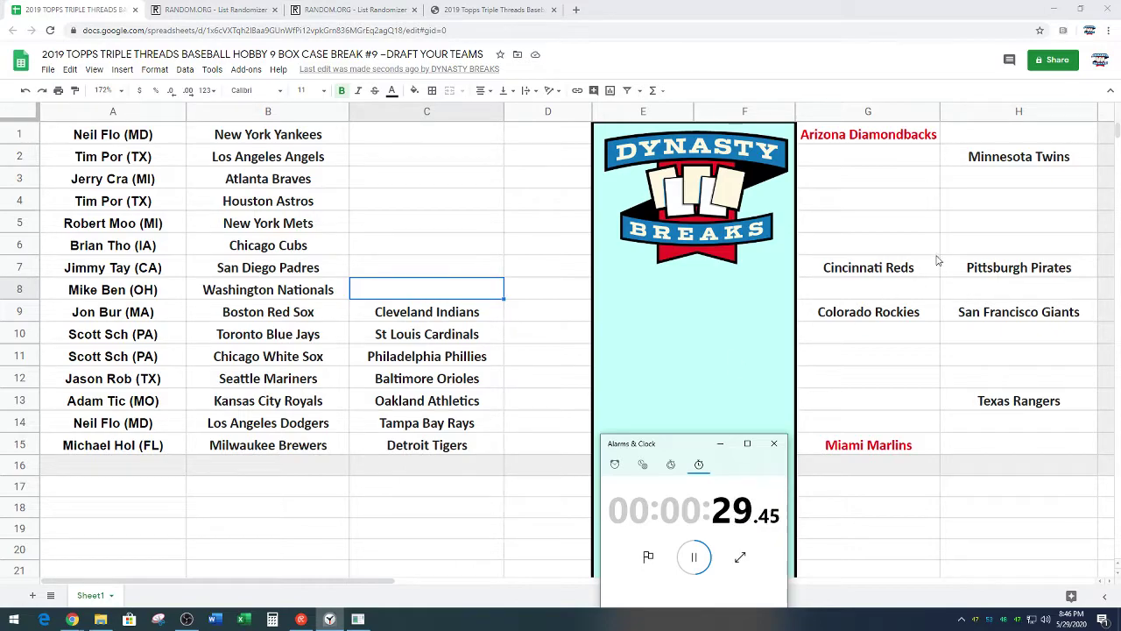
Move Cincinnati Reds from G7 in the available teams to C8 as the eighth participant's second-round pick
{"action": "left_click", "coordinate": [879, 273]}
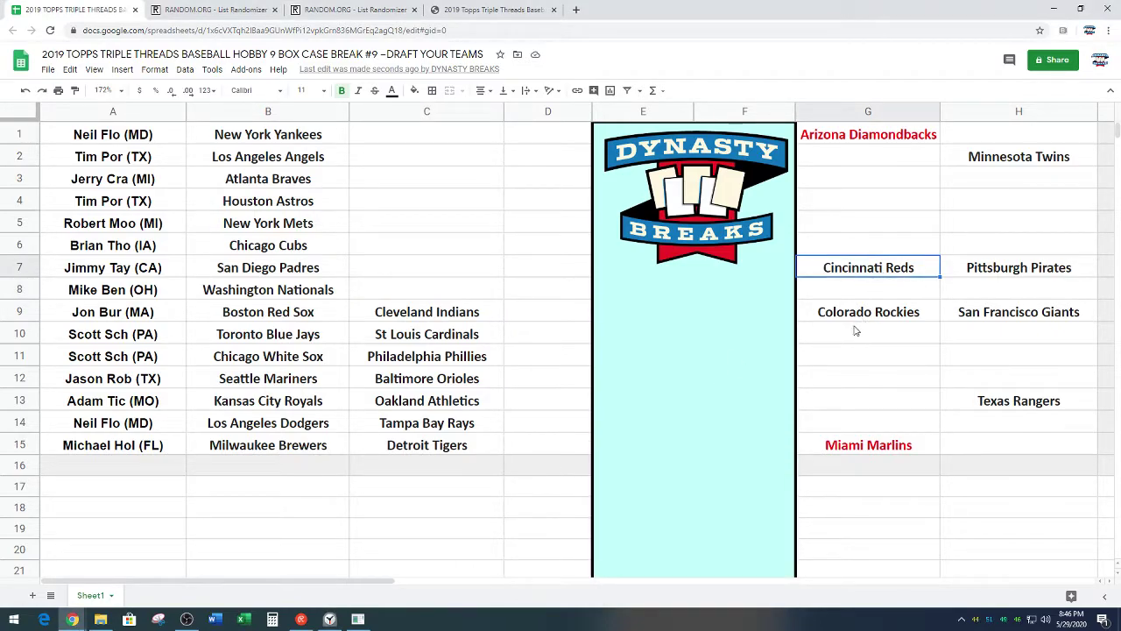
{"action": "left_click", "coordinate": [478, 296]}
{"action": "key", "text": "ctrl+v"}
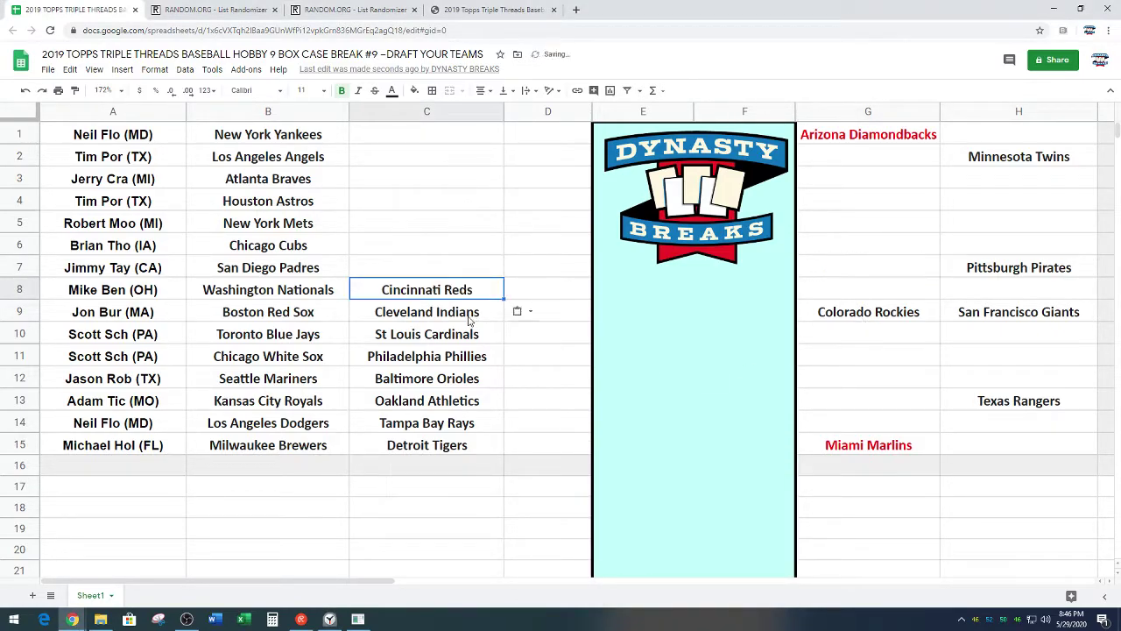
Select C7, reset the Alarms & Clock stopwatch to zero and restart it for the row 7 second-round pick
{"action": "left_click", "coordinate": [452, 272]}
{"action": "left_click", "coordinate": [329, 619]}
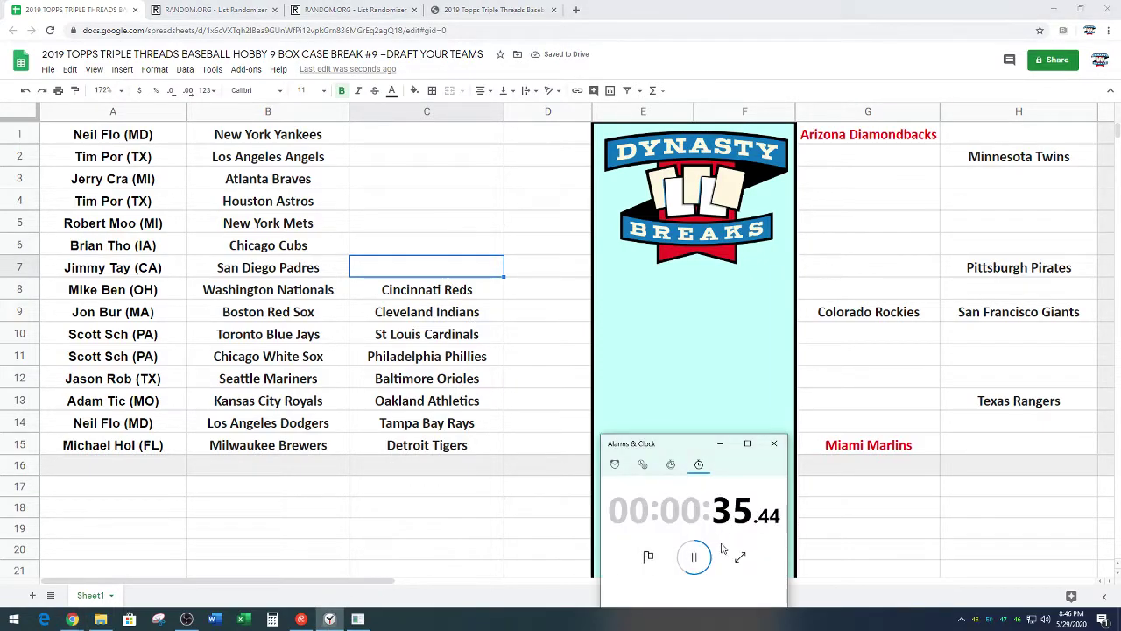
{"action": "left_click", "coordinate": [694, 557]}
{"action": "left_click", "coordinate": [648, 557]}
{"action": "left_click", "coordinate": [694, 557]}
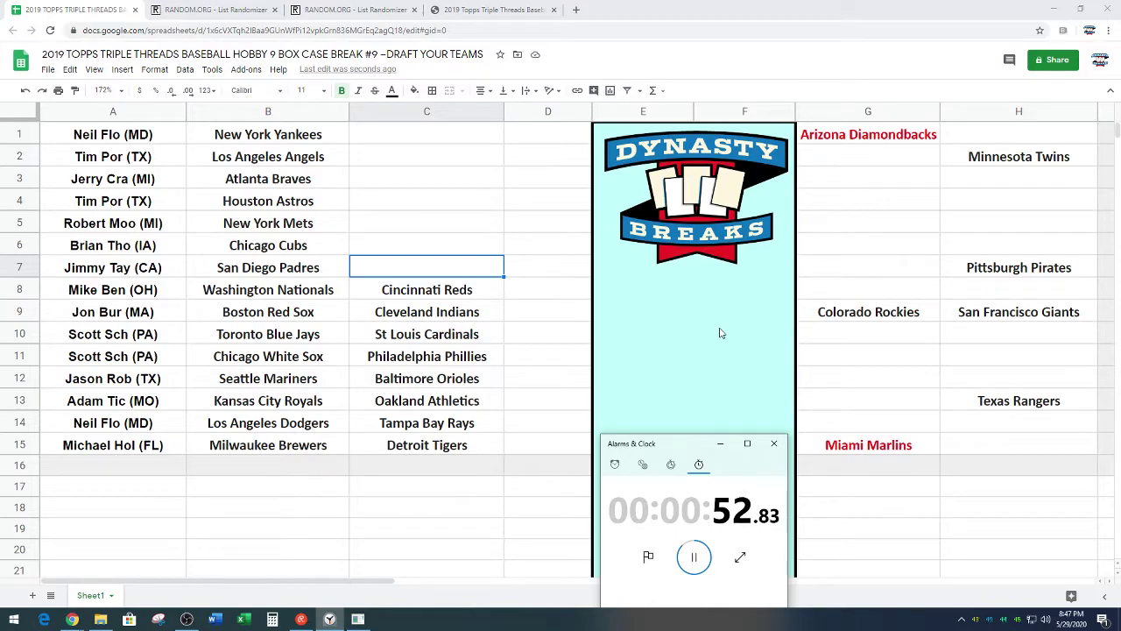
Move Pittsburgh Pirates from H7 to C7 as the seventh participant's second-round pick, and select C6
{"action": "left_click", "coordinate": [984, 274]}
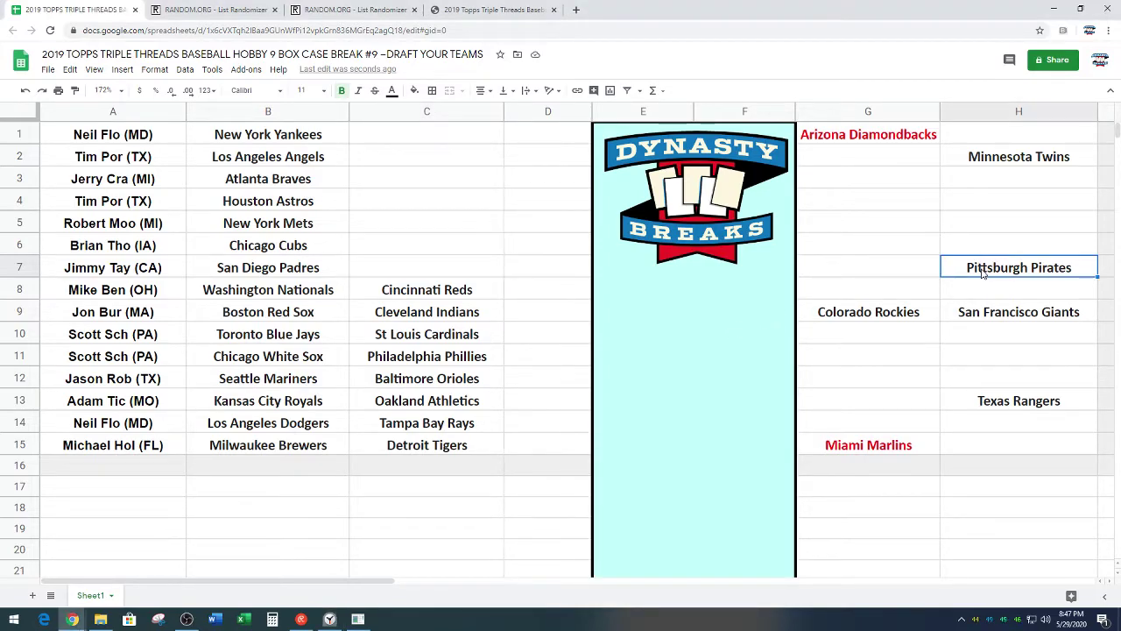
{"action": "left_click", "coordinate": [455, 272]}
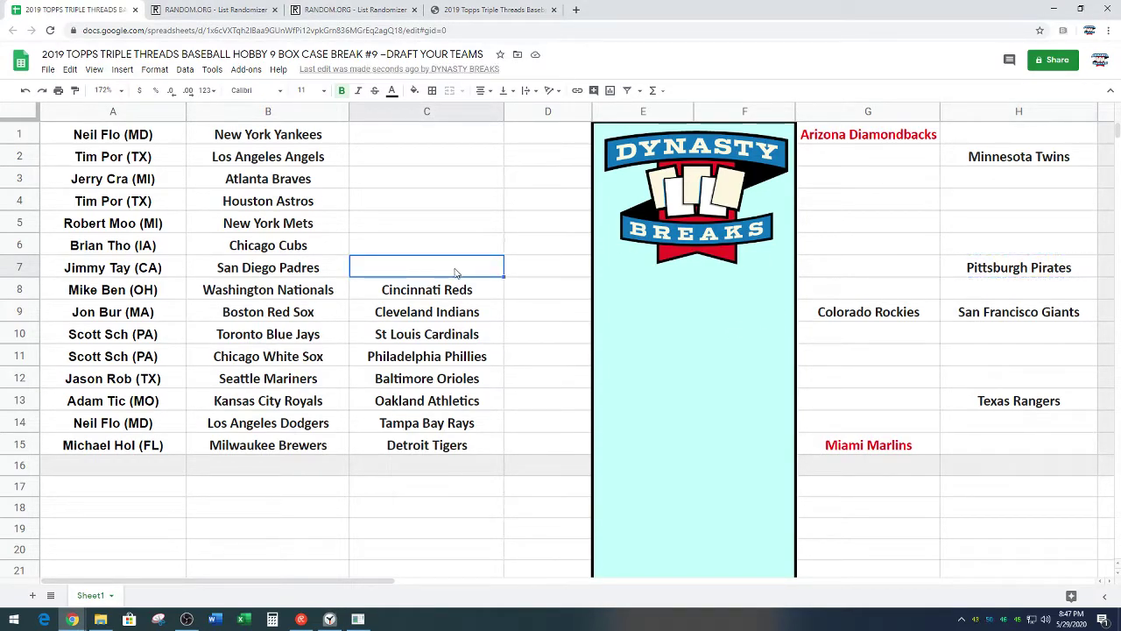
{"action": "key", "text": "ctrl+v"}
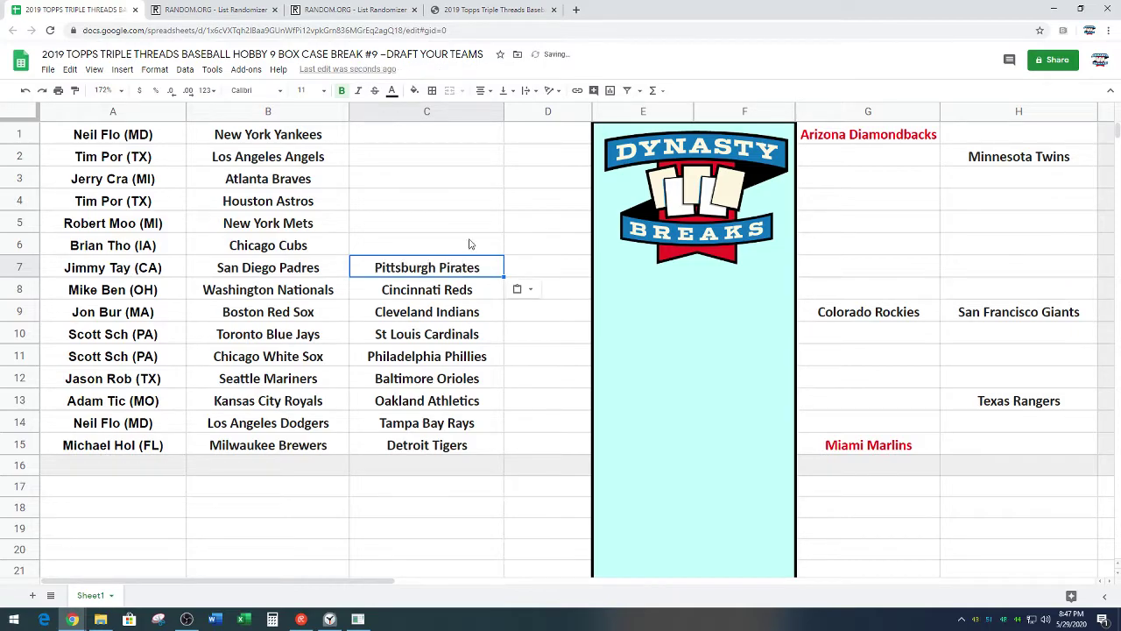
{"action": "left_click", "coordinate": [469, 243]}
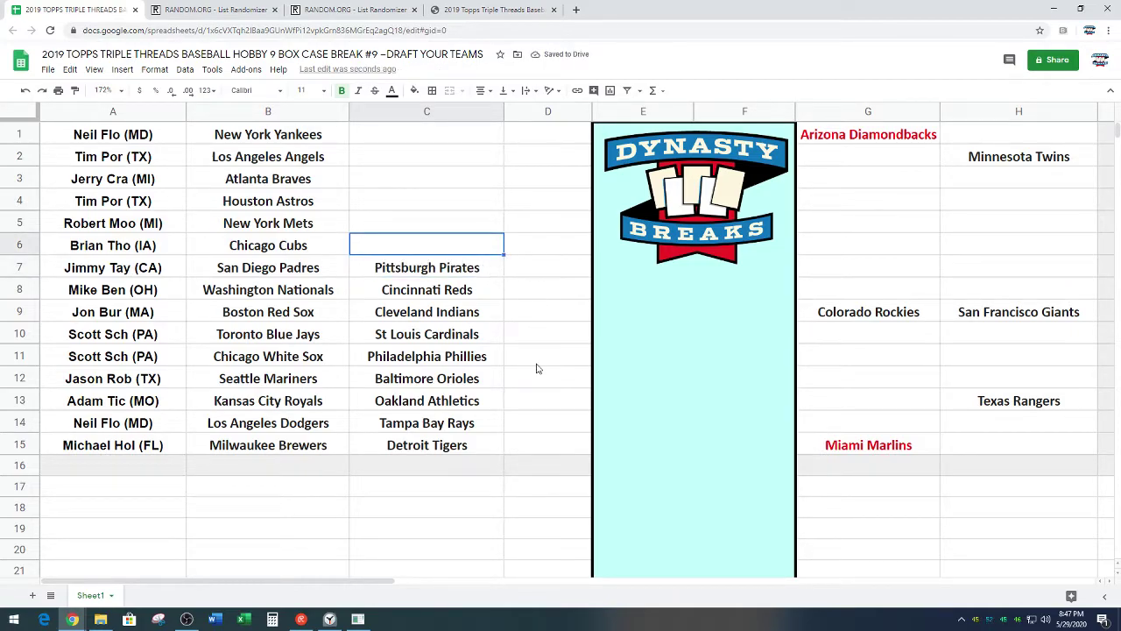
Reset the Alarms & Clock stopwatch to zero and restart it for the row 6 second-round pick
{"action": "left_click", "coordinate": [330, 620]}
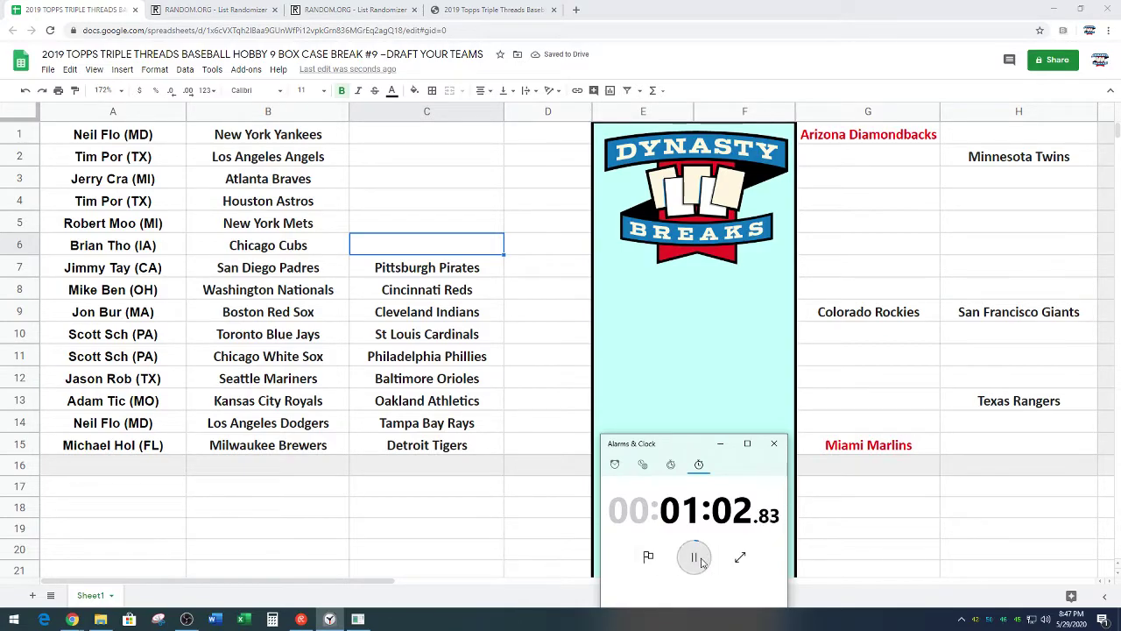
{"action": "left_click", "coordinate": [694, 558]}
{"action": "left_click", "coordinate": [648, 557]}
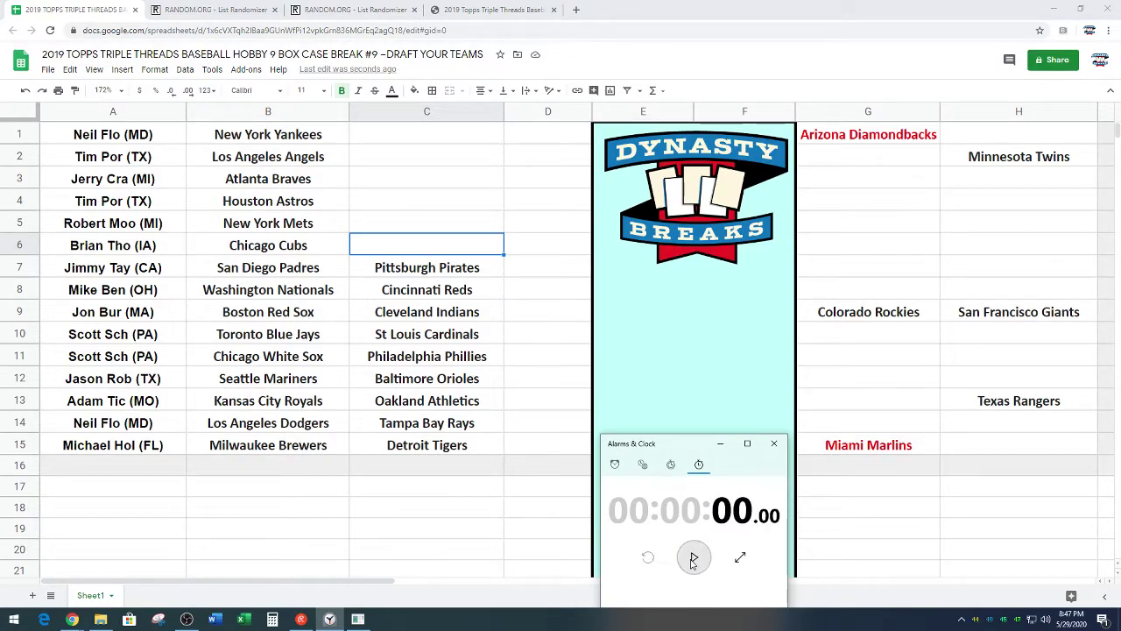
{"action": "left_click", "coordinate": [693, 560]}
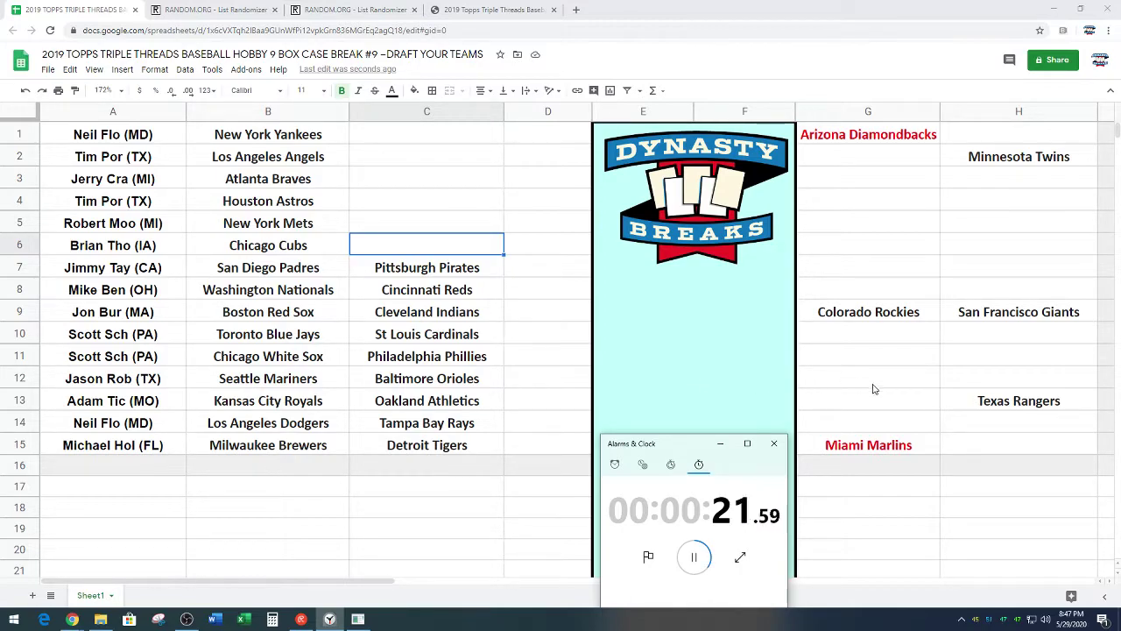
Move Texas Rangers from H13 in the available teams to C6 as the sixth participant's second-round pick
{"action": "left_click", "coordinate": [1004, 405]}
{"action": "key", "text": "ctrl+c"}
{"action": "left_click", "coordinate": [452, 246]}
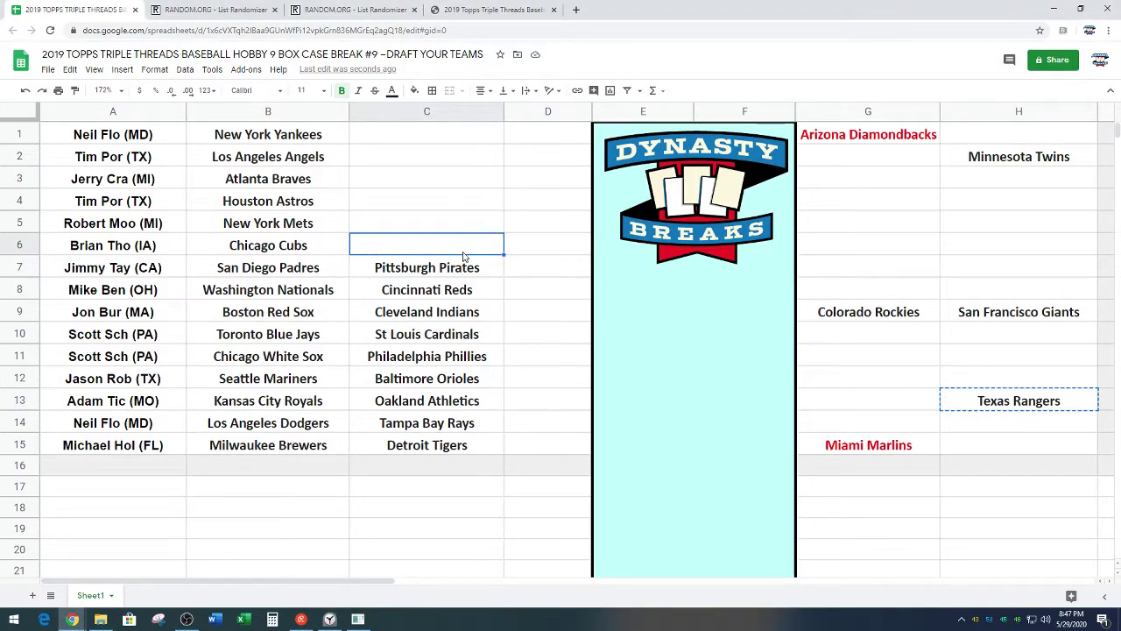
{"action": "key", "text": "ctrl+v"}
Select C5, reset the Alarms & Clock stopwatch to zero and restart it for the row 5 second-round pick
{"action": "left_click", "coordinate": [428, 222]}
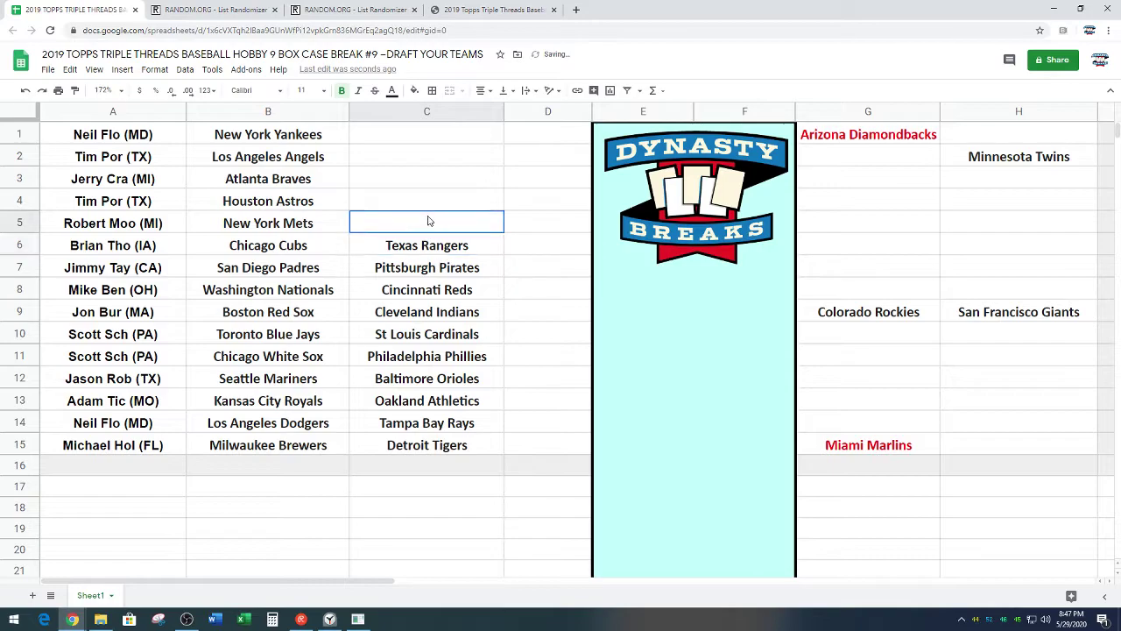
{"action": "left_click", "coordinate": [329, 620]}
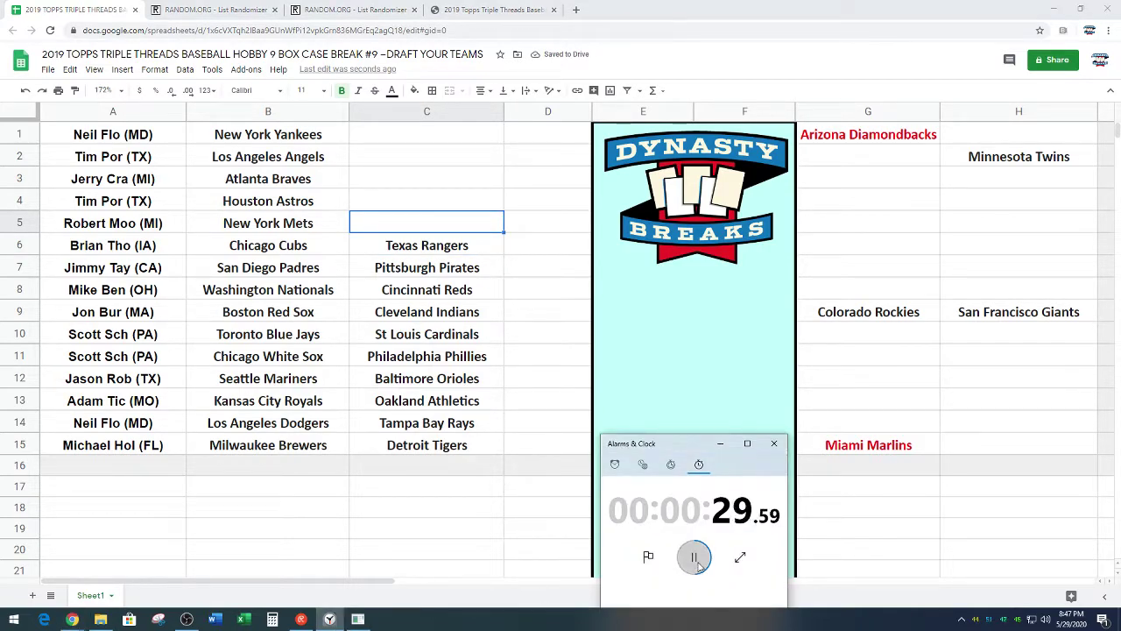
{"action": "left_click", "coordinate": [694, 557]}
{"action": "left_click", "coordinate": [649, 557]}
{"action": "left_click", "coordinate": [694, 558]}
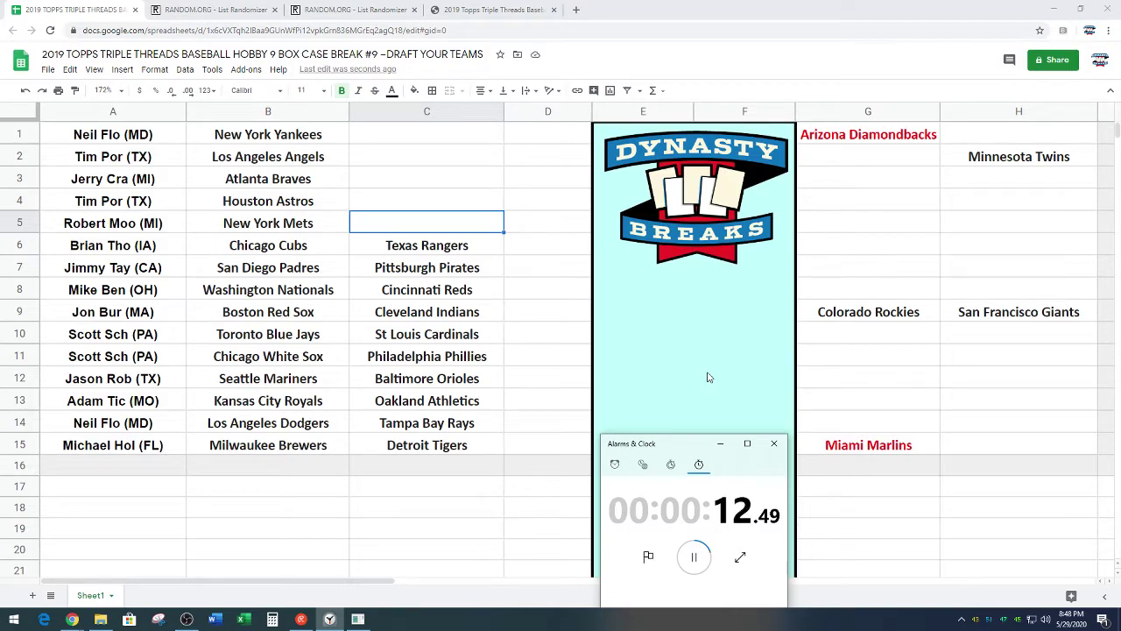
Move Minnesota Twins from H2 to C5 as the fifth participant's second-round pick
{"action": "left_click", "coordinate": [1001, 161]}
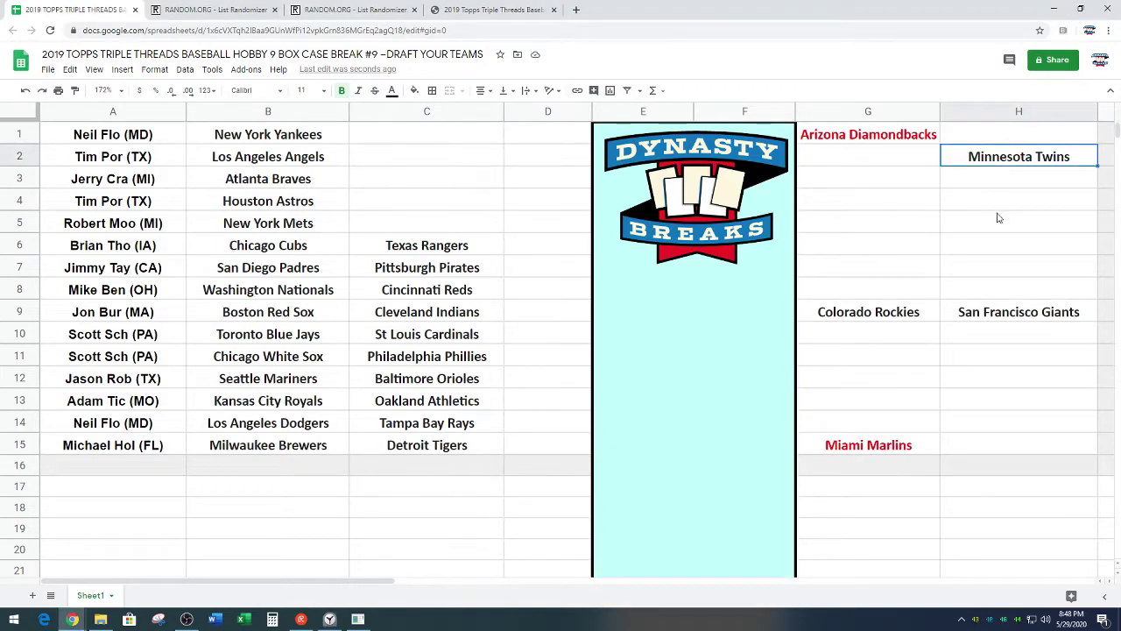
{"action": "left_click", "coordinate": [457, 229]}
{"action": "key", "text": "ctrl+v"}
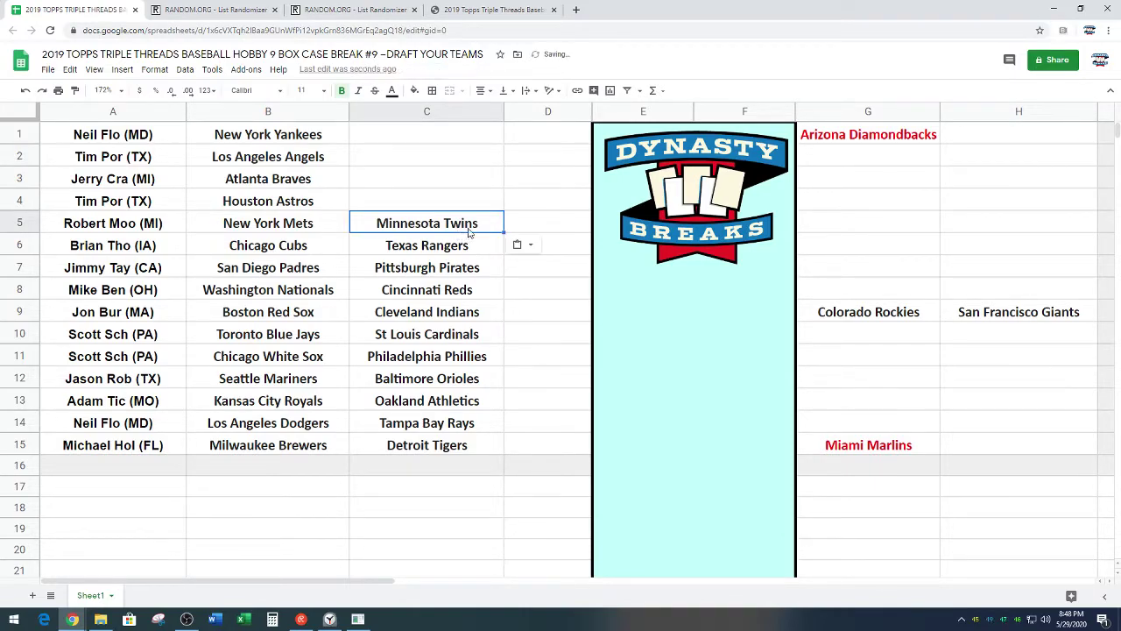
Select C4, reset the Alarms & Clock stopwatch to zero and restart it for the row 4 second-round pick
{"action": "left_click", "coordinate": [473, 201]}
{"action": "left_click", "coordinate": [330, 619]}
{"action": "left_click", "coordinate": [647, 557]}
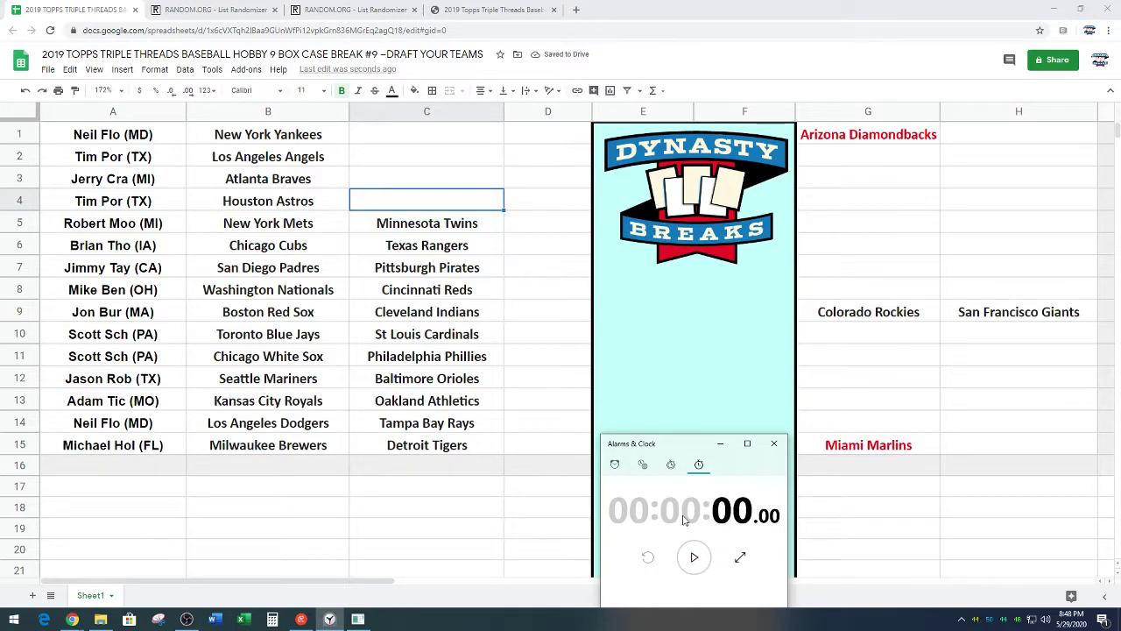
{"action": "left_click", "coordinate": [694, 557]}
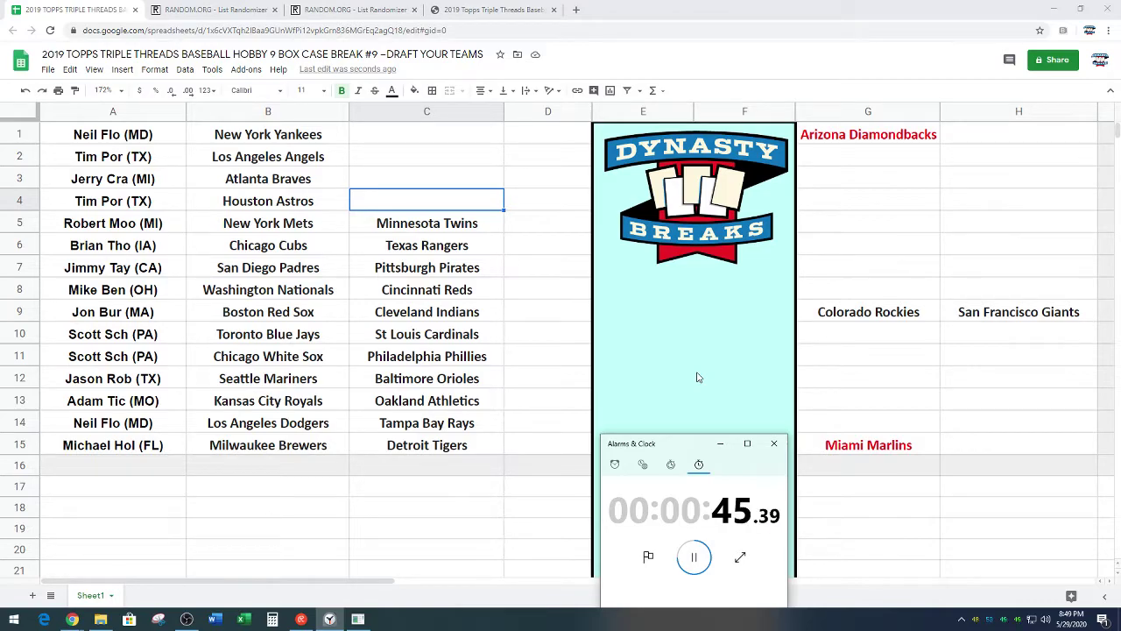
Move San Francisco Giants from H9 to C4 as the row 4 second-round pick
{"action": "left_click", "coordinate": [993, 312]}
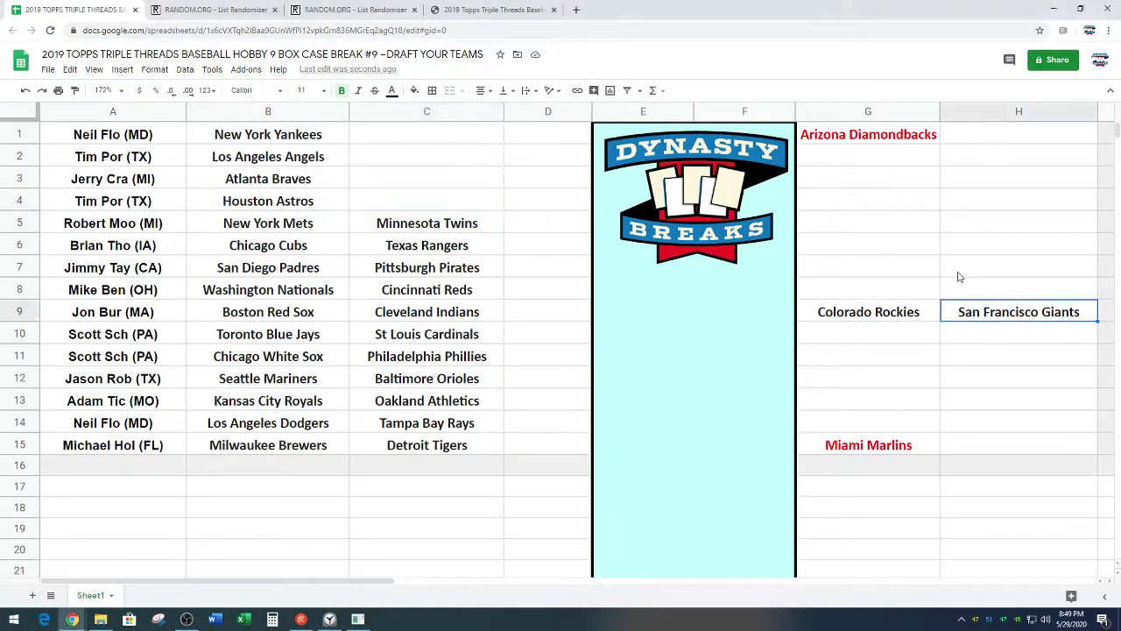
{"action": "left_click", "coordinate": [477, 208]}
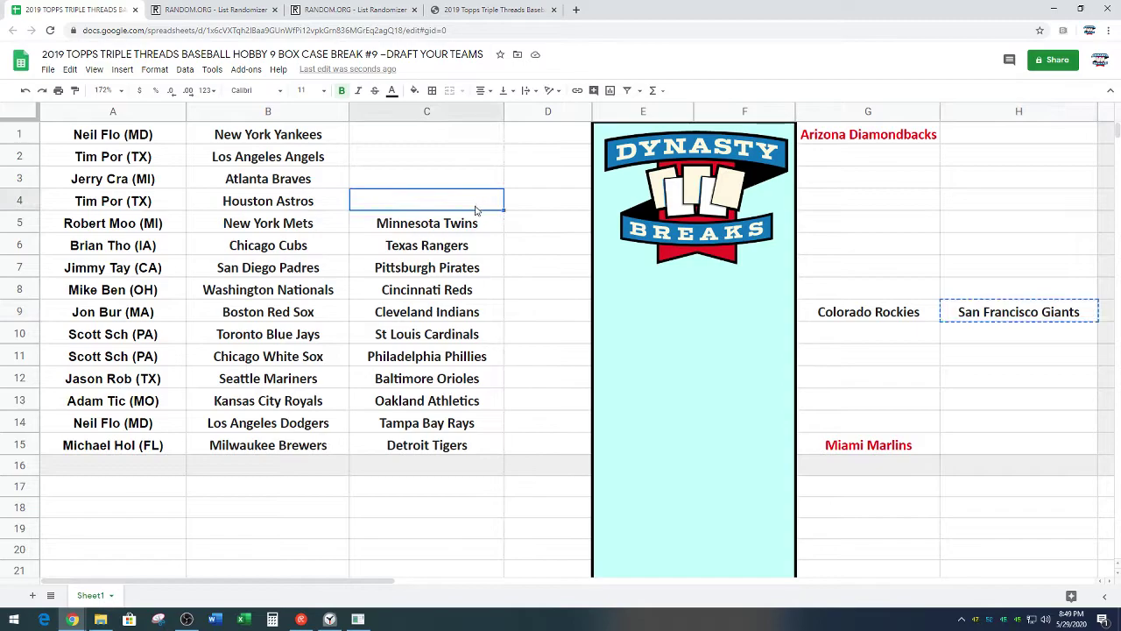
{"action": "key", "text": "ctrl+v"}
Select C3, reset the Alarms & Clock stopwatch to zero and restart it for the row 3 second-round pick
{"action": "left_click", "coordinate": [463, 178]}
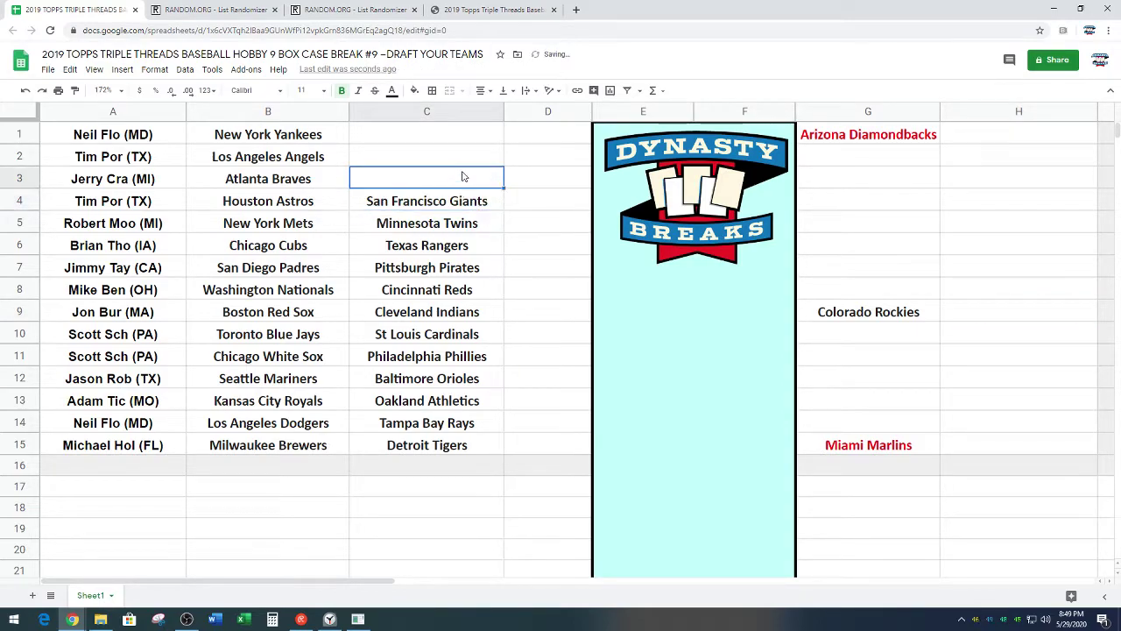
{"action": "left_click", "coordinate": [329, 620]}
{"action": "left_click", "coordinate": [694, 557]}
{"action": "left_click", "coordinate": [648, 557]}
{"action": "left_click", "coordinate": [694, 557]}
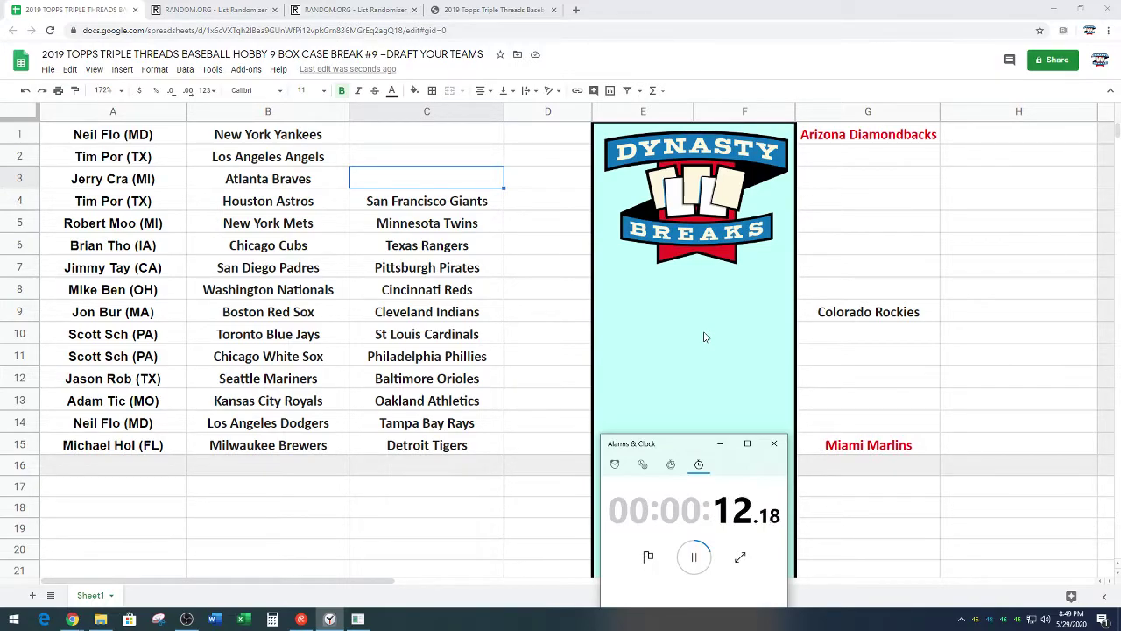
Close Alarms & Clock and move Colorado Rockies from G9 to C3 as the third participant's second-round pick
{"action": "left_click", "coordinate": [773, 445]}
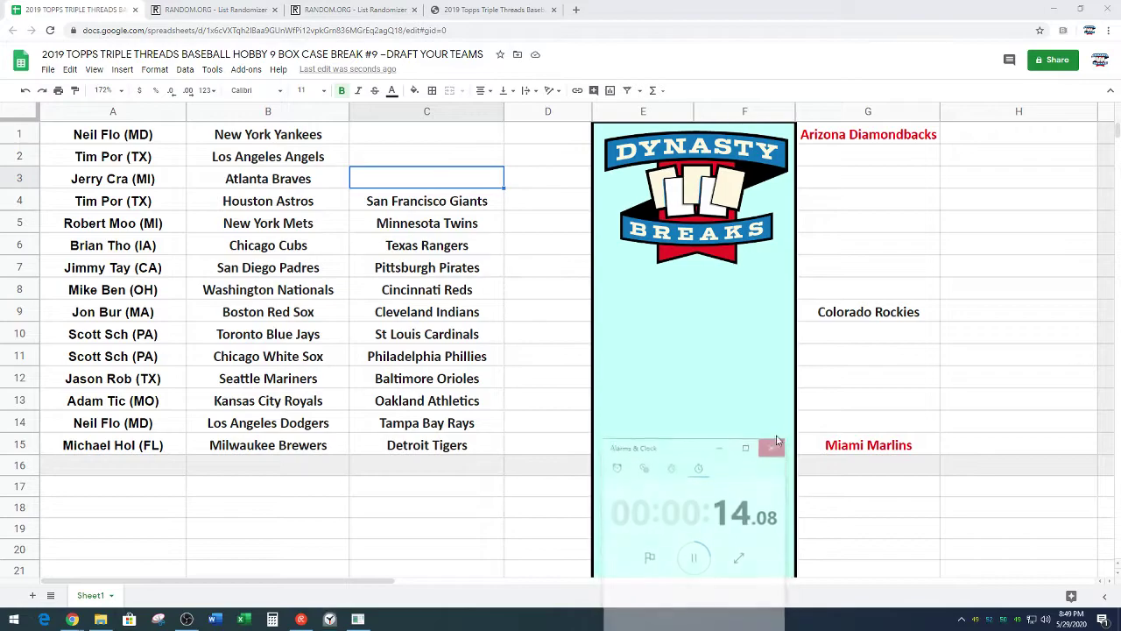
{"action": "left_click", "coordinate": [843, 321]}
{"action": "key", "text": "ctrl+c"}
{"action": "left_click", "coordinate": [482, 179]}
{"action": "key", "text": "ctrl+v"}
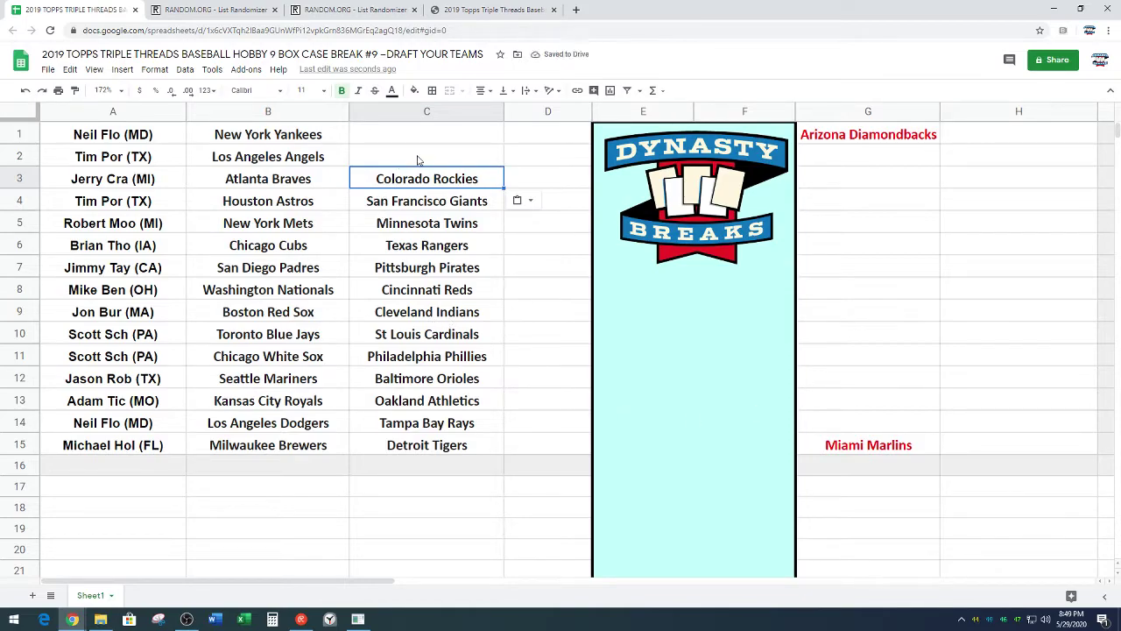
Select C2, reopen Alarms & Clock, restart the stopwatch from zero for the row 2 pick and move its window lower over the sheet
{"action": "key", "text": "Up"}
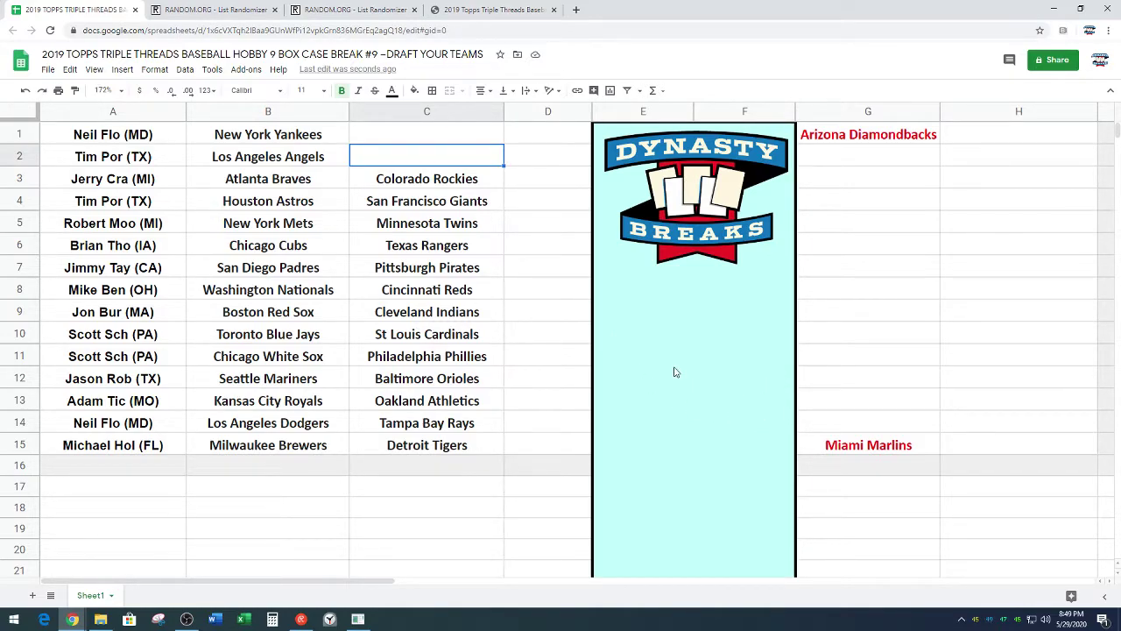
{"action": "left_click", "coordinate": [331, 620]}
{"action": "left_click", "coordinate": [694, 434]}
{"action": "left_click", "coordinate": [649, 435]}
{"action": "left_click", "coordinate": [694, 433]}
{"action": "left_click_drag", "start_coordinate": [687, 322], "coordinate": [688, 438]}
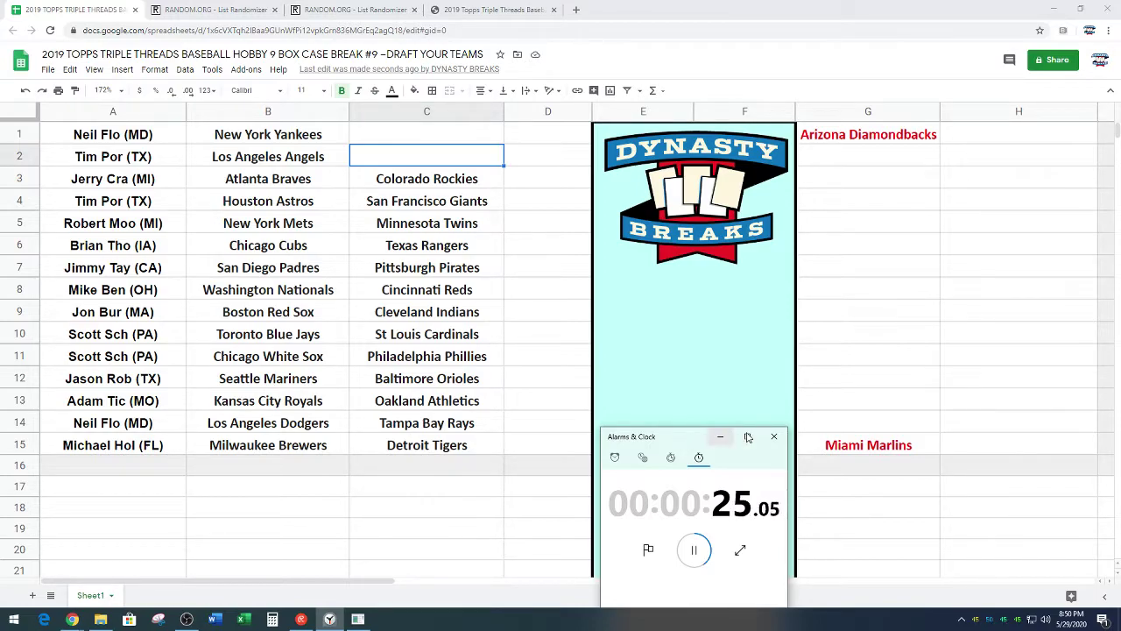
Close Alarms & Clock and move Arizona Diamondbacks from G1 to C2 as the row 2 second-round pick
{"action": "left_click", "coordinate": [774, 436]}
{"action": "left_click", "coordinate": [887, 137]}
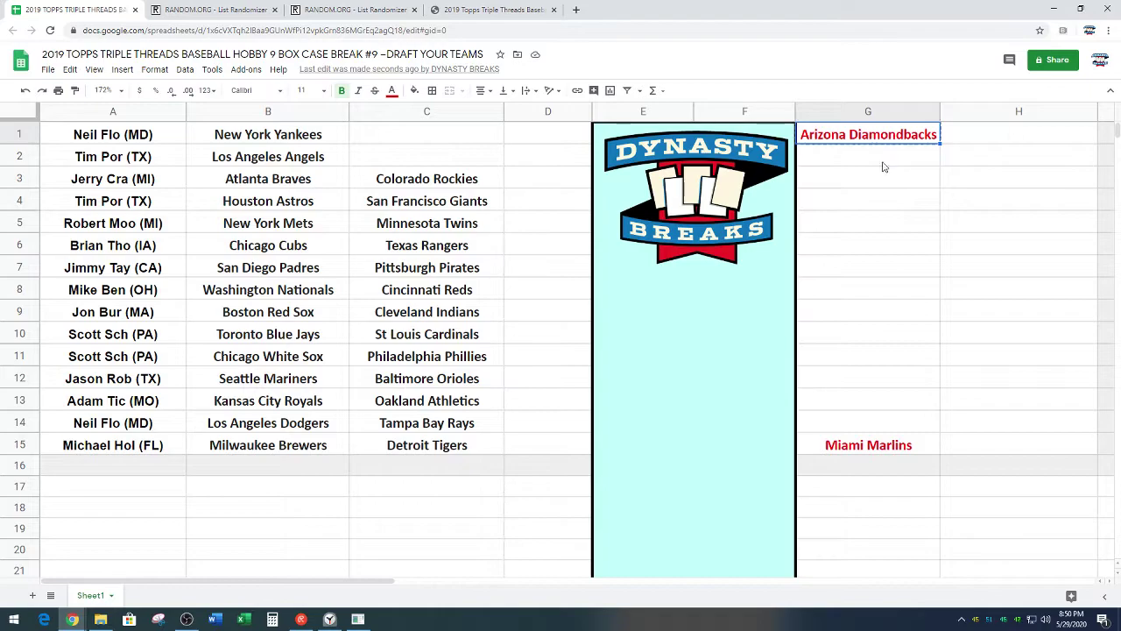
{"action": "key", "text": "ctrl+c"}
{"action": "left_click", "coordinate": [449, 160]}
{"action": "key", "text": "ctrl+v"}
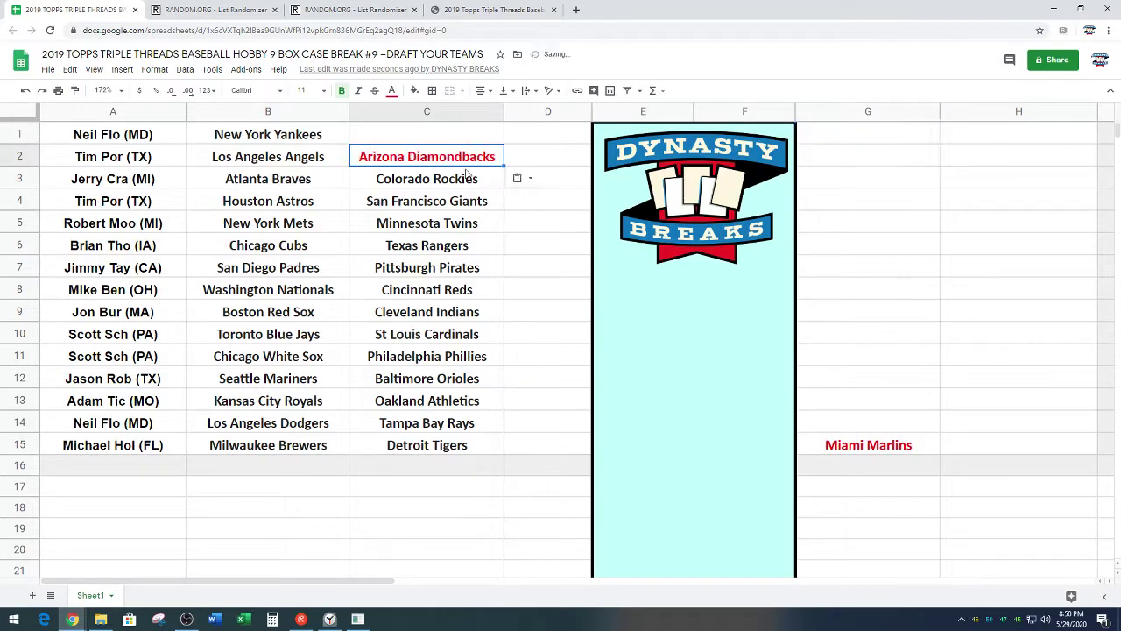
Move the last available team, Miami Marlins, from G15 to C1 as the first participant's second-round pick
{"action": "left_click", "coordinate": [843, 442]}
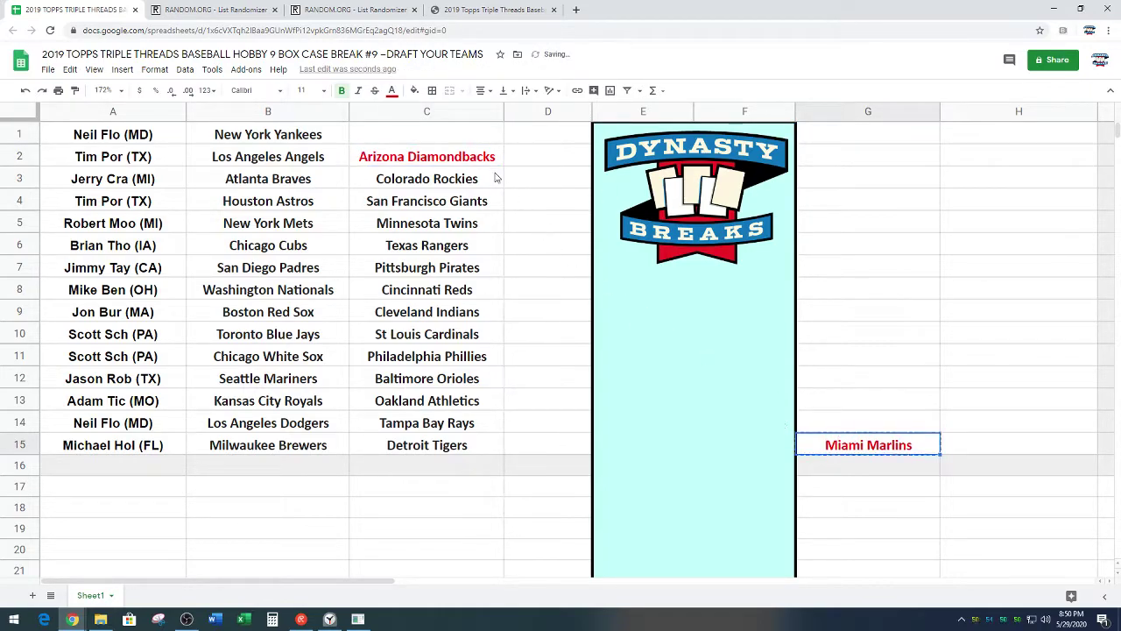
{"action": "left_click", "coordinate": [477, 132]}
{"action": "key", "text": "ctrl+v"}
Change the text color of the red team names in C1:C2 to black and deselect the cells
{"action": "left_click_drag", "start_coordinate": [481, 151], "coordinate": [481, 138]}
{"action": "left_click", "coordinate": [392, 90]}
{"action": "left_click", "coordinate": [396, 131]}
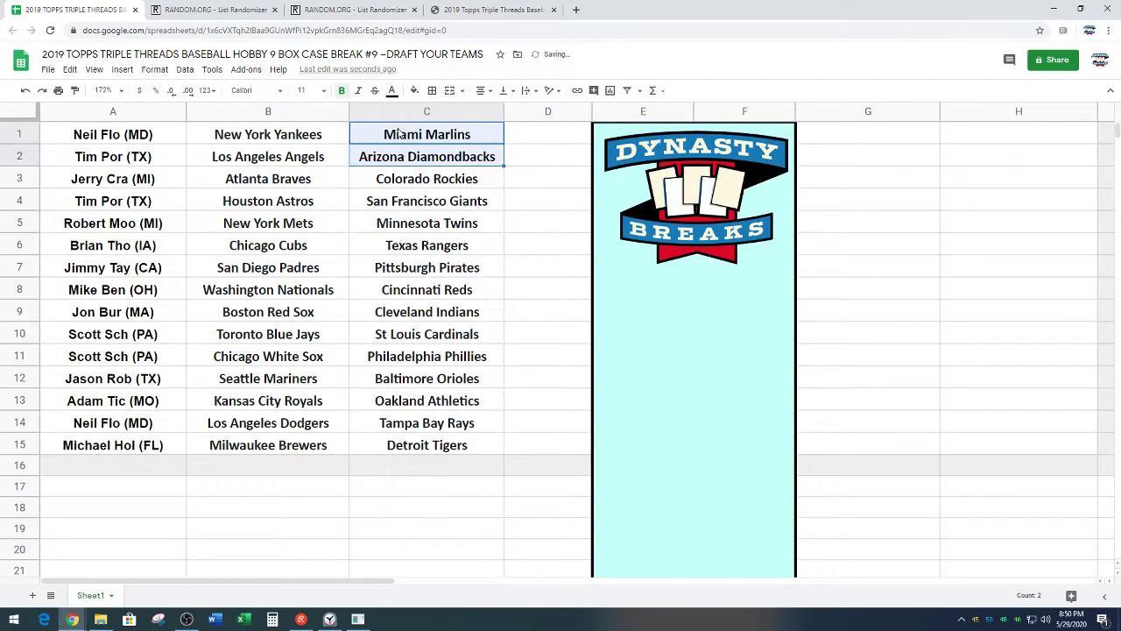
{"action": "left_click", "coordinate": [530, 347]}
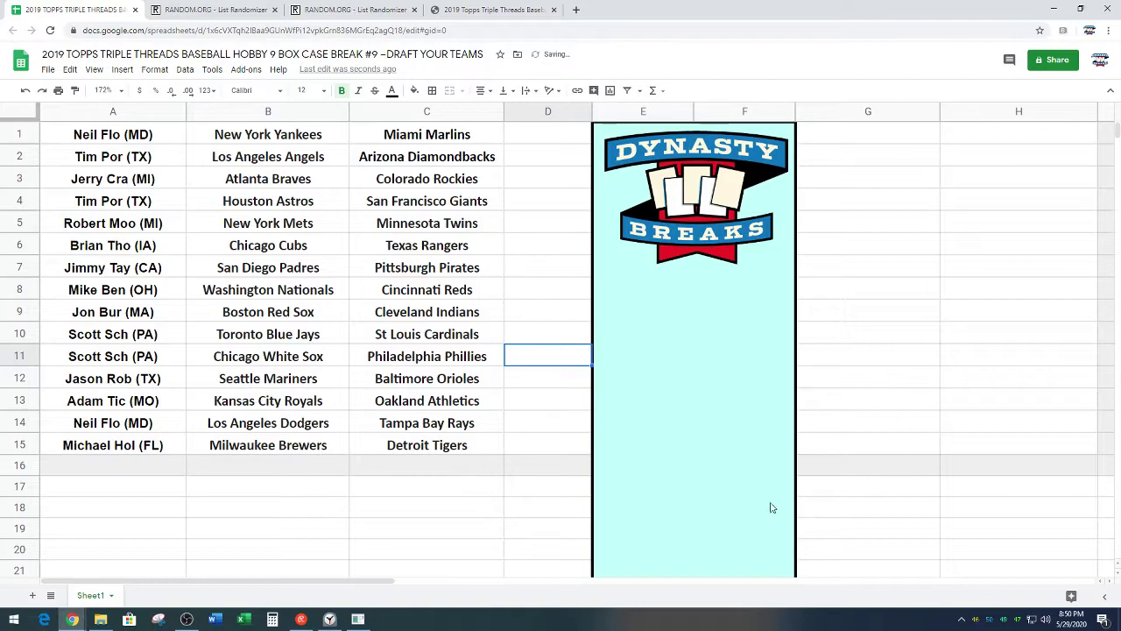
{"action": "left_click", "coordinate": [715, 496]}
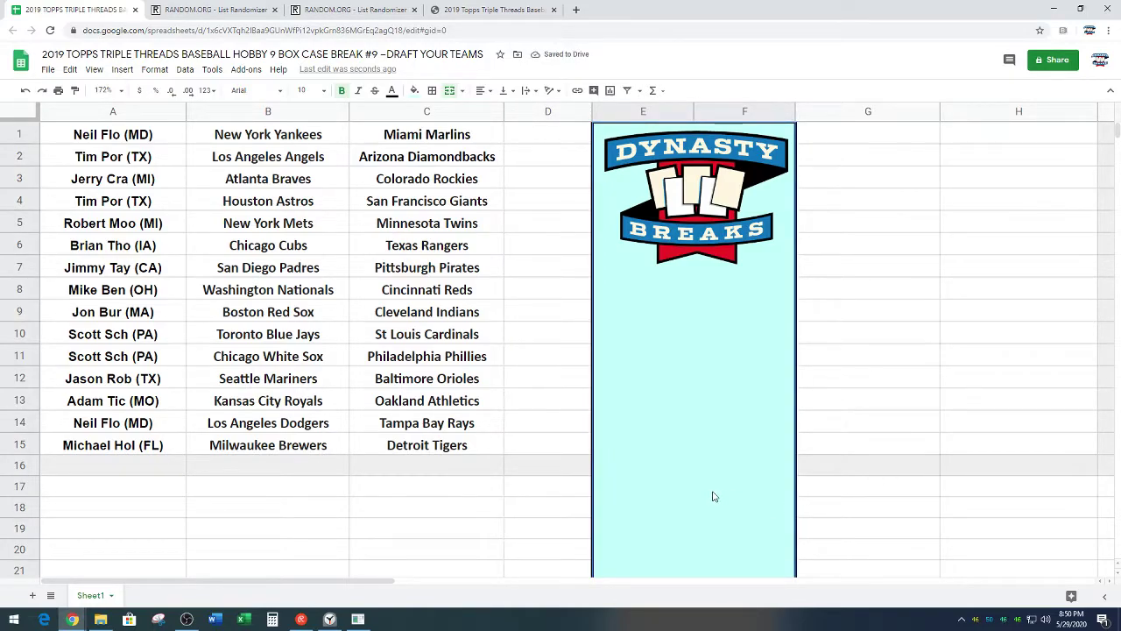